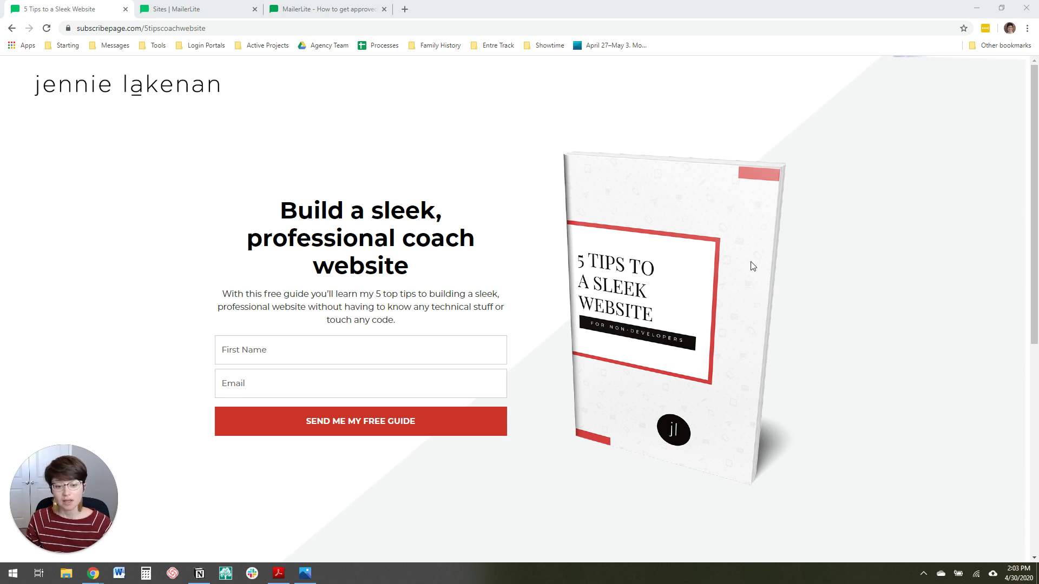
Read through MailerLite's "How to get approved" help article, covering profile completion, website verification and the domain email requirement.
{"action": "left_click", "coordinate": [340, 5]}
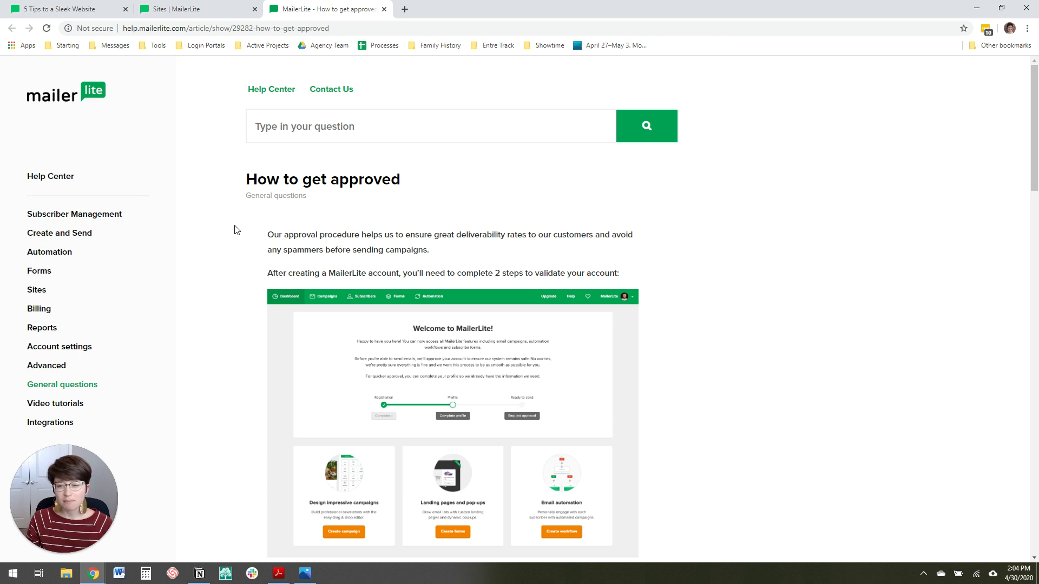
{"action": "scroll", "coordinate": [241, 235], "scroll_direction": "down", "scroll_amount": 1}
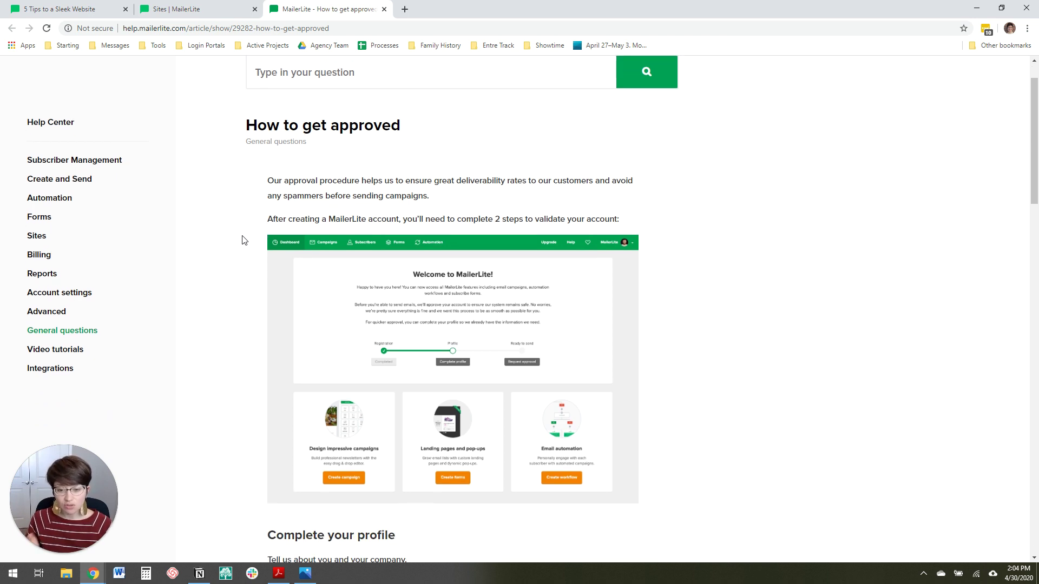
{"action": "scroll", "coordinate": [244, 239], "scroll_direction": "down", "scroll_amount": 1}
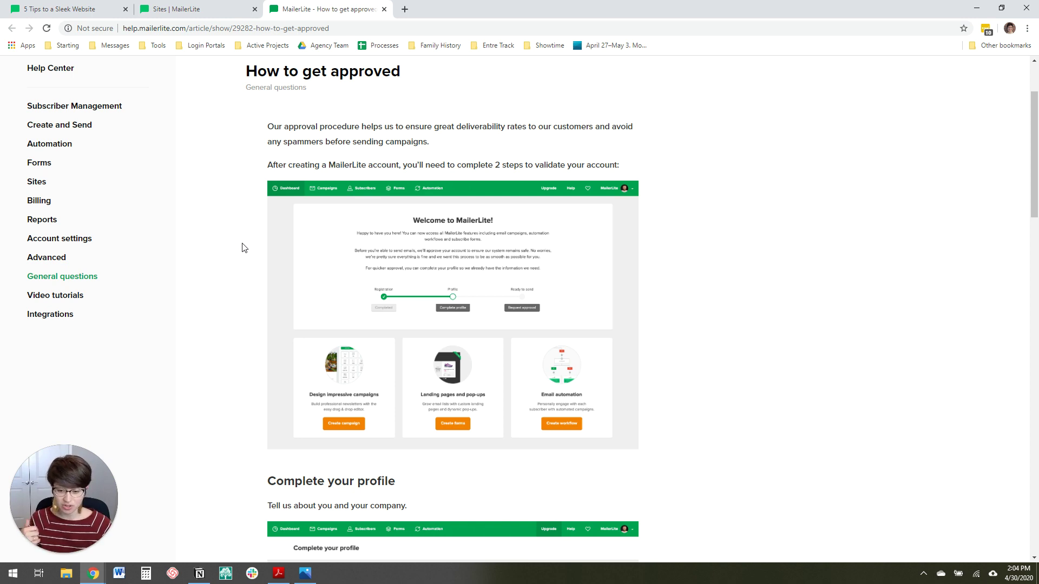
{"action": "scroll", "coordinate": [239, 260], "scroll_direction": "down", "scroll_amount": 5}
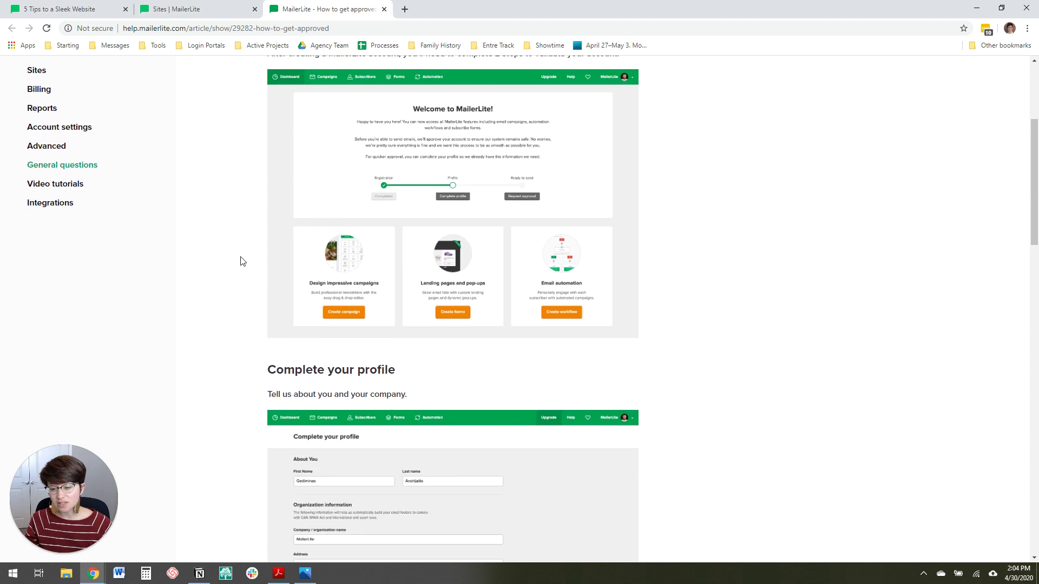
{"action": "scroll", "coordinate": [241, 262], "scroll_direction": "down", "scroll_amount": 5}
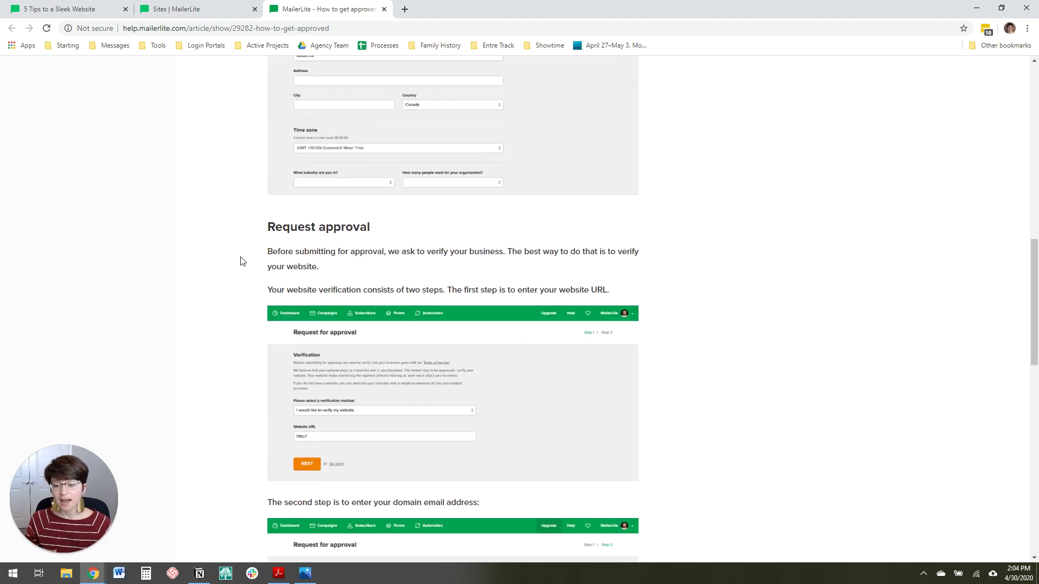
{"action": "scroll", "coordinate": [242, 261], "scroll_direction": "down", "scroll_amount": 1}
{"action": "scroll", "coordinate": [241, 261], "scroll_direction": "down", "scroll_amount": 1}
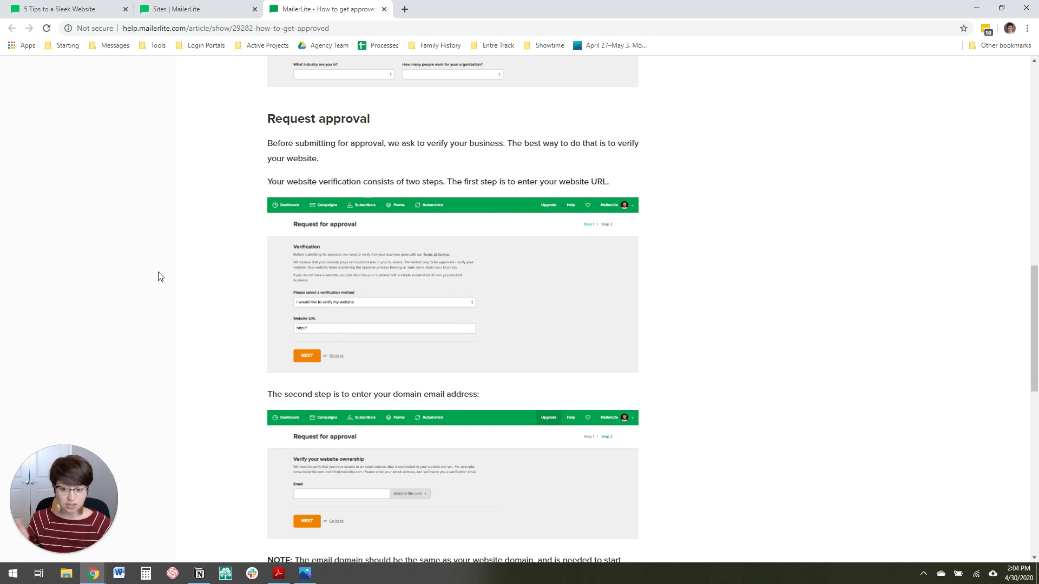
{"action": "scroll", "coordinate": [160, 276], "scroll_direction": "down", "scroll_amount": 2}
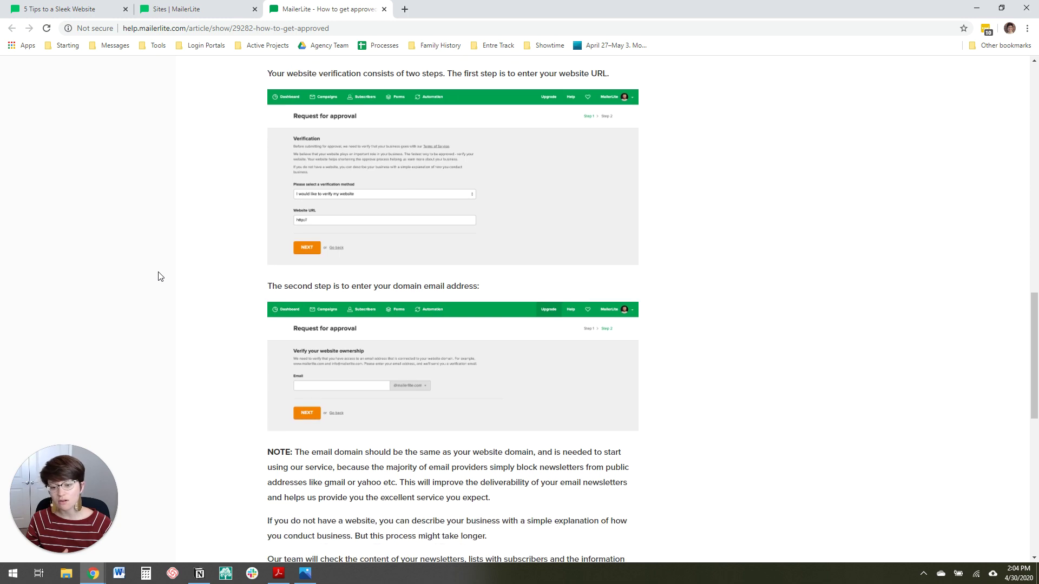
{"action": "scroll", "coordinate": [160, 276], "scroll_direction": "down", "scroll_amount": 2}
{"action": "scroll", "coordinate": [160, 276], "scroll_direction": "down", "scroll_amount": 3}
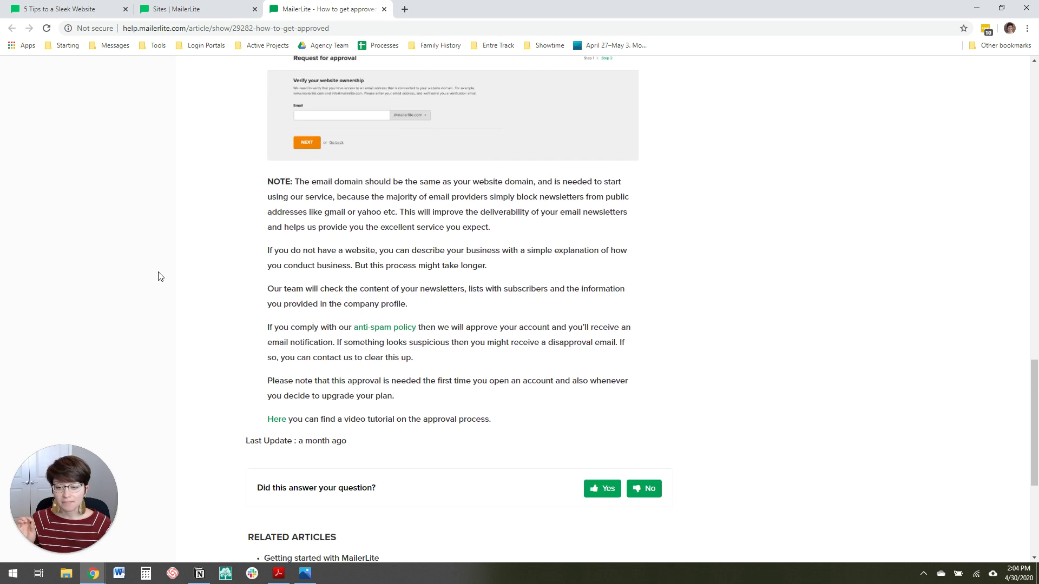
{"action": "scroll", "coordinate": [160, 277], "scroll_direction": "up", "scroll_amount": 2}
{"action": "scroll", "coordinate": [160, 276], "scroll_direction": "up", "scroll_amount": 5}
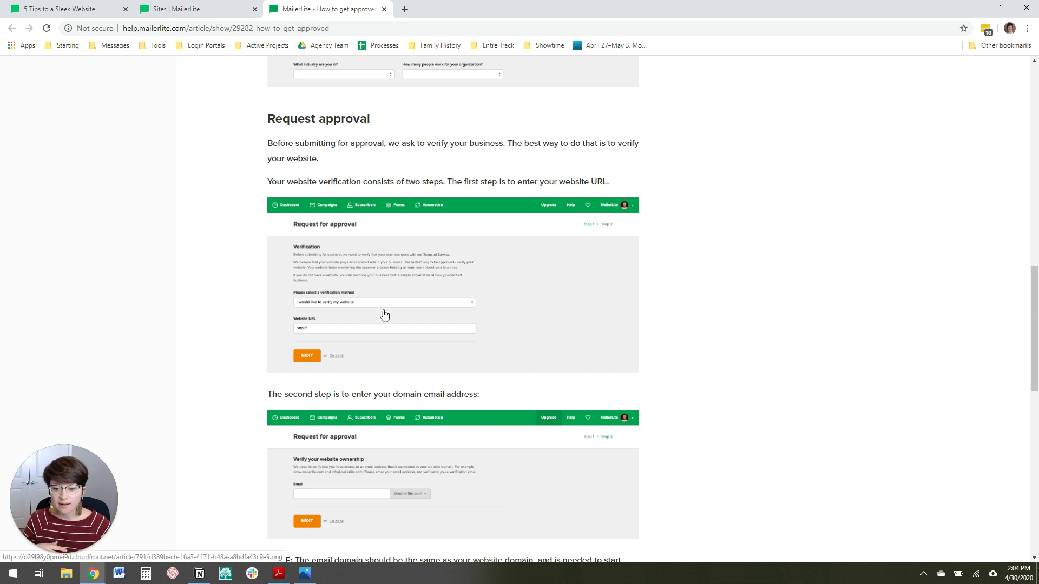
Switch to Photos to read the enlarged mailerlite-response.png about approval without a website, and return to the browser.
{"action": "left_click", "coordinate": [305, 575]}
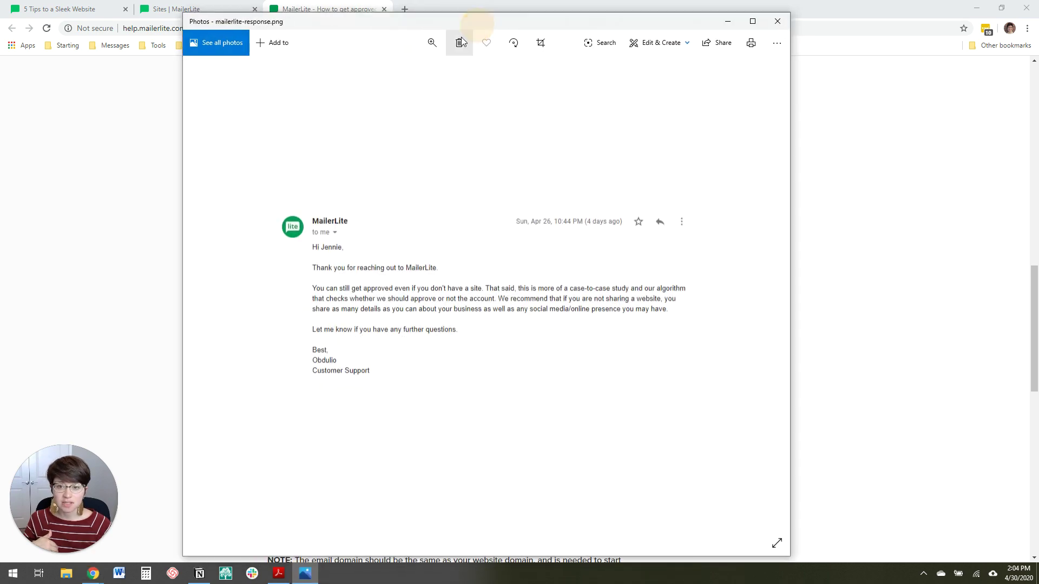
{"action": "left_click_drag", "start_coordinate": [381, 73], "coordinate": [391, 75]}
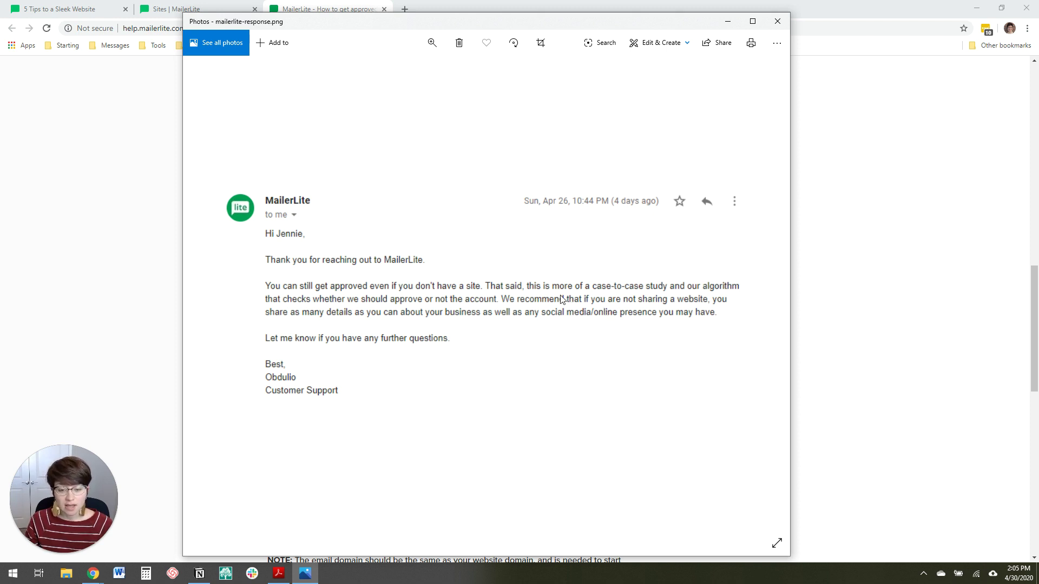
{"action": "left_click", "coordinate": [111, 275]}
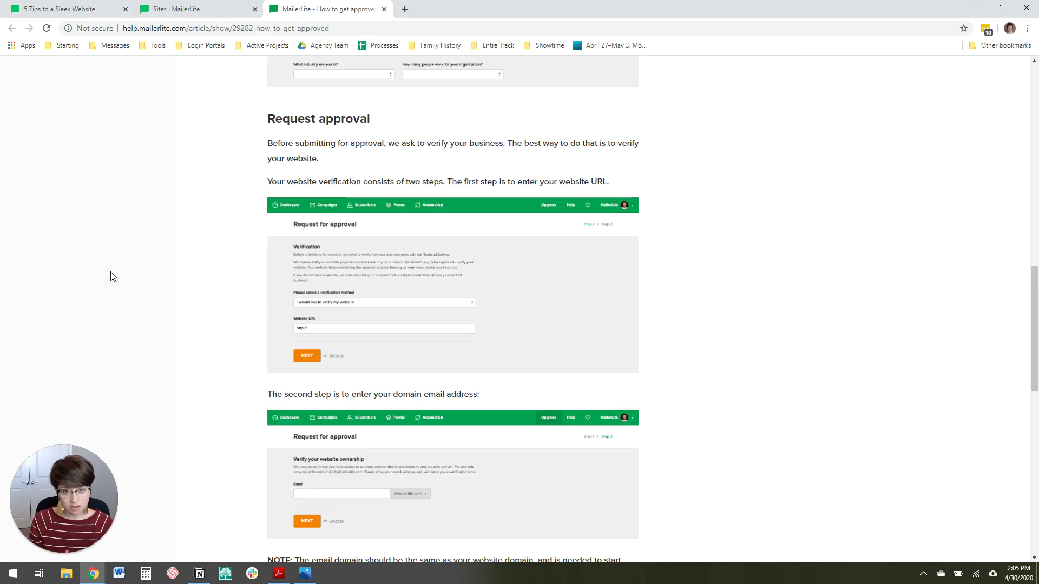
Create a new landing page in MailerLite named "5 Tips LP 2nd Round" and continue to subscriber group selection.
{"action": "left_click", "coordinate": [104, 5]}
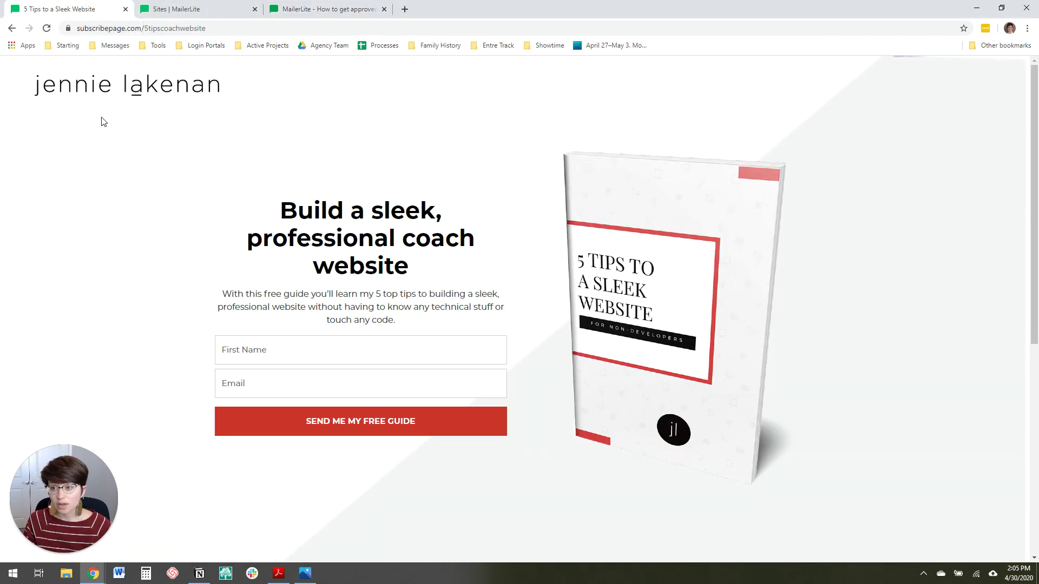
{"action": "left_click", "coordinate": [163, 5]}
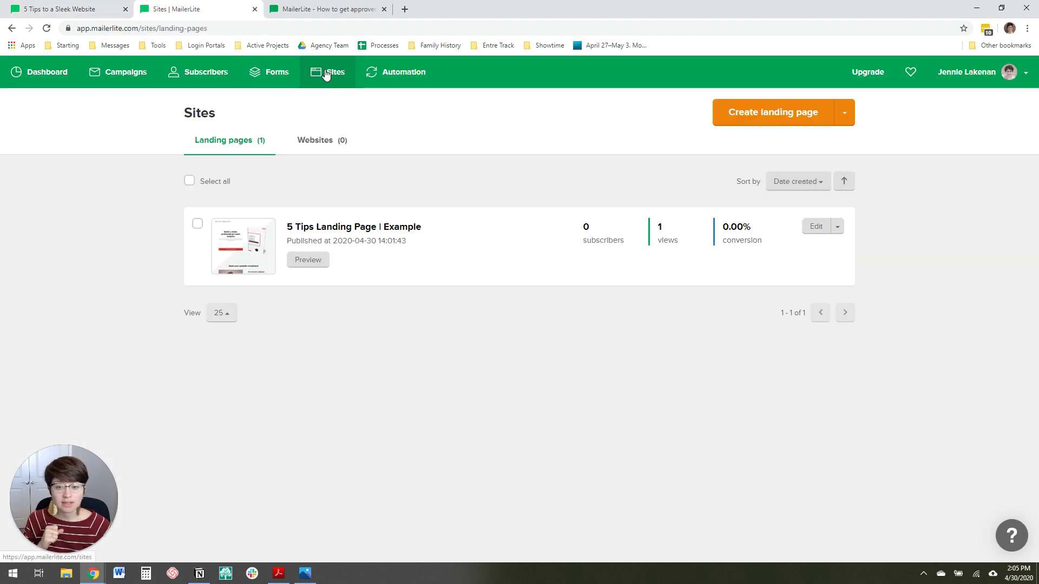
{"action": "left_click", "coordinate": [790, 122]}
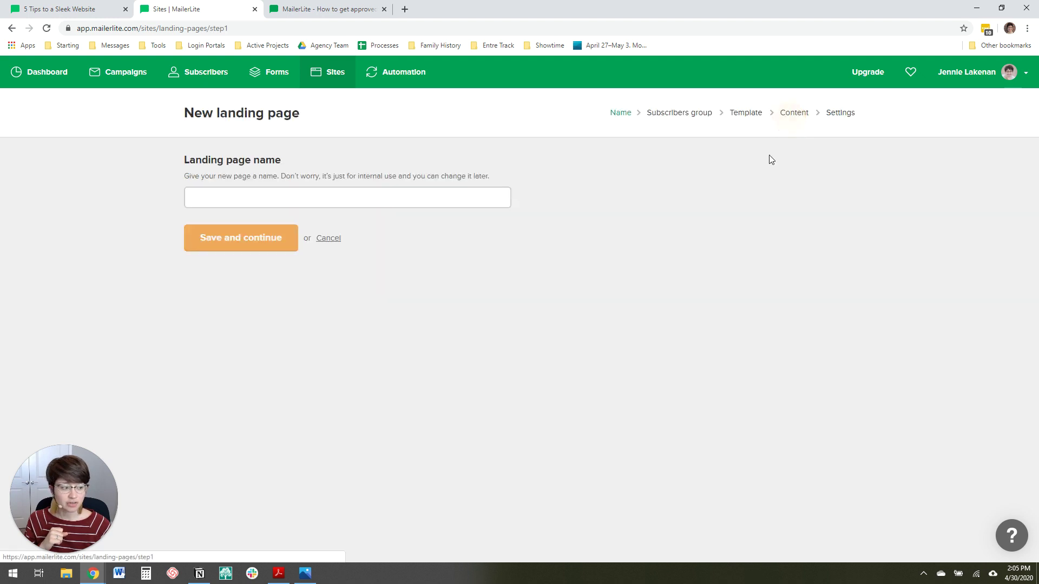
{"action": "left_click", "coordinate": [368, 198]}
{"action": "type", "text": "5 Tips LP"}
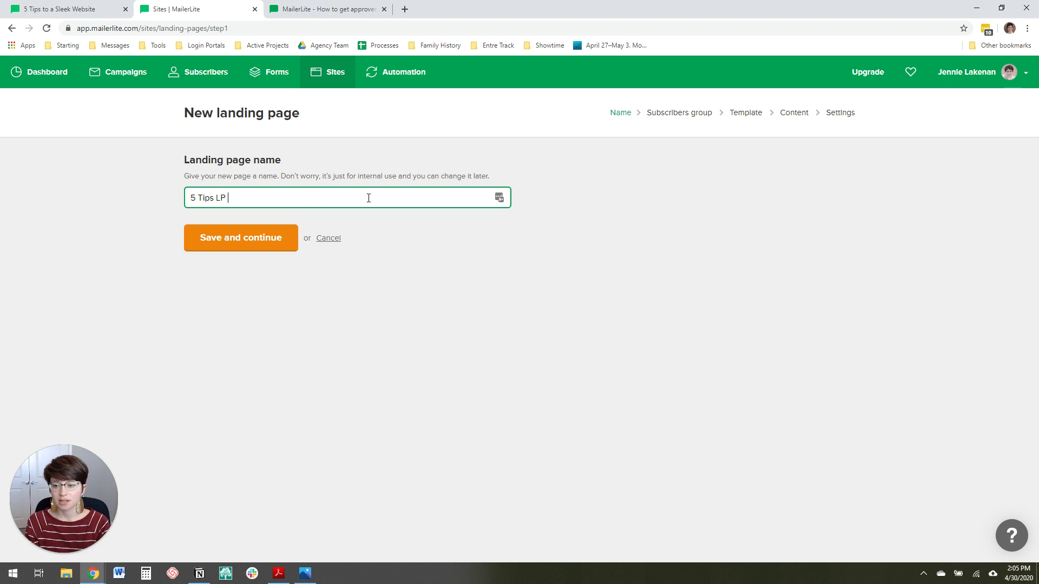
{"action": "type", "text": " 2nd Round"}
{"action": "left_click", "coordinate": [57, 7]}
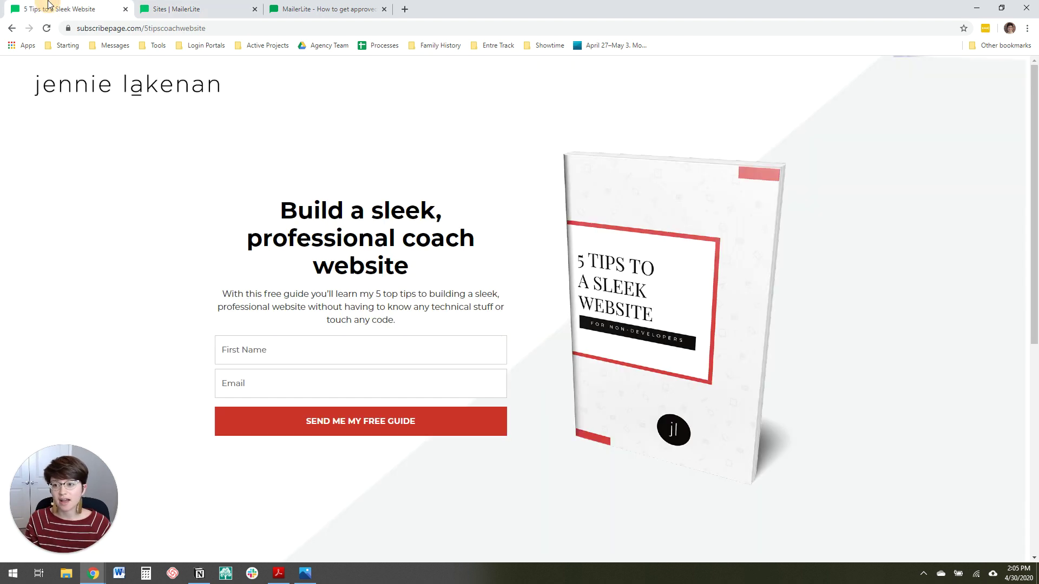
{"action": "left_click", "coordinate": [184, 8]}
{"action": "left_click", "coordinate": [258, 237]}
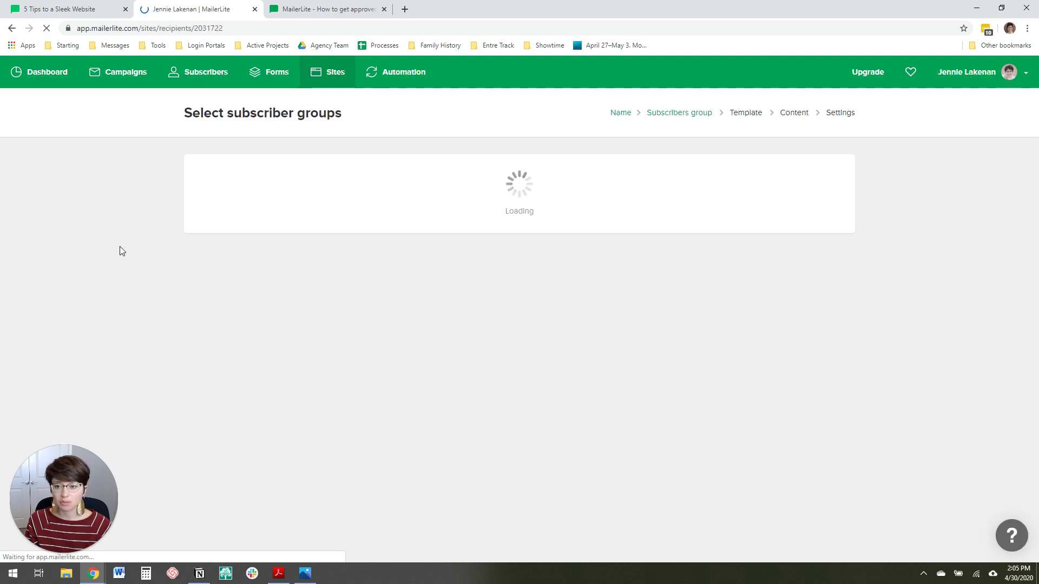
Assign the landing page's subscribers to the "Unwelcomed | 5 Sleek Website Tips" group and continue to template selection.
{"action": "scroll", "coordinate": [281, 285], "scroll_direction": "down", "scroll_amount": 2}
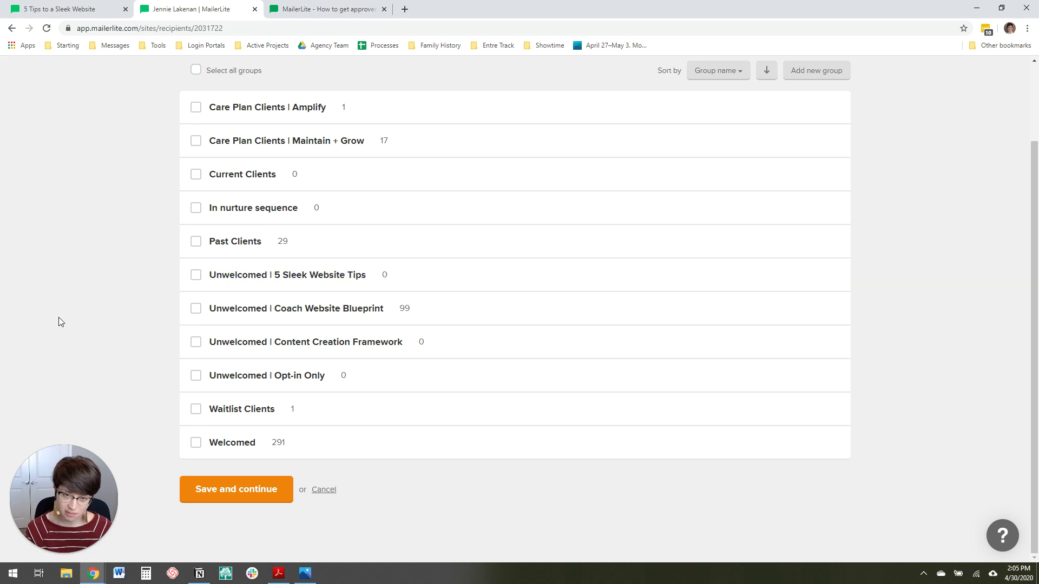
{"action": "scroll", "coordinate": [58, 306], "scroll_direction": "up", "scroll_amount": 1}
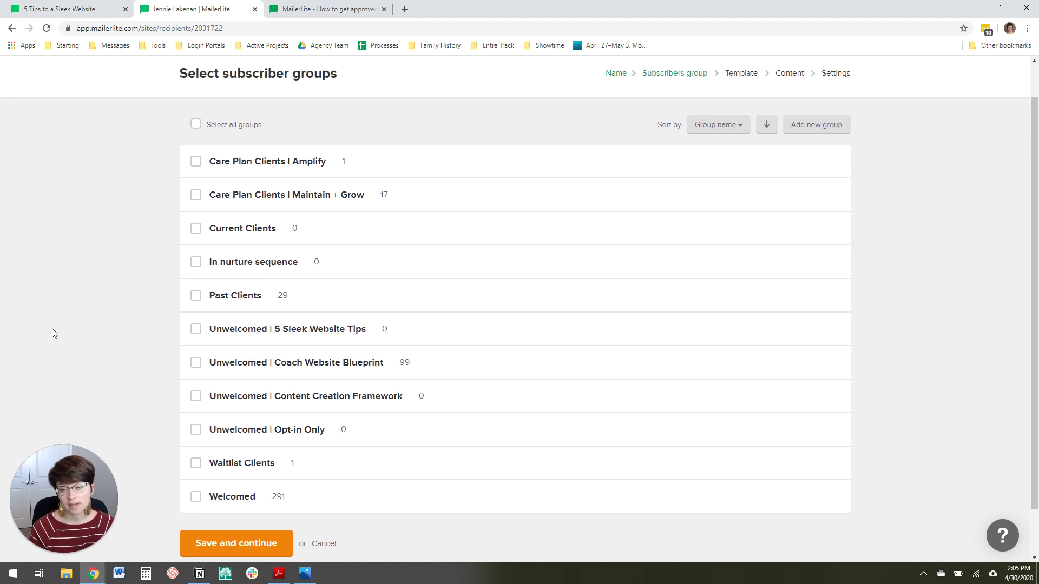
{"action": "scroll", "coordinate": [52, 329], "scroll_direction": "up", "scroll_amount": 1}
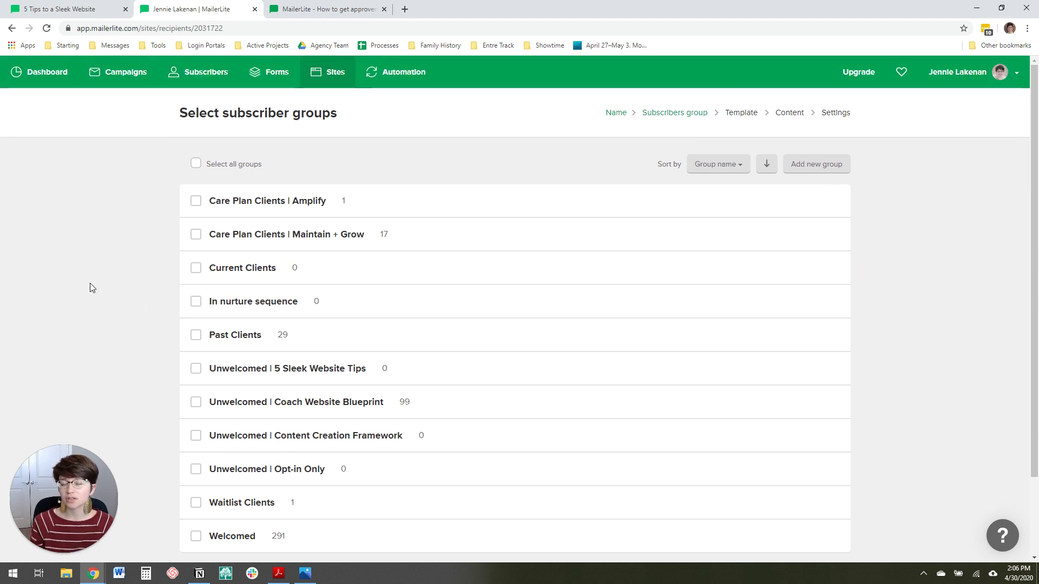
{"action": "scroll", "coordinate": [93, 266], "scroll_direction": "down", "scroll_amount": 1}
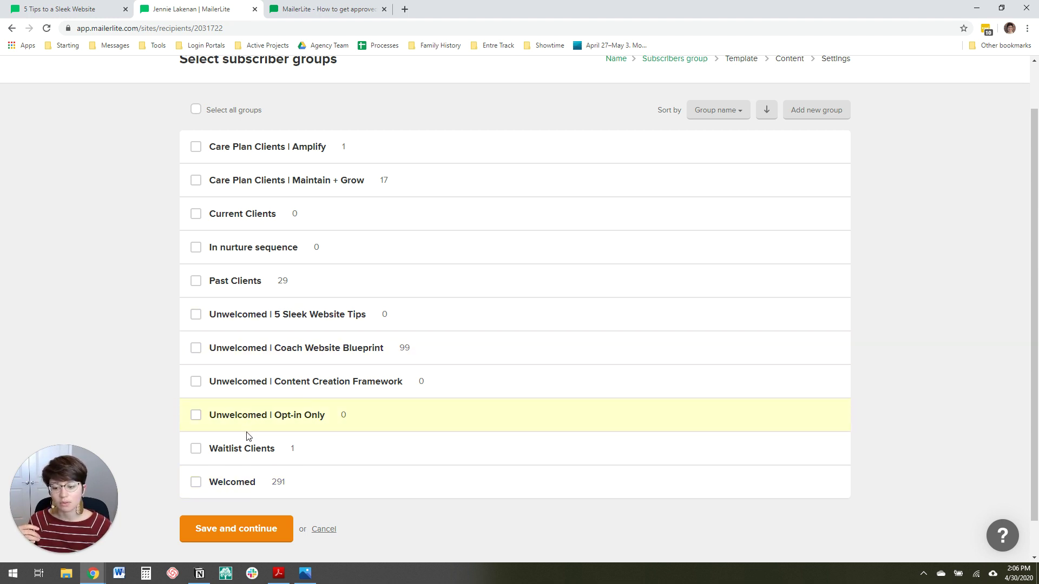
{"action": "scroll", "coordinate": [247, 436], "scroll_direction": "up", "scroll_amount": 2}
{"action": "scroll", "coordinate": [471, 269], "scroll_direction": "down", "scroll_amount": 2}
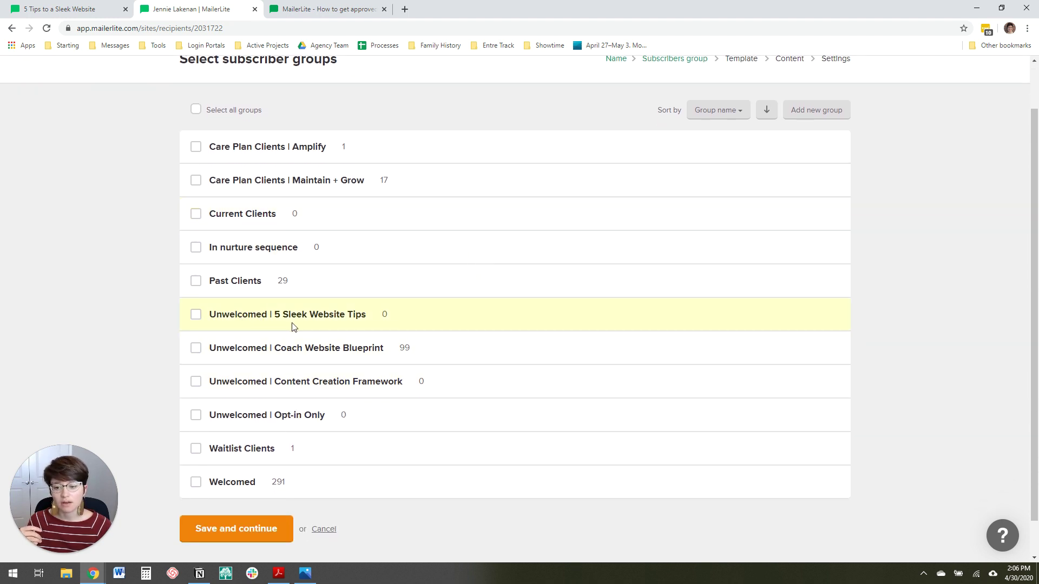
{"action": "left_click", "coordinate": [195, 318]}
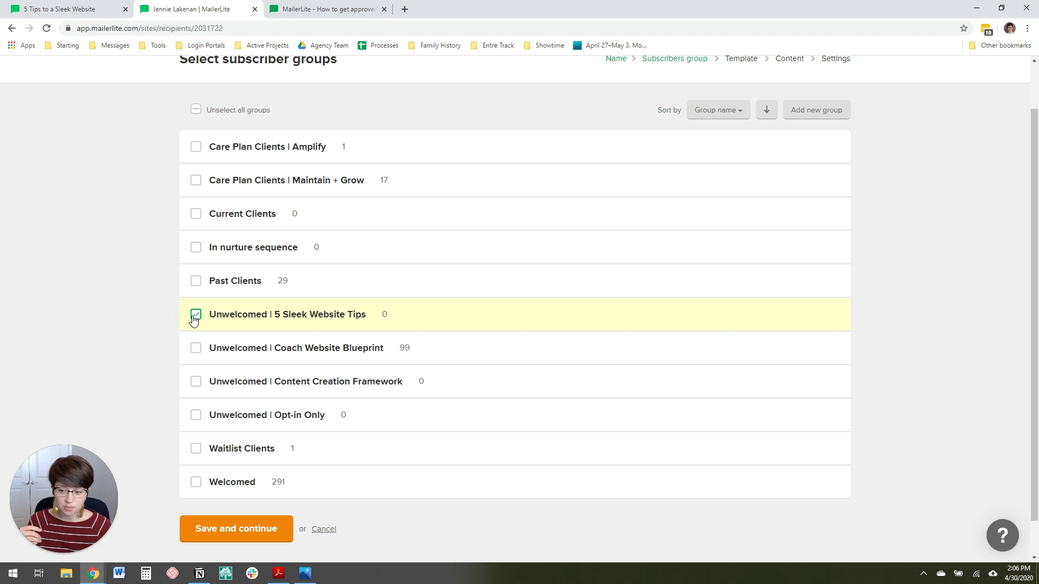
{"action": "left_click", "coordinate": [106, 8]}
{"action": "left_click", "coordinate": [186, 9]}
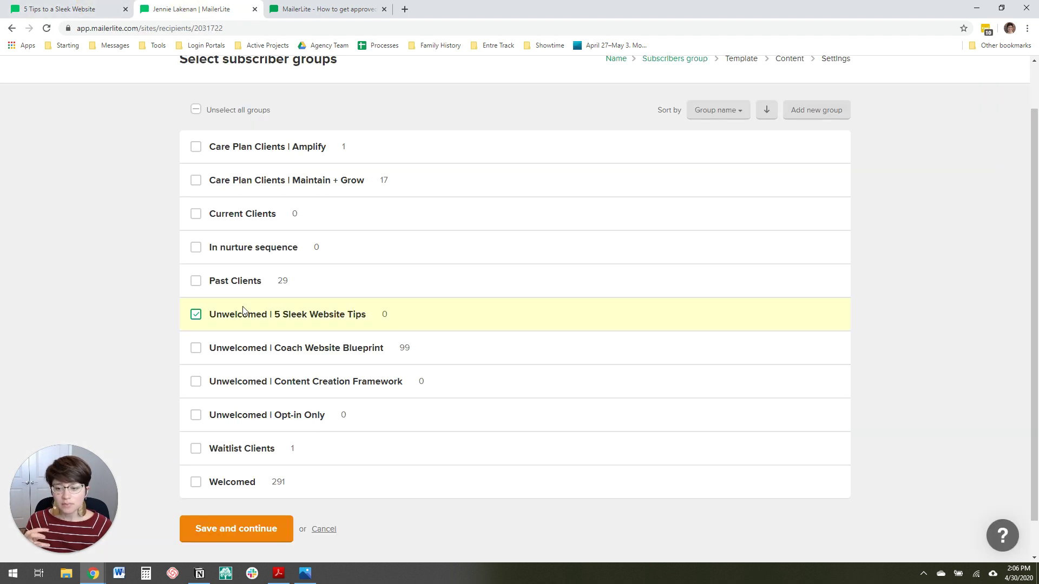
{"action": "left_click", "coordinate": [237, 529]}
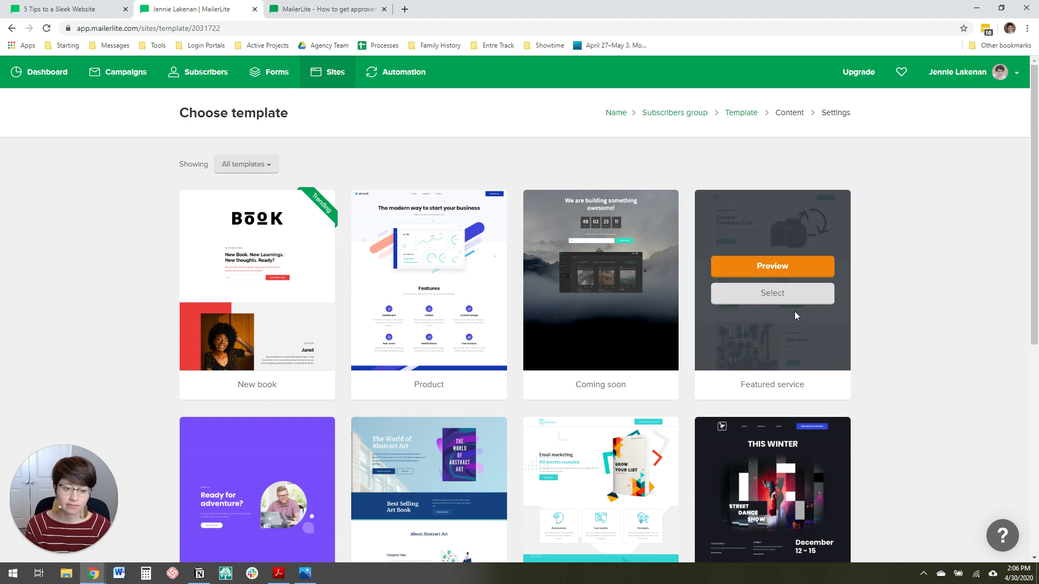
Browse the landing page templates through to the third page of results and select the Blog promotion template.
{"action": "scroll", "coordinate": [862, 258], "scroll_direction": "down", "scroll_amount": 4}
{"action": "scroll", "coordinate": [861, 261], "scroll_direction": "down", "scroll_amount": 3}
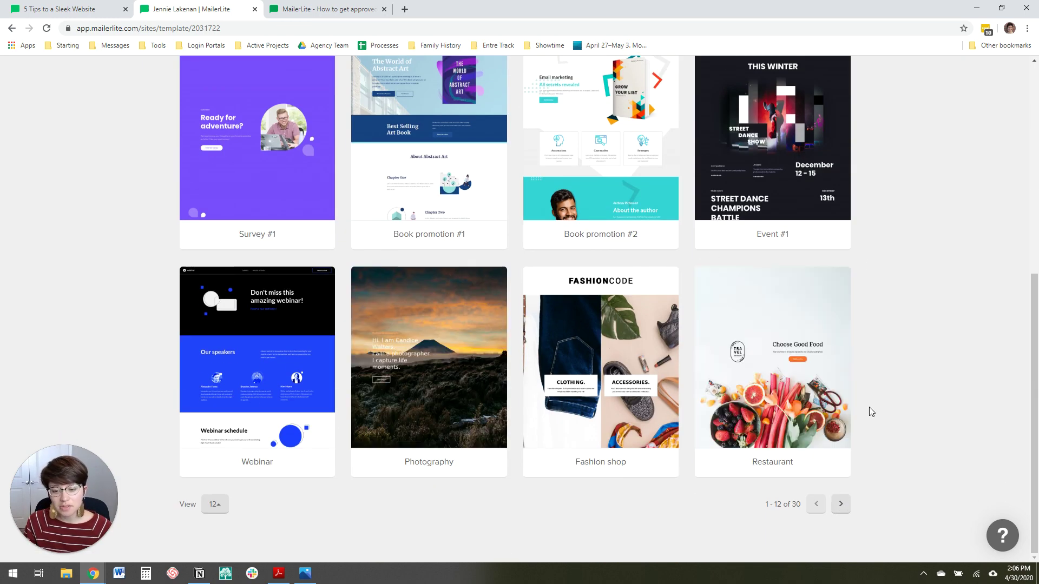
{"action": "left_click", "coordinate": [841, 504]}
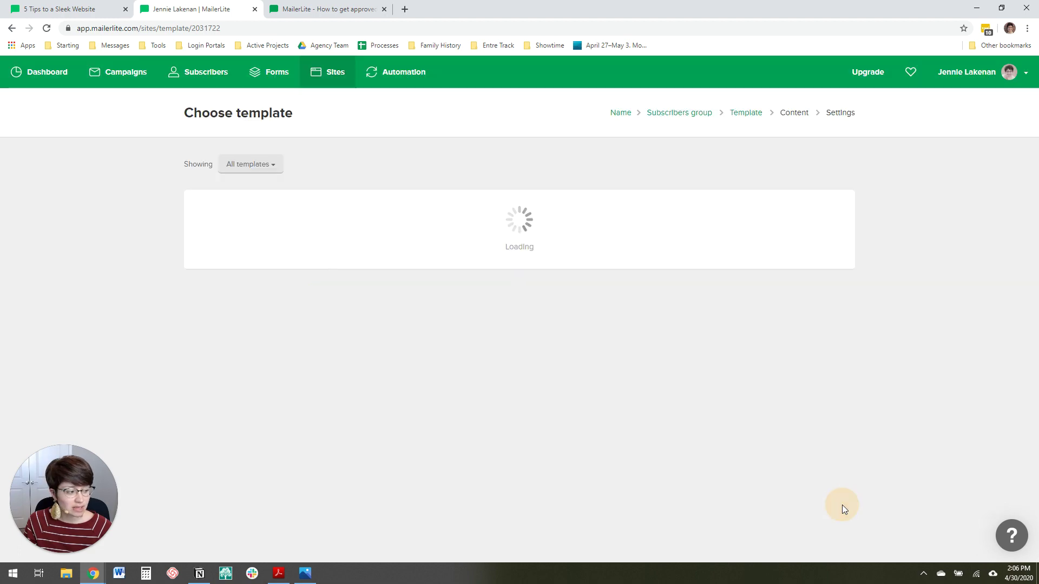
{"action": "scroll", "coordinate": [842, 504], "scroll_direction": "down", "scroll_amount": 7}
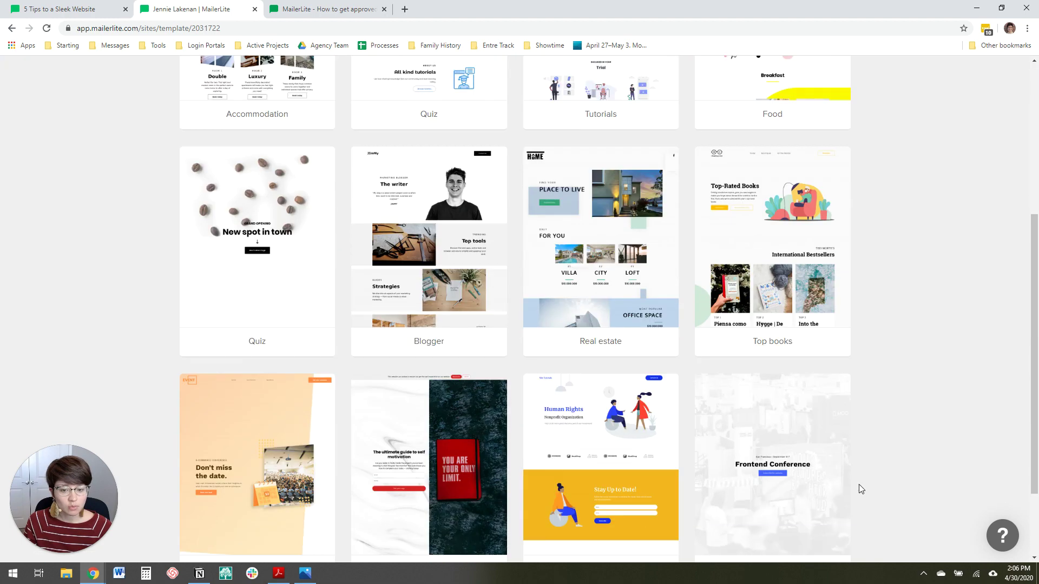
{"action": "left_click", "coordinate": [840, 502]}
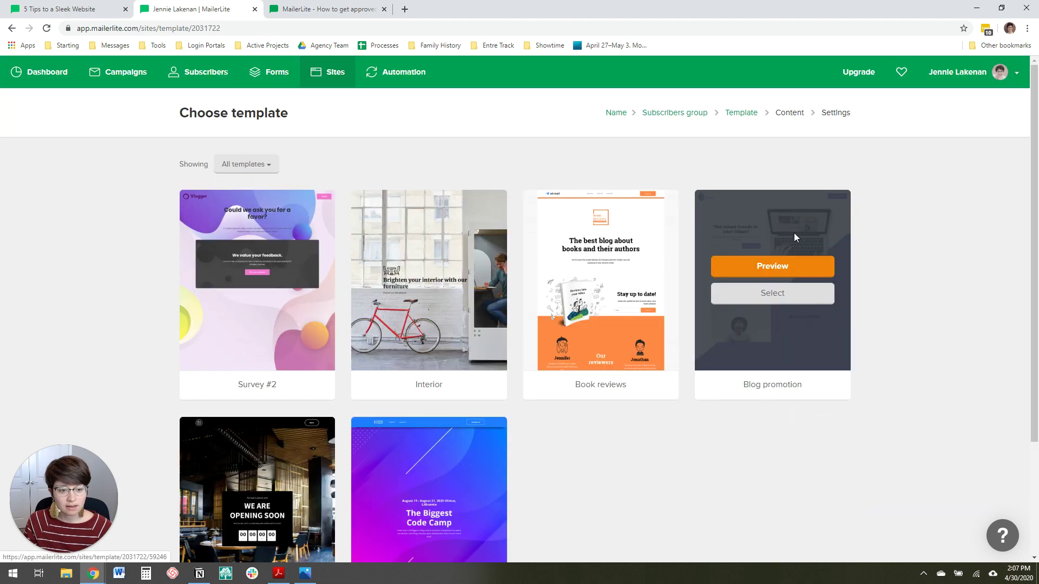
{"action": "mouse_move", "coordinate": [784, 286]}
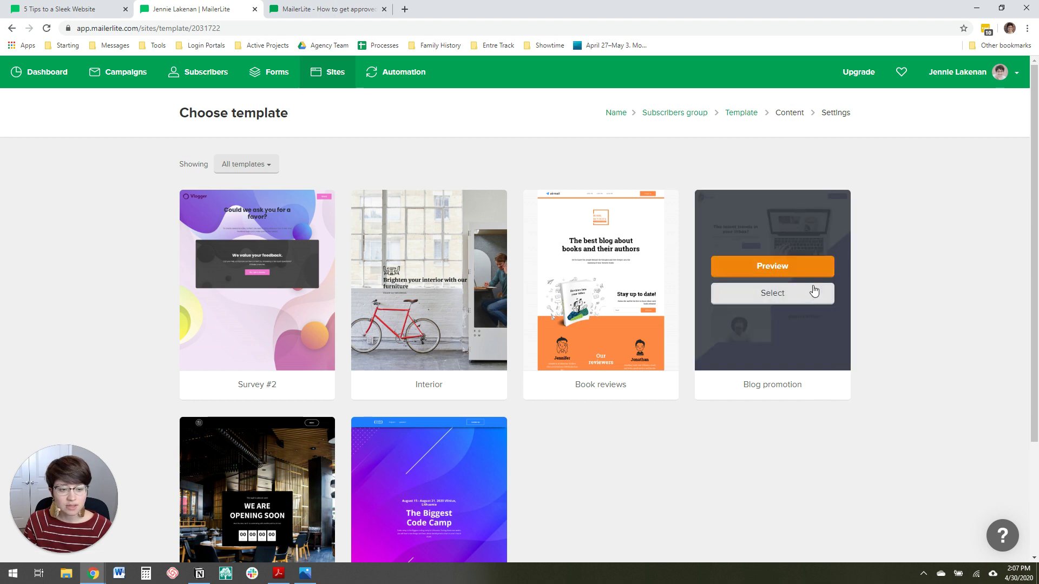
{"action": "left_click", "coordinate": [777, 293]}
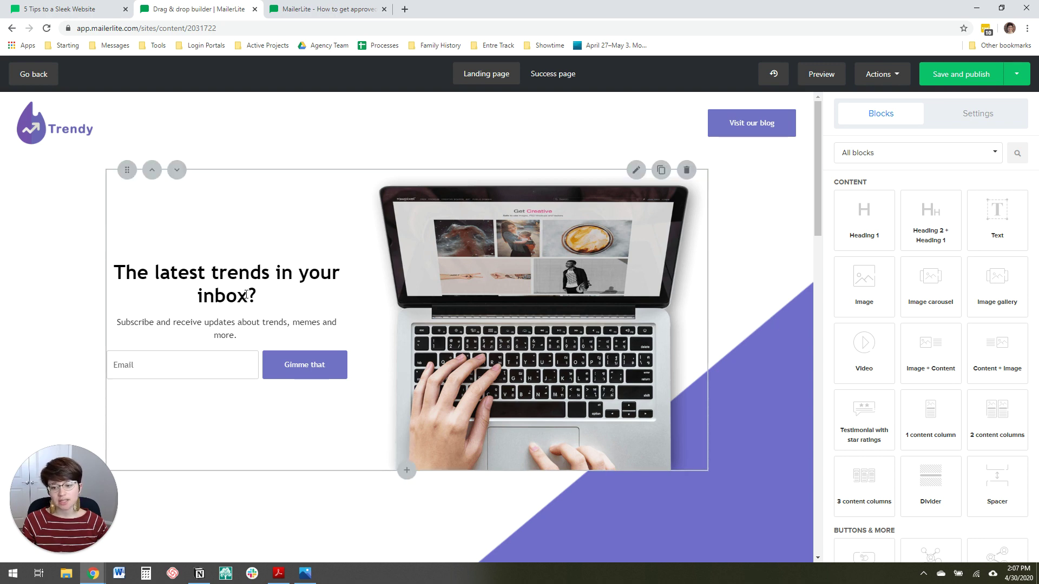
Consult the brand style guide PDF in Acrobat Reader, return to the browser, and set the page font to Montserrat.
{"action": "scroll", "coordinate": [236, 328], "scroll_direction": "down", "scroll_amount": 6}
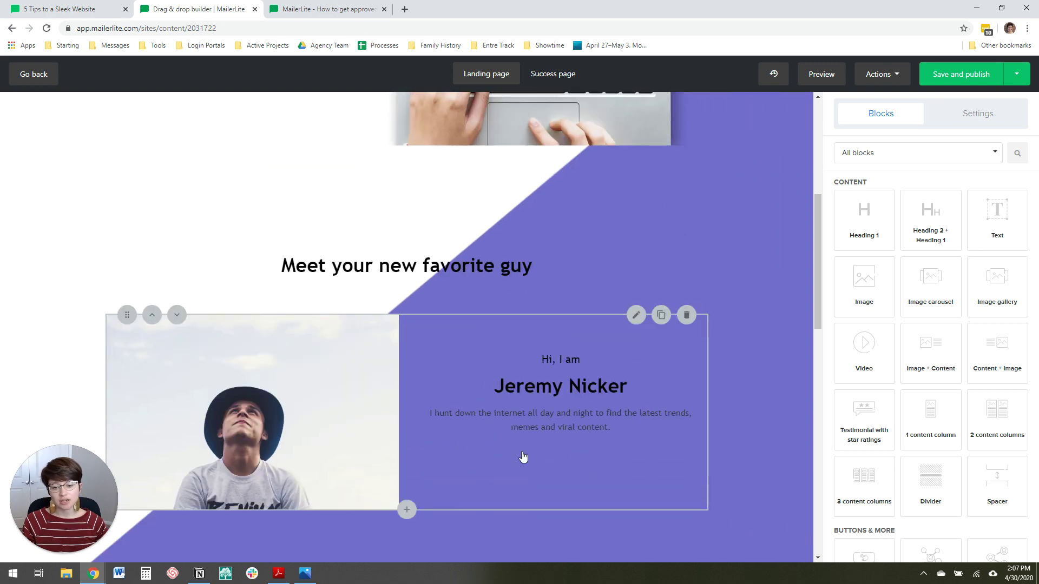
{"action": "scroll", "coordinate": [411, 369], "scroll_direction": "up", "scroll_amount": 7}
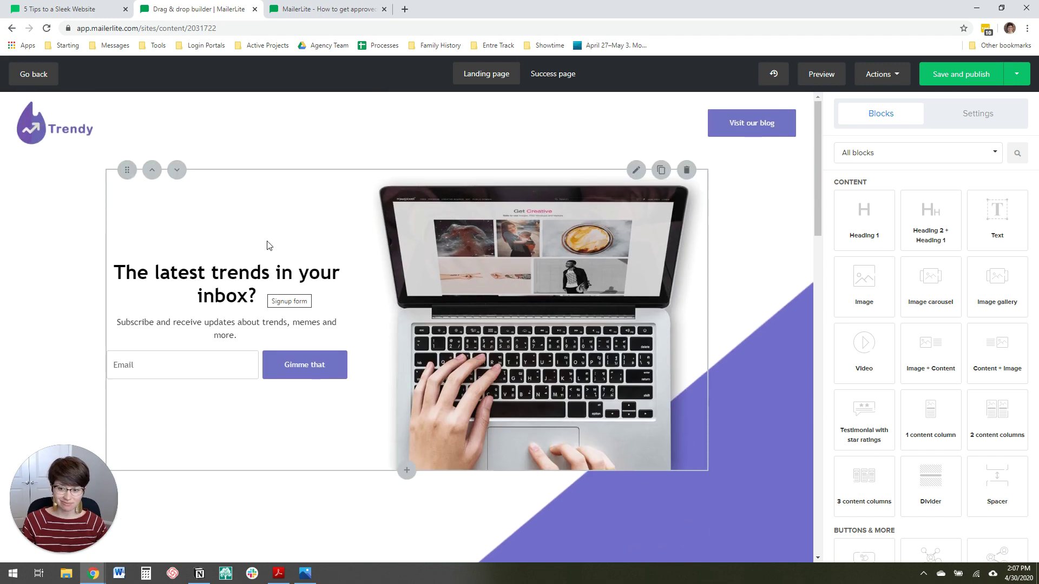
{"action": "left_click", "coordinate": [968, 118]}
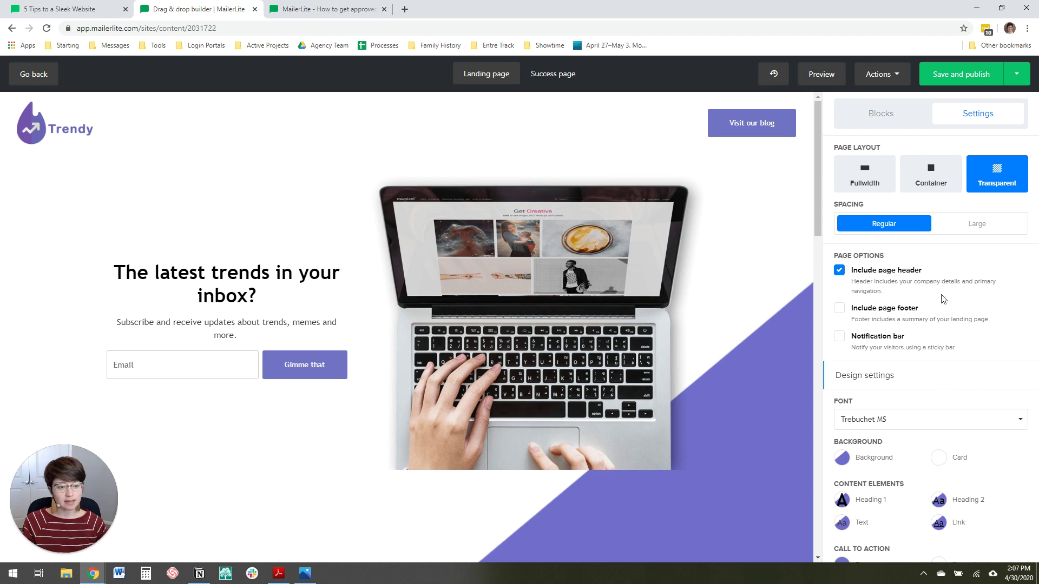
{"action": "scroll", "coordinate": [942, 368], "scroll_direction": "down", "scroll_amount": 3}
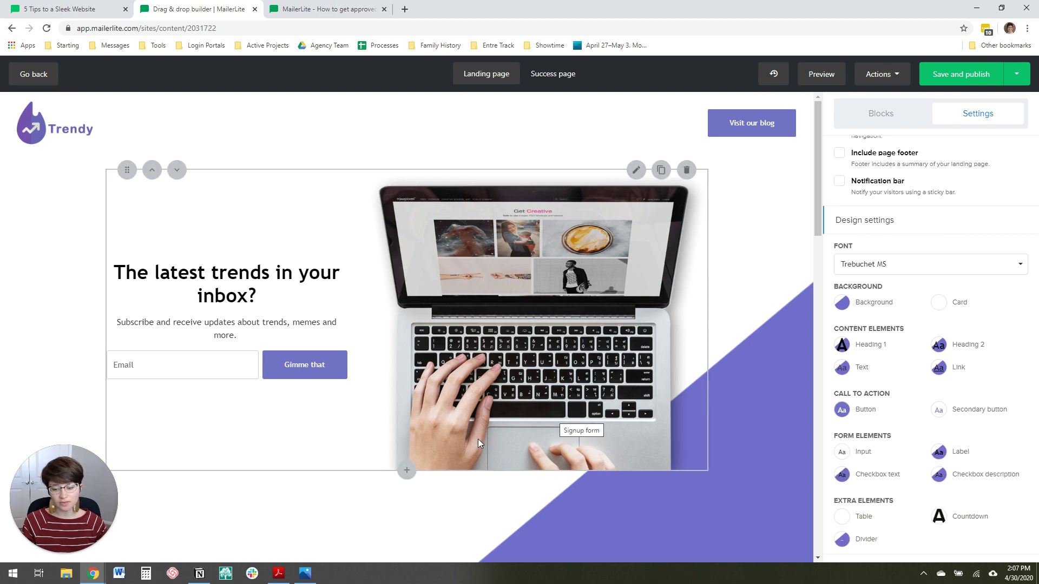
{"action": "left_click", "coordinate": [276, 574]}
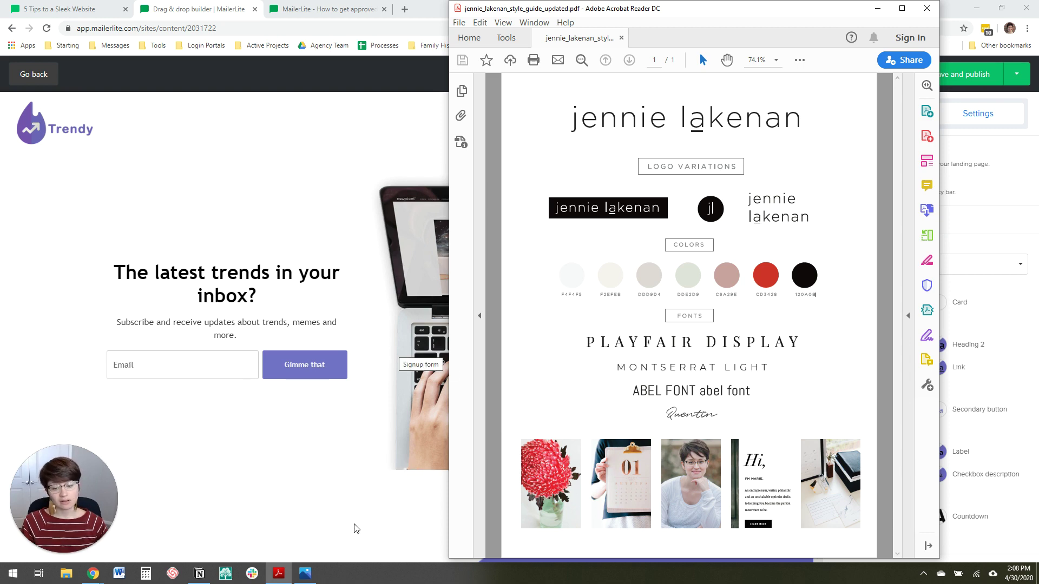
{"action": "left_click", "coordinate": [315, 513]}
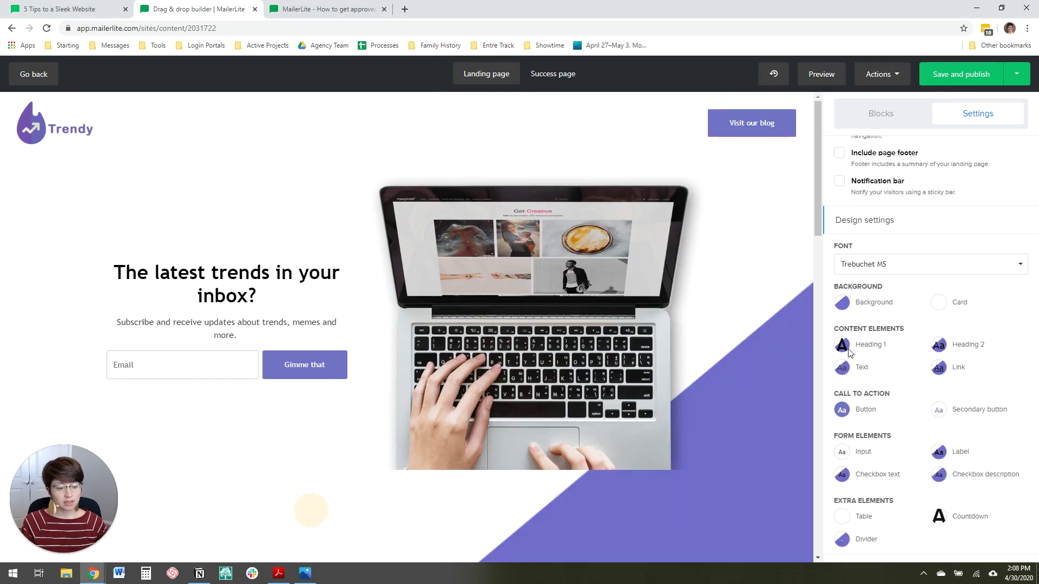
{"action": "left_click", "coordinate": [866, 265]}
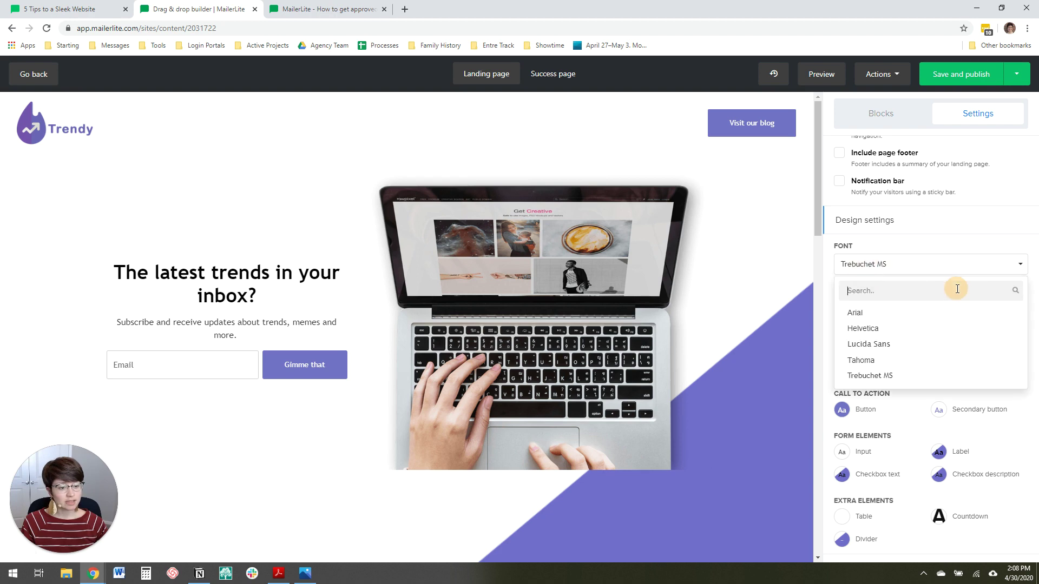
{"action": "type", "text": "montser"}
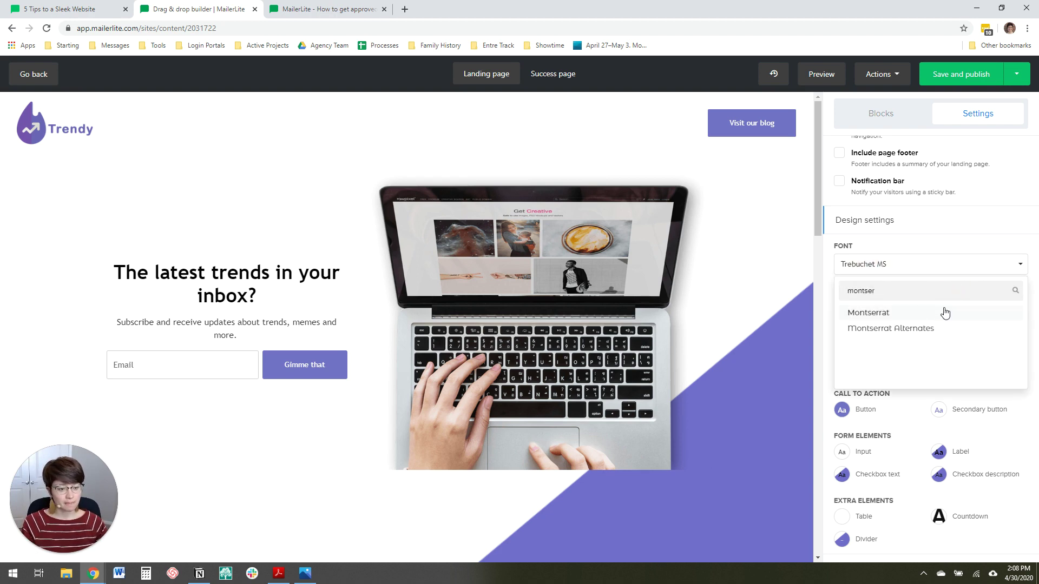
{"action": "left_click", "coordinate": [944, 310]}
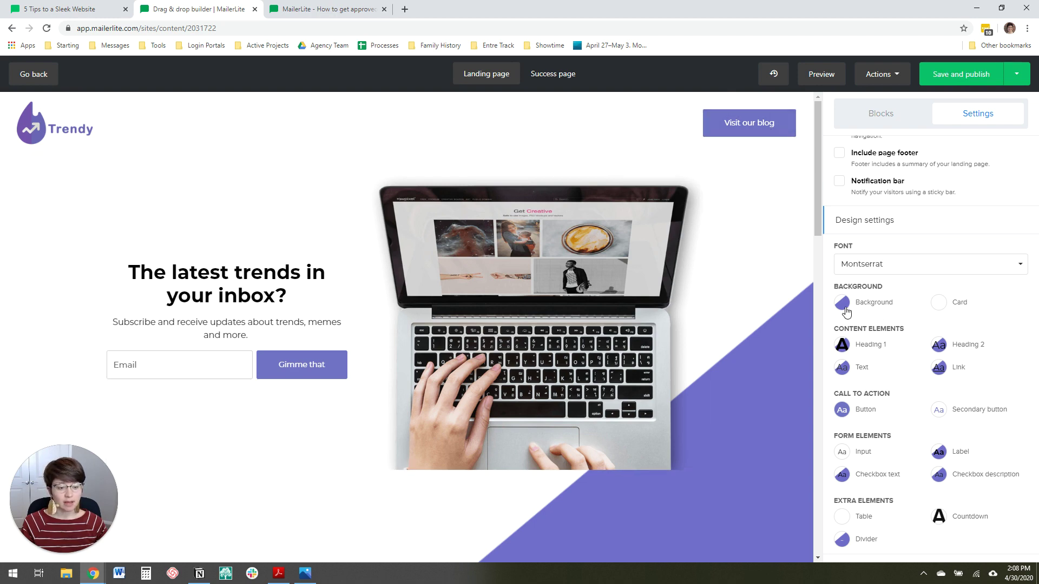
Replace the page's body background image with lp-background.png from the file manager and save the background settings.
{"action": "scroll", "coordinate": [796, 314], "scroll_direction": "down", "scroll_amount": 3}
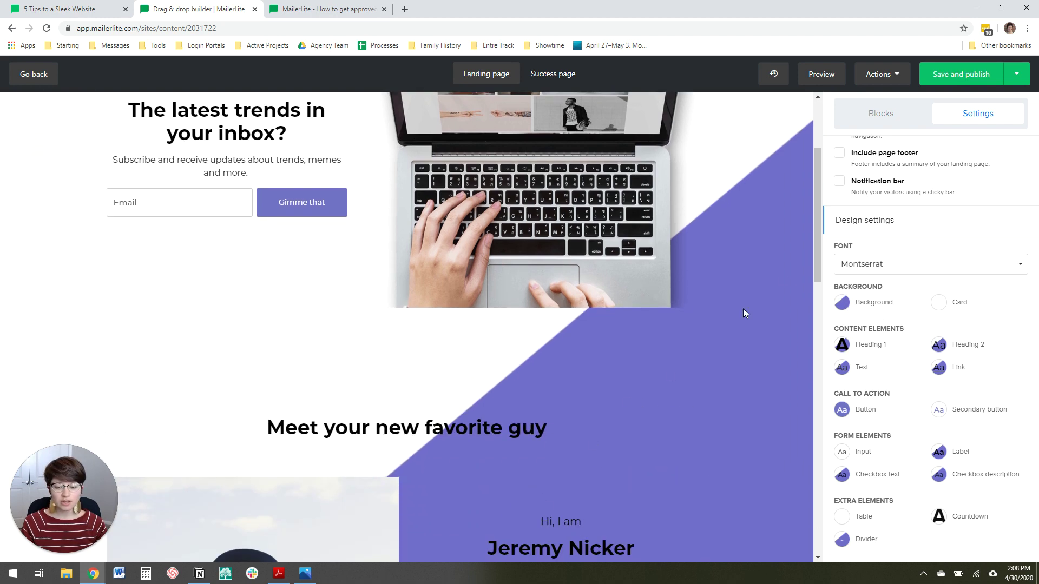
{"action": "scroll", "coordinate": [763, 275], "scroll_direction": "up", "scroll_amount": 1}
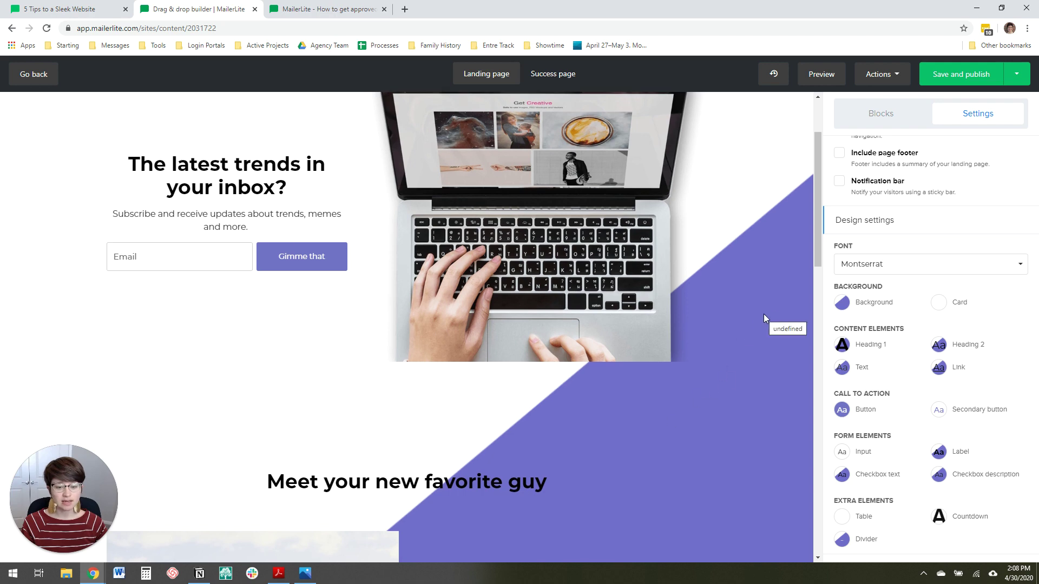
{"action": "scroll", "coordinate": [761, 341], "scroll_direction": "up", "scroll_amount": 2}
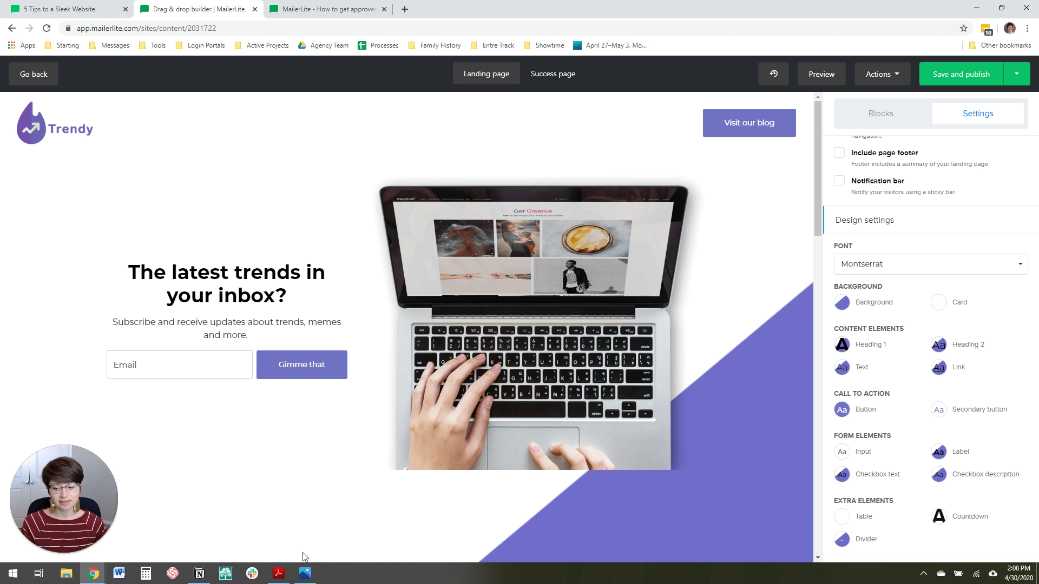
{"action": "left_click", "coordinate": [278, 573]}
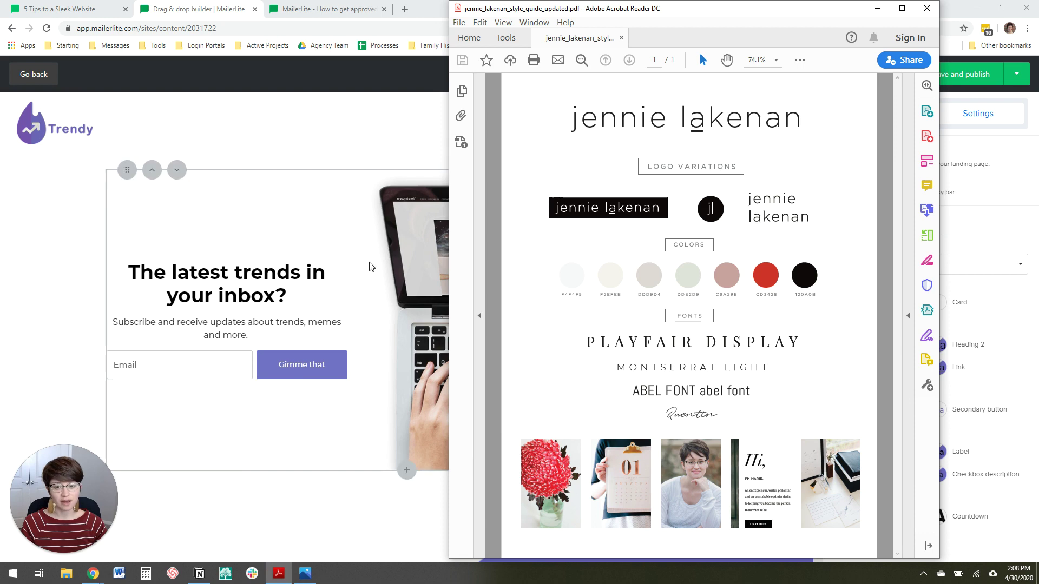
{"action": "left_click", "coordinate": [357, 252]}
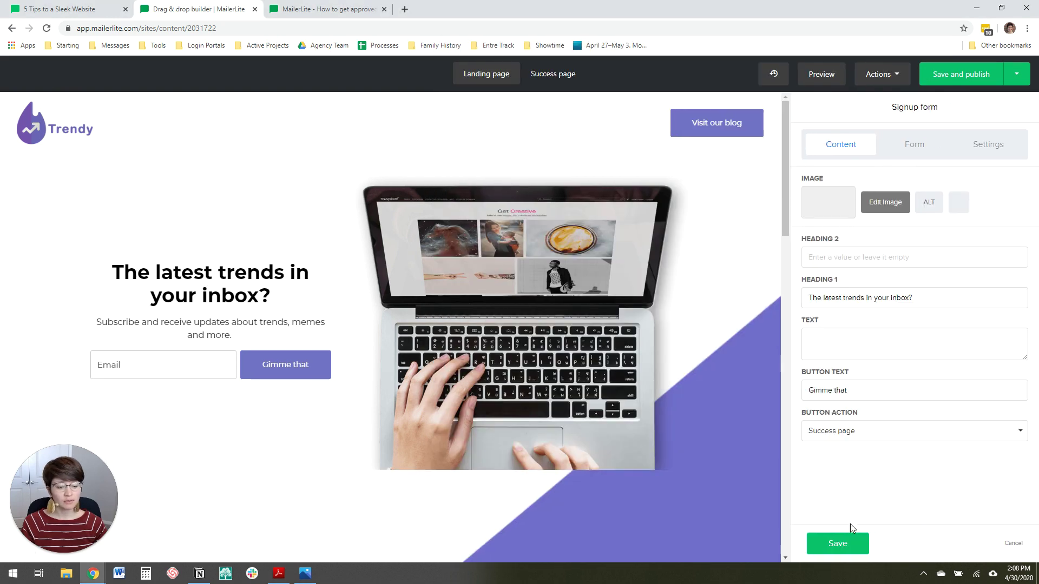
{"action": "left_click", "coordinate": [846, 538]}
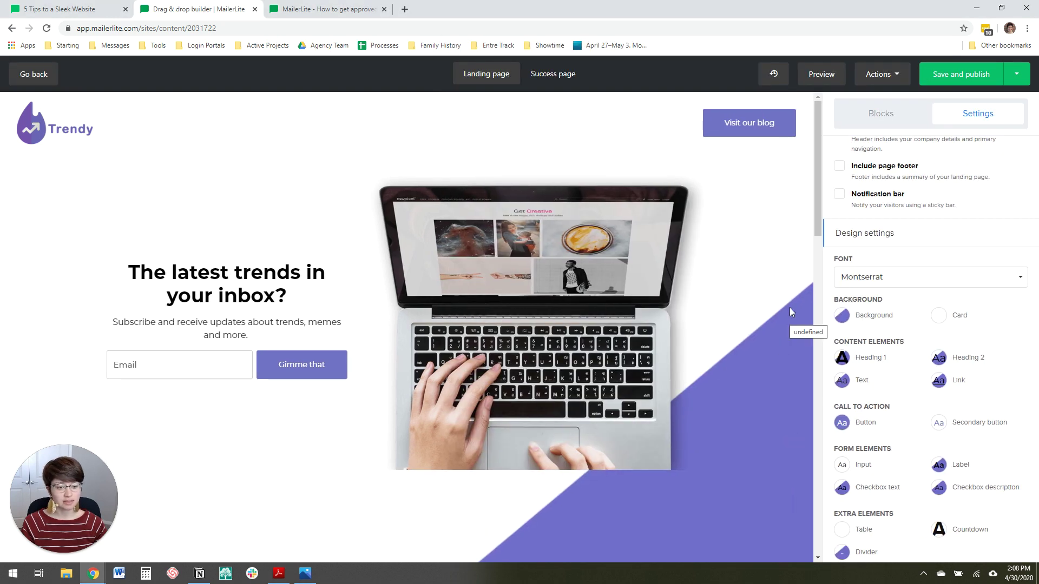
{"action": "left_click", "coordinate": [844, 318]}
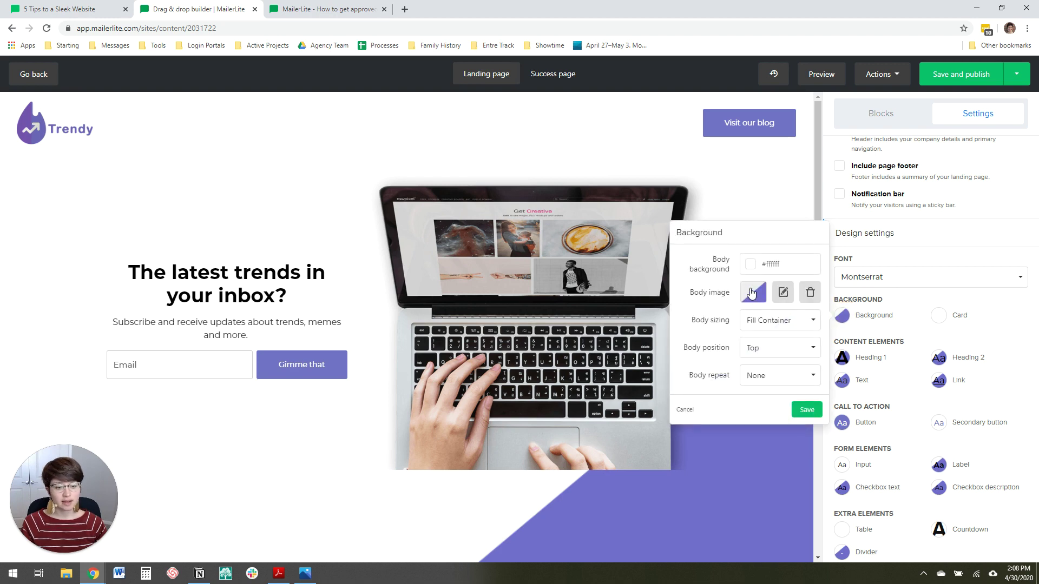
{"action": "left_click", "coordinate": [753, 293]}
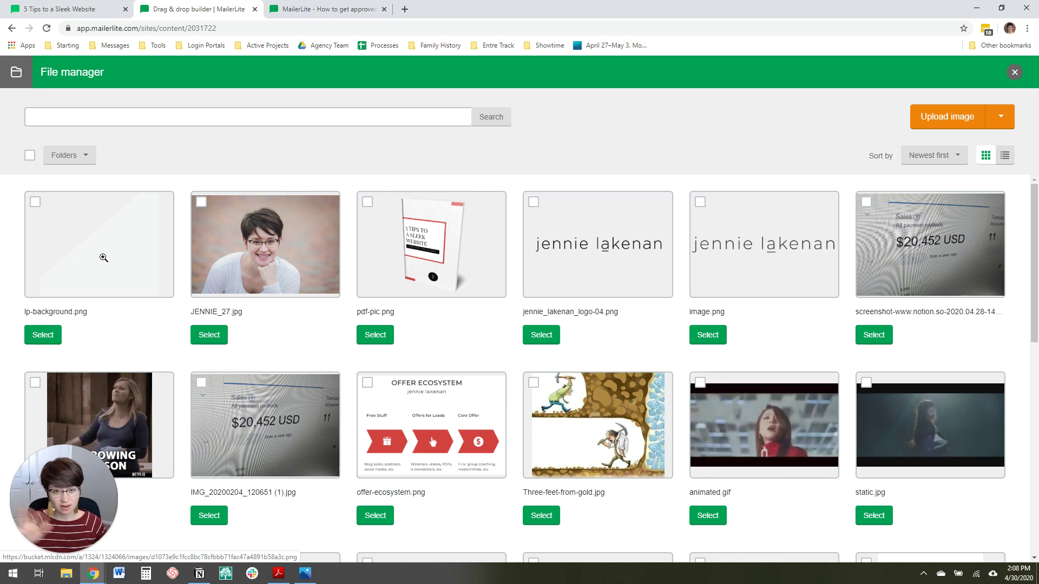
{"action": "left_click", "coordinate": [48, 336]}
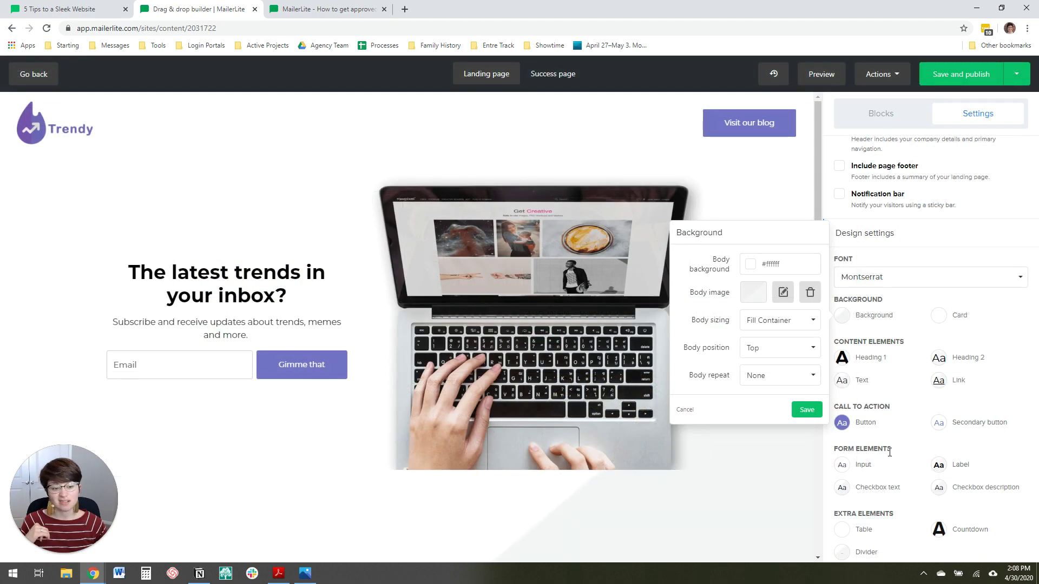
{"action": "left_click", "coordinate": [806, 410]}
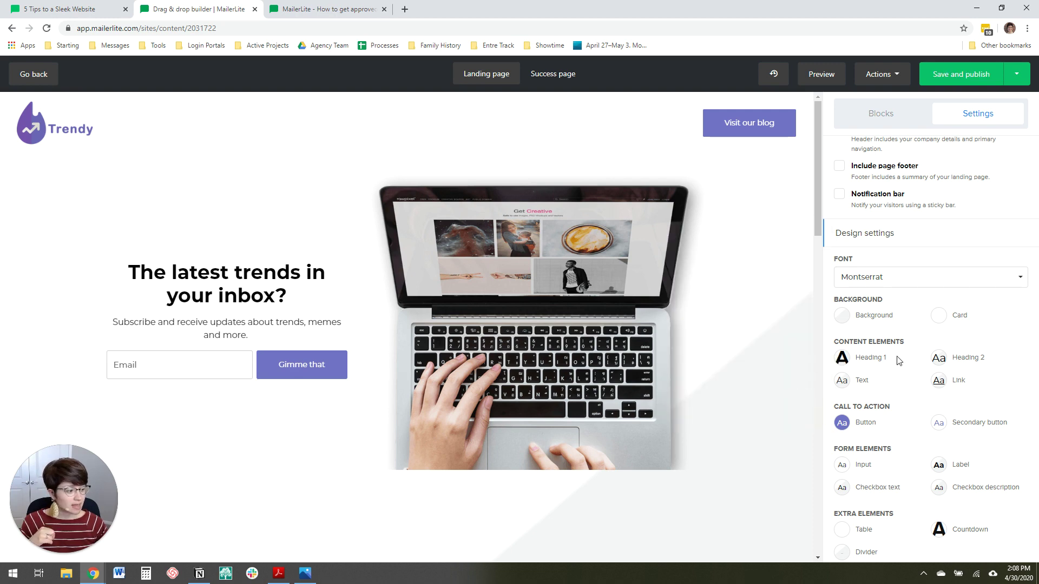
Copy the red colour code from the style guide PDF and set the button background colour to #CD3428.
{"action": "scroll", "coordinate": [887, 361], "scroll_direction": "down", "scroll_amount": 1}
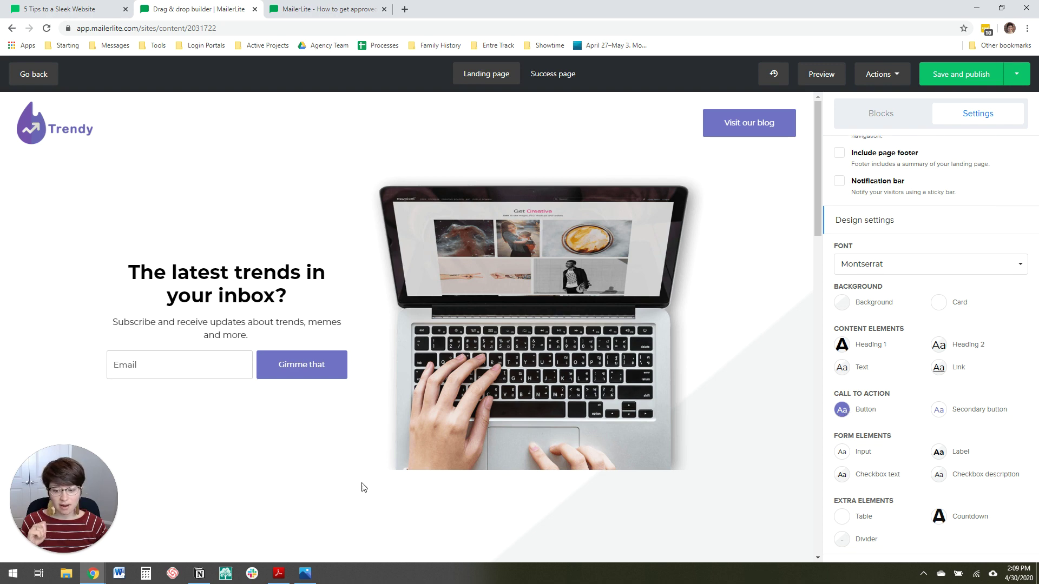
{"action": "left_click", "coordinate": [288, 577]}
{"action": "left_click_drag", "start_coordinate": [779, 295], "coordinate": [752, 299]}
{"action": "left_click", "coordinate": [371, 510]}
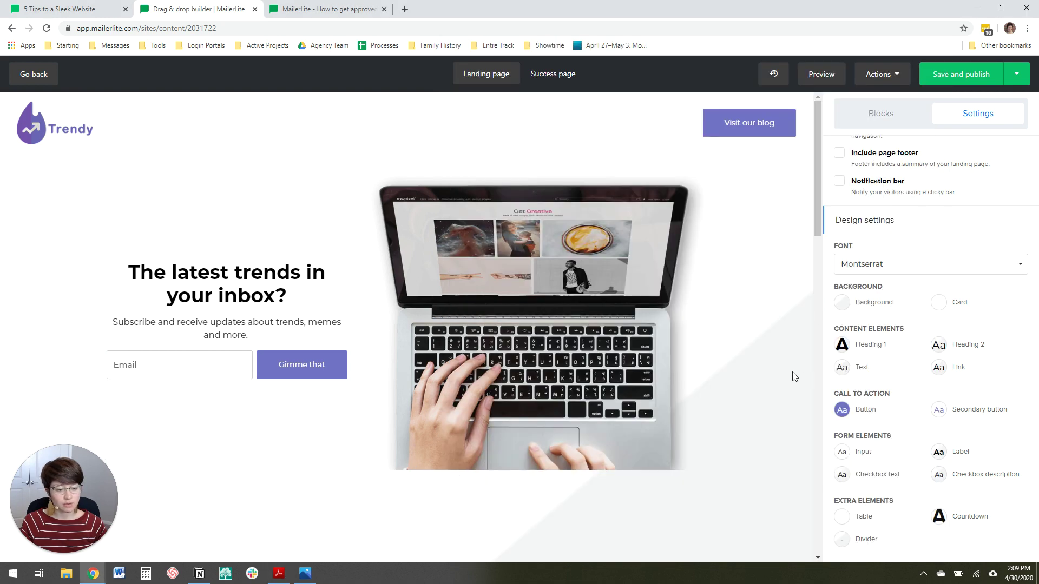
{"action": "left_click", "coordinate": [839, 410]}
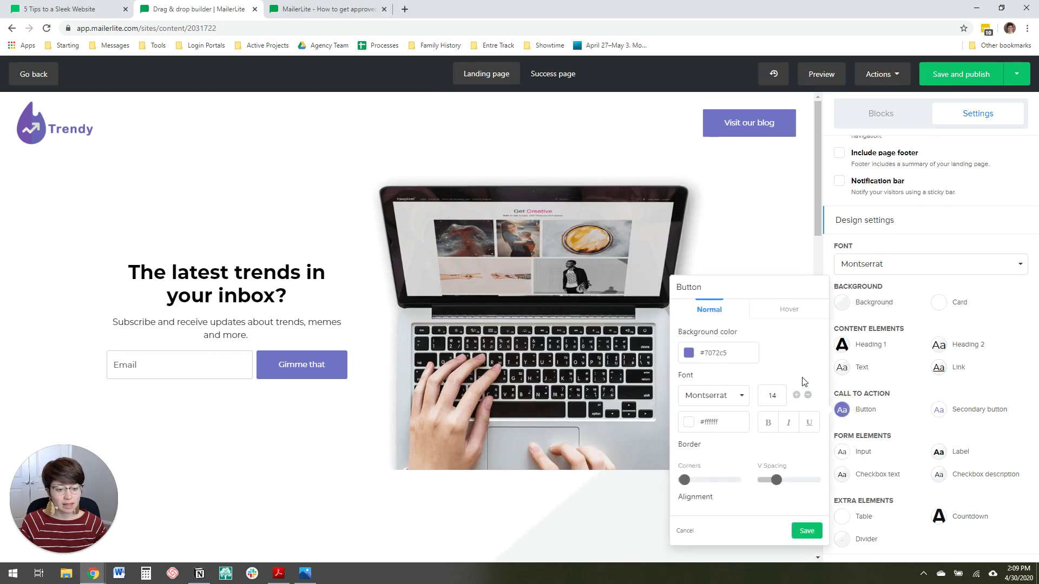
{"action": "left_click", "coordinate": [735, 355]}
{"action": "left_click_drag", "start_coordinate": [734, 355], "coordinate": [703, 353]}
{"action": "type", "text": "CD3428"}
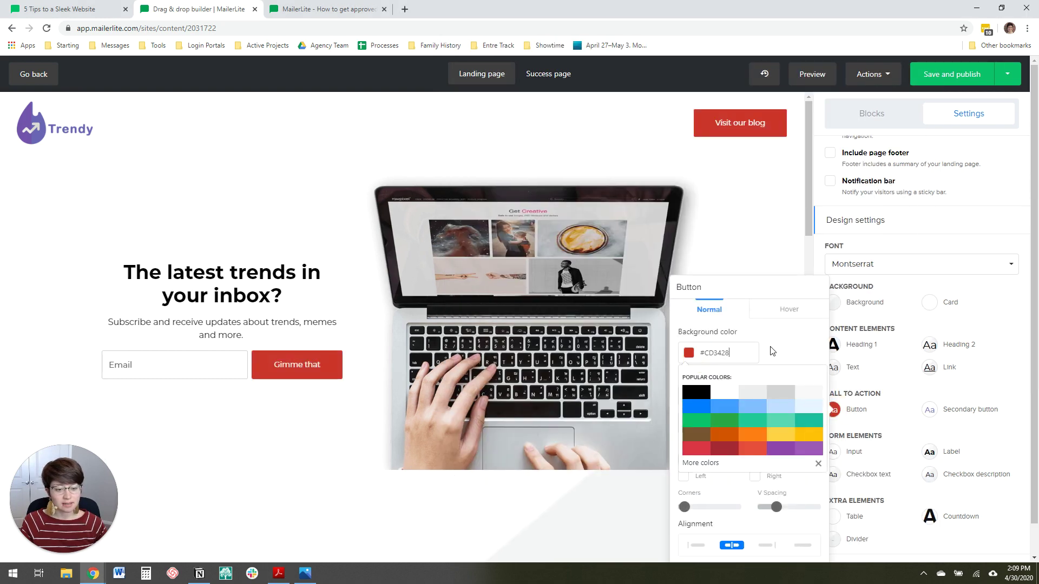
{"action": "left_click", "coordinate": [777, 347]}
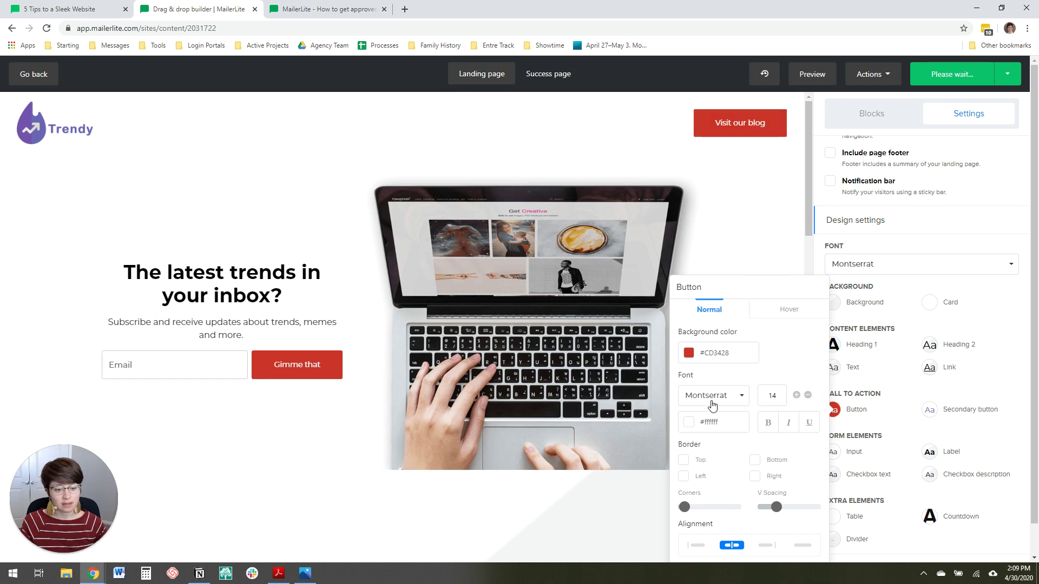
Set the button corners to 0 with full-width alignment and save the button style.
{"action": "mouse_move", "coordinate": [699, 479]}
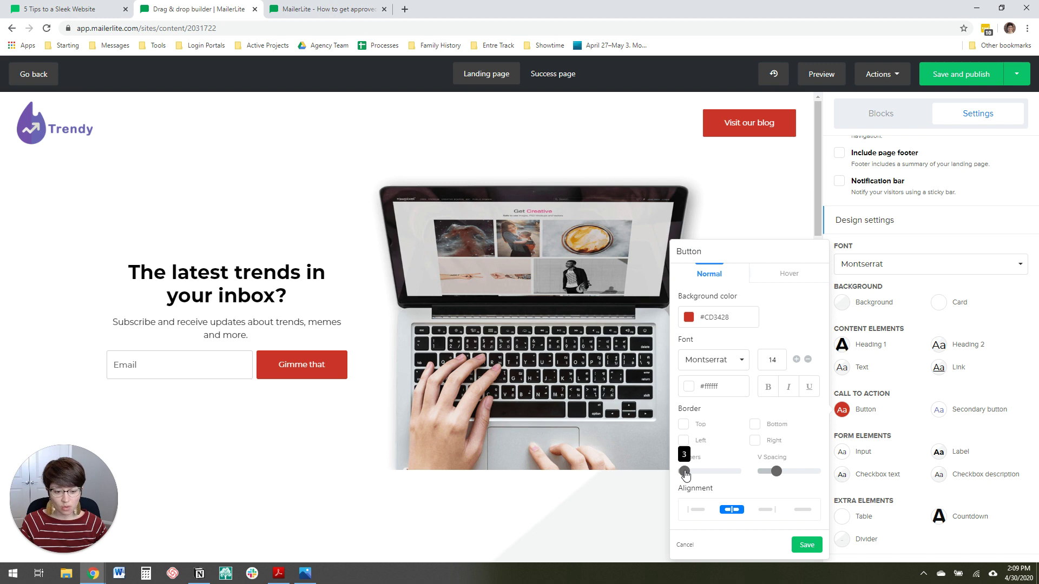
{"action": "left_click_drag", "start_coordinate": [685, 474], "coordinate": [673, 476]}
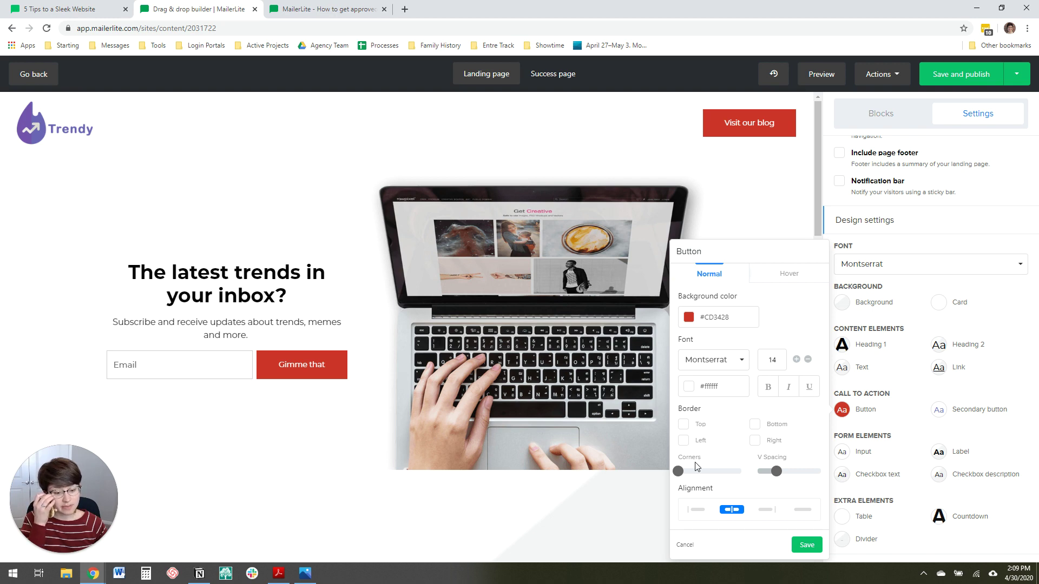
{"action": "mouse_move", "coordinate": [682, 477]}
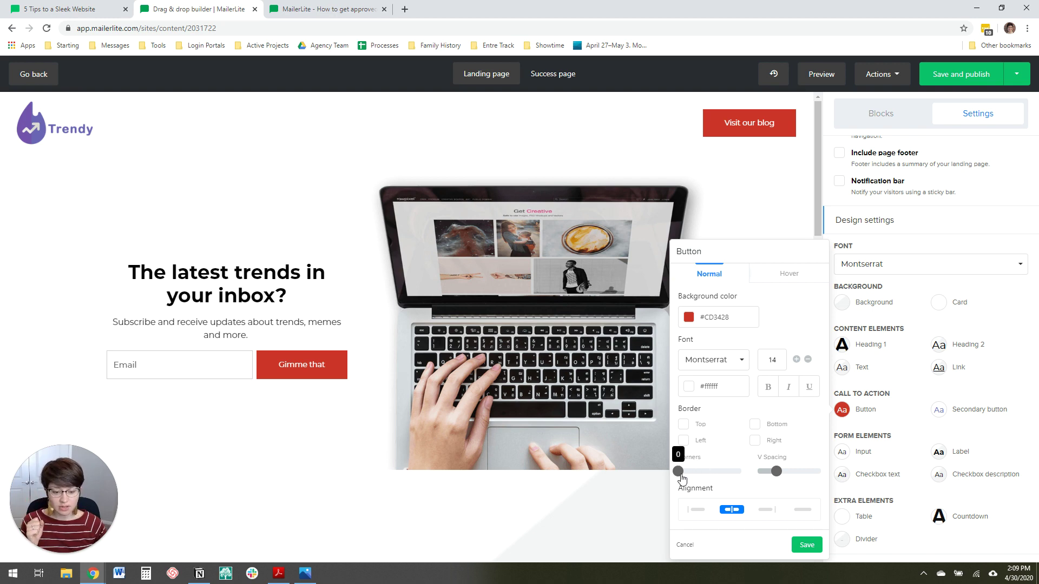
{"action": "left_click_drag", "start_coordinate": [680, 472], "coordinate": [705, 480]}
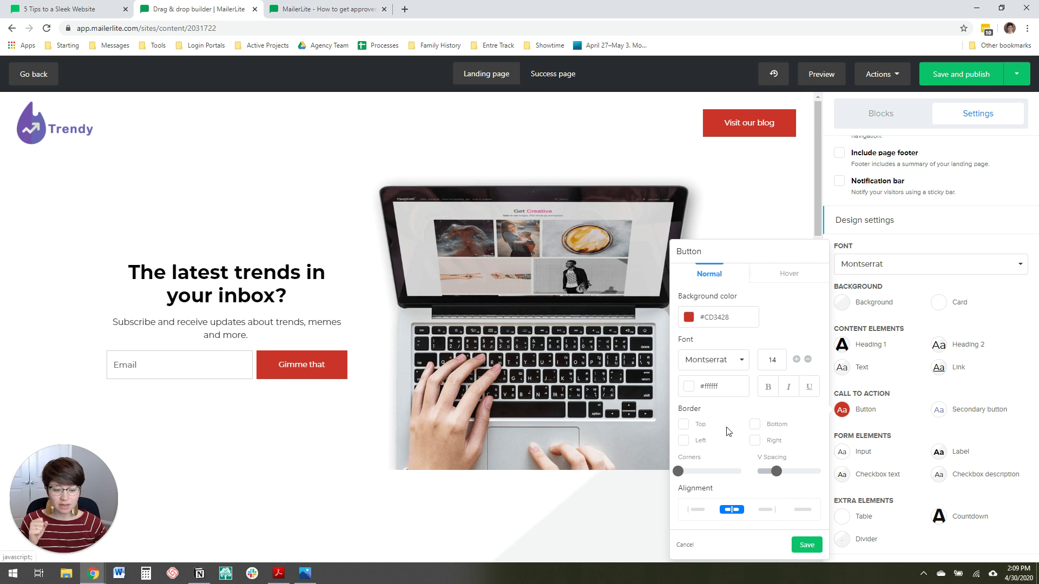
{"action": "left_click", "coordinate": [804, 514]}
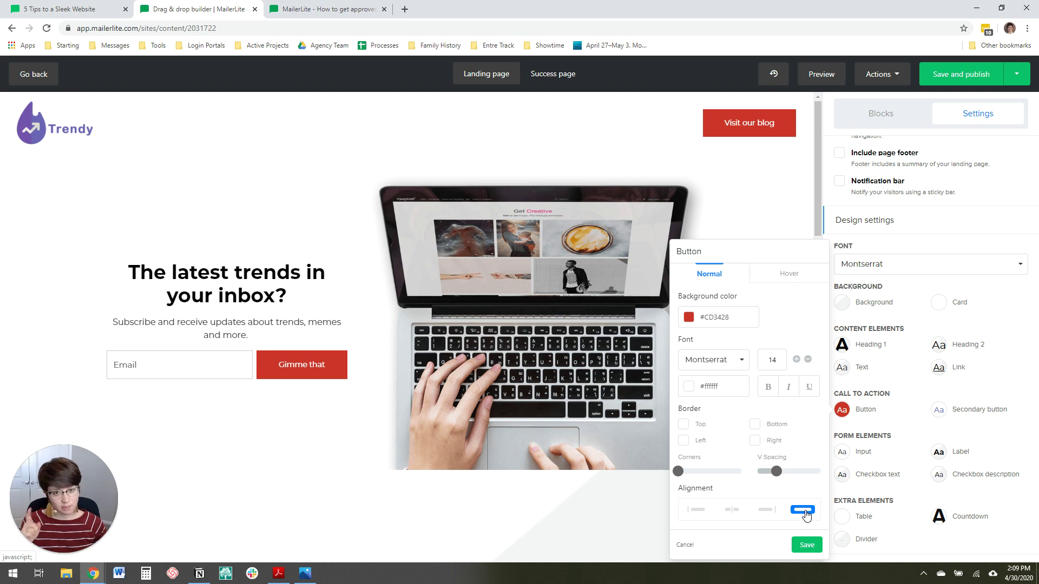
{"action": "left_click", "coordinate": [807, 547]}
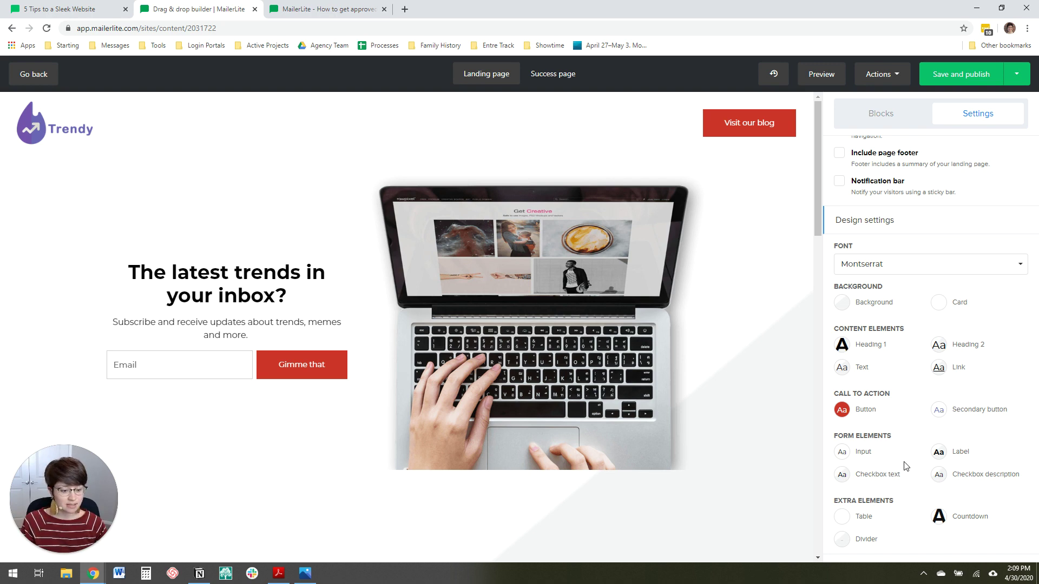
Replace the header's Trendy logo with the brand's logo-04 PNG from the file manager.
{"action": "scroll", "coordinate": [894, 447], "scroll_direction": "up", "scroll_amount": 3}
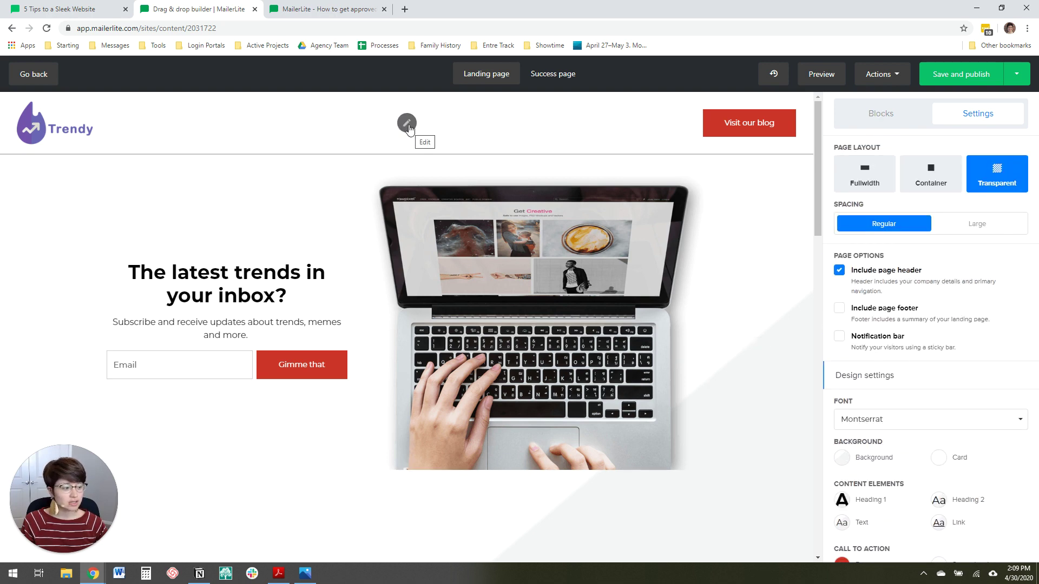
{"action": "left_click", "coordinate": [407, 123]}
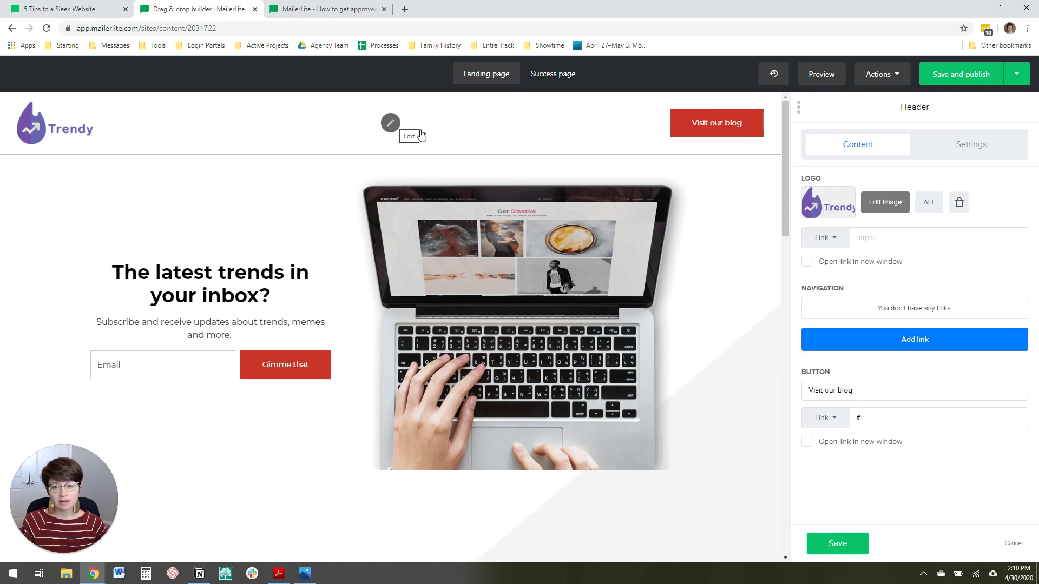
{"action": "left_click", "coordinate": [876, 203]}
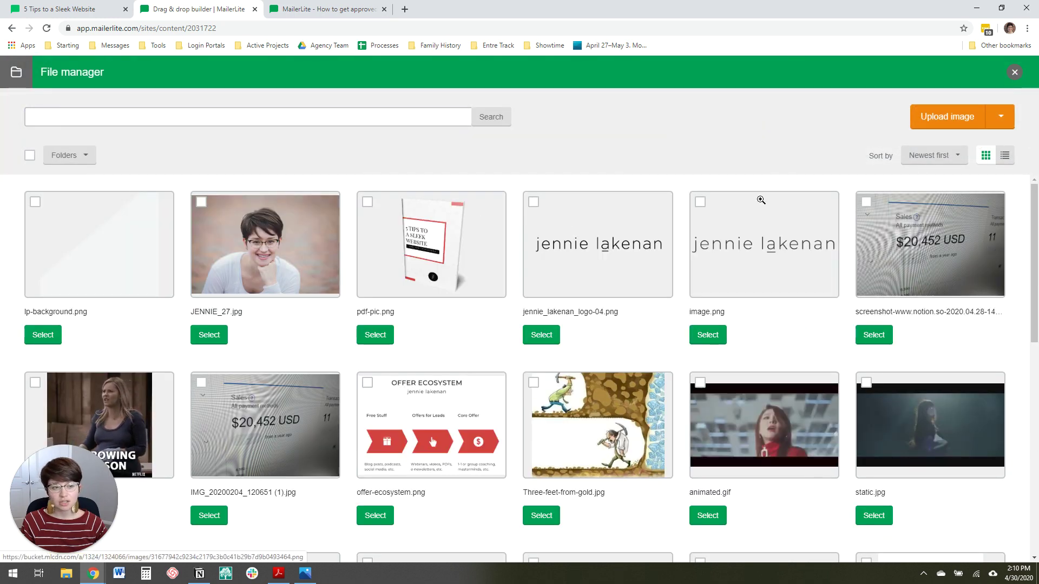
{"action": "left_click", "coordinate": [927, 123]}
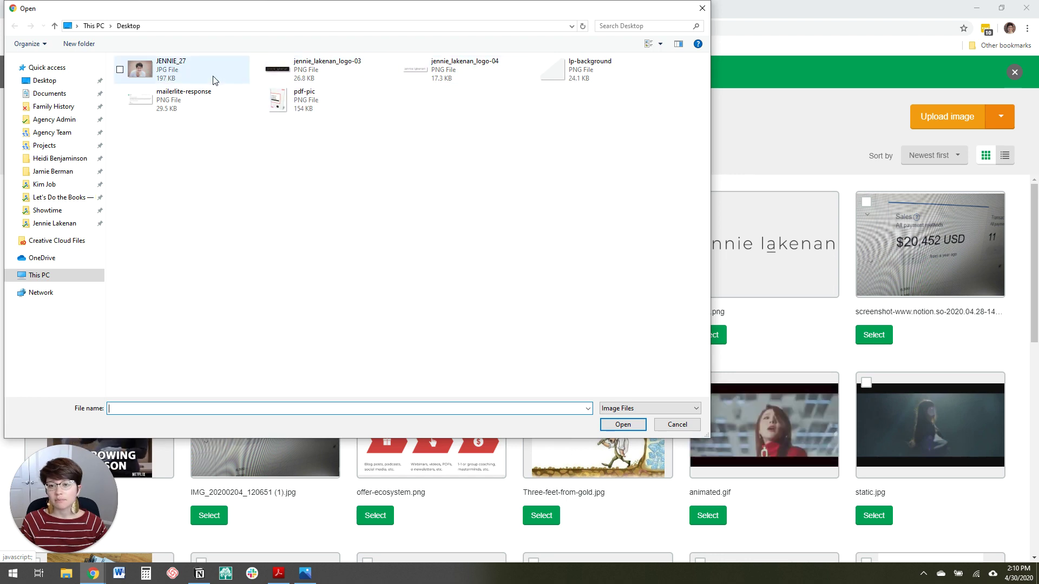
{"action": "left_click", "coordinate": [689, 428]}
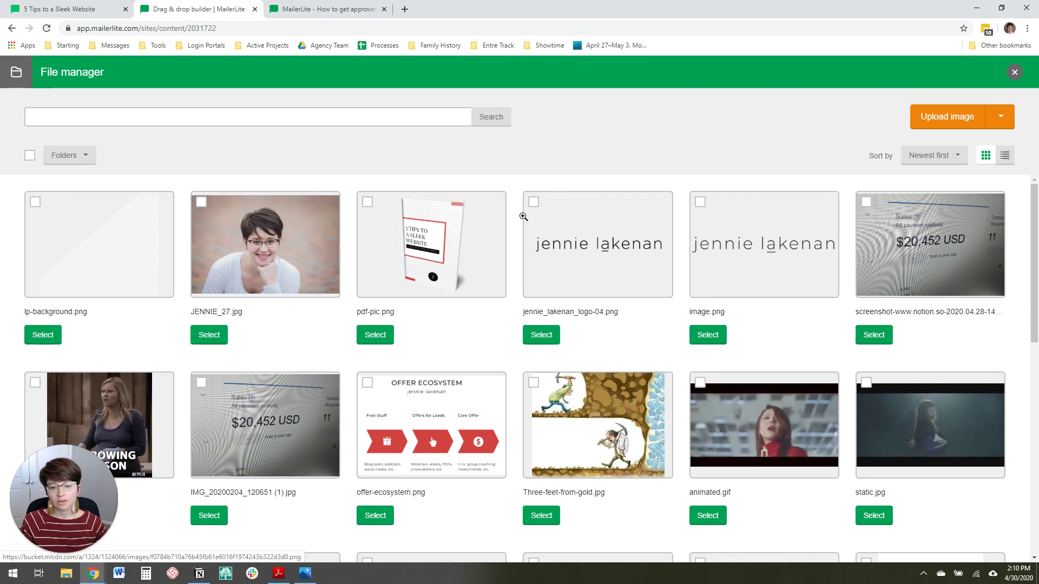
{"action": "left_click", "coordinate": [541, 334]}
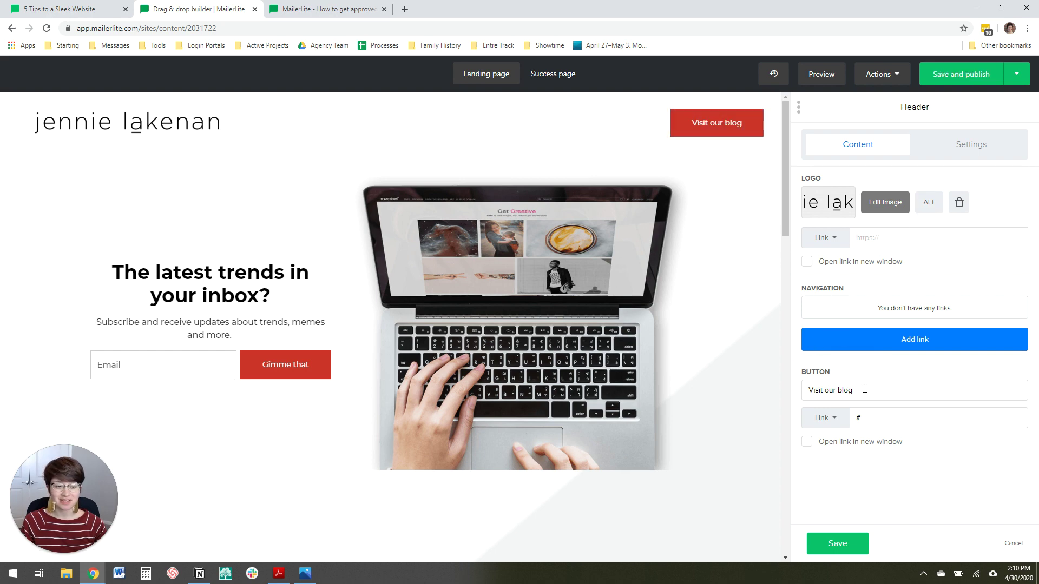
Remove the header's "Visit our blog" button by clearing its text, and save the header.
{"action": "left_click_drag", "start_coordinate": [861, 387], "coordinate": [768, 392]}
{"action": "key", "text": "BackSpace"}
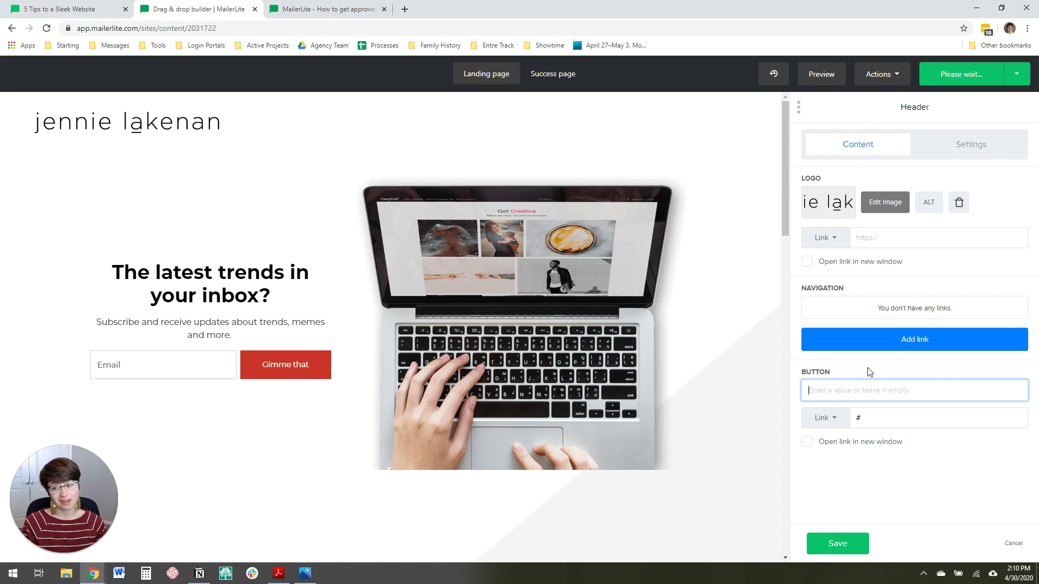
{"action": "left_click", "coordinate": [856, 547]}
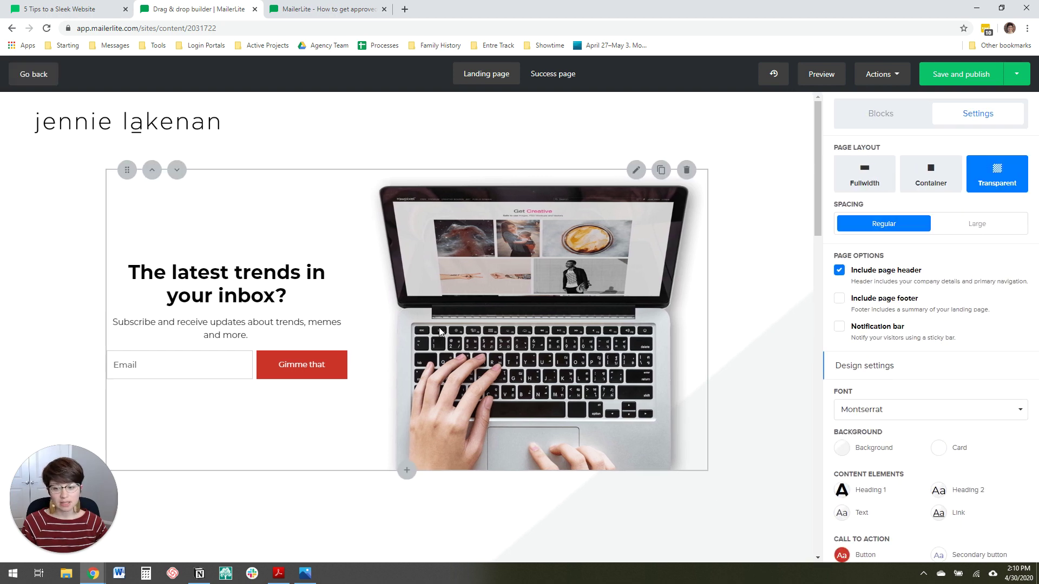
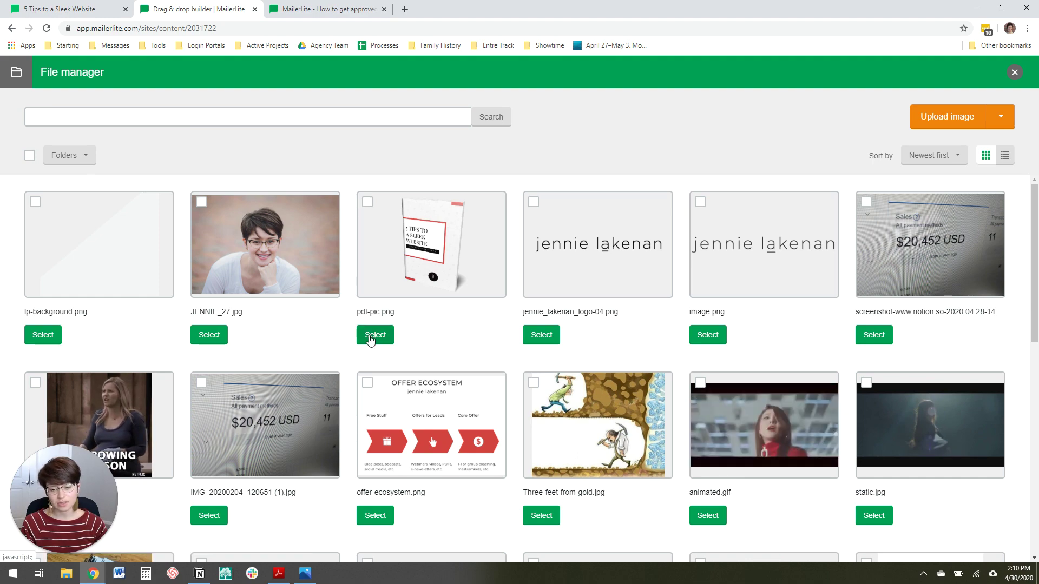
Set the signup form's image to pdf-pic.png and its Heading 1 to "Build a sleek, professional coach website", copied from the existing 5 Tips page.
{"action": "left_click", "coordinate": [372, 336]}
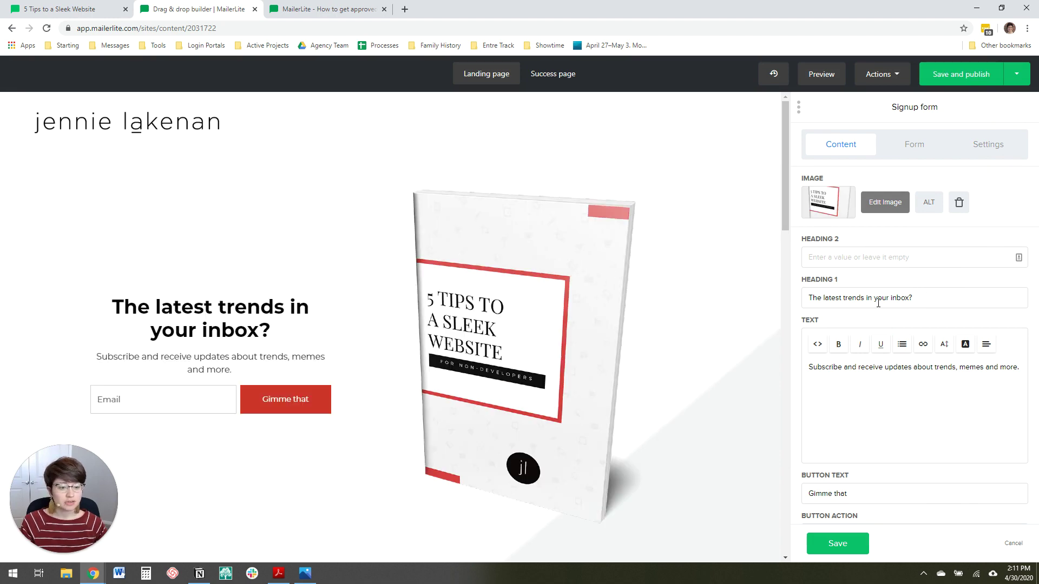
{"action": "left_click", "coordinate": [108, 9]}
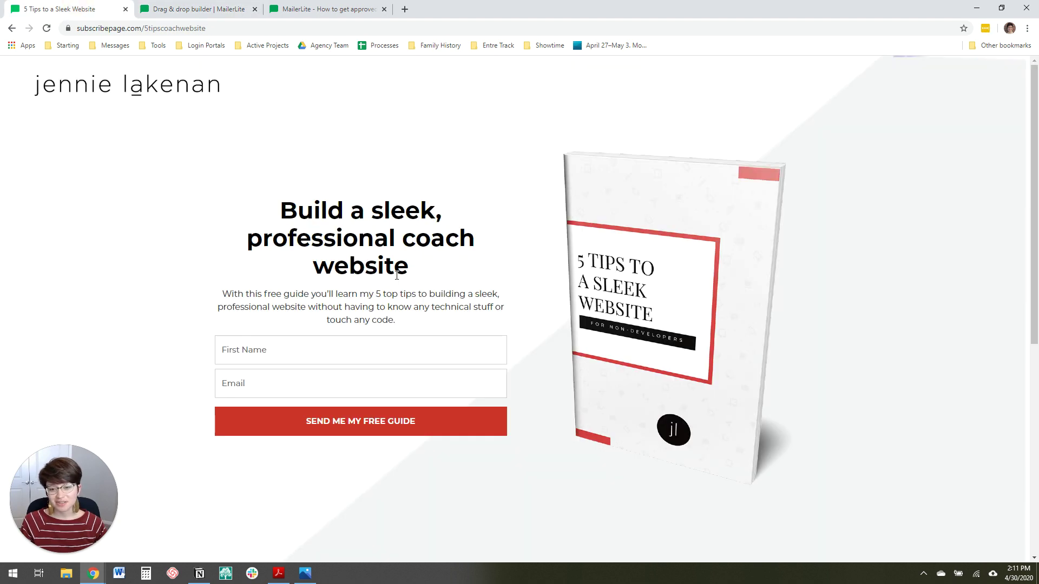
{"action": "left_click_drag", "start_coordinate": [441, 269], "coordinate": [259, 208]}
{"action": "key", "text": "ctrl+c"}
{"action": "left_click", "coordinate": [201, 9]}
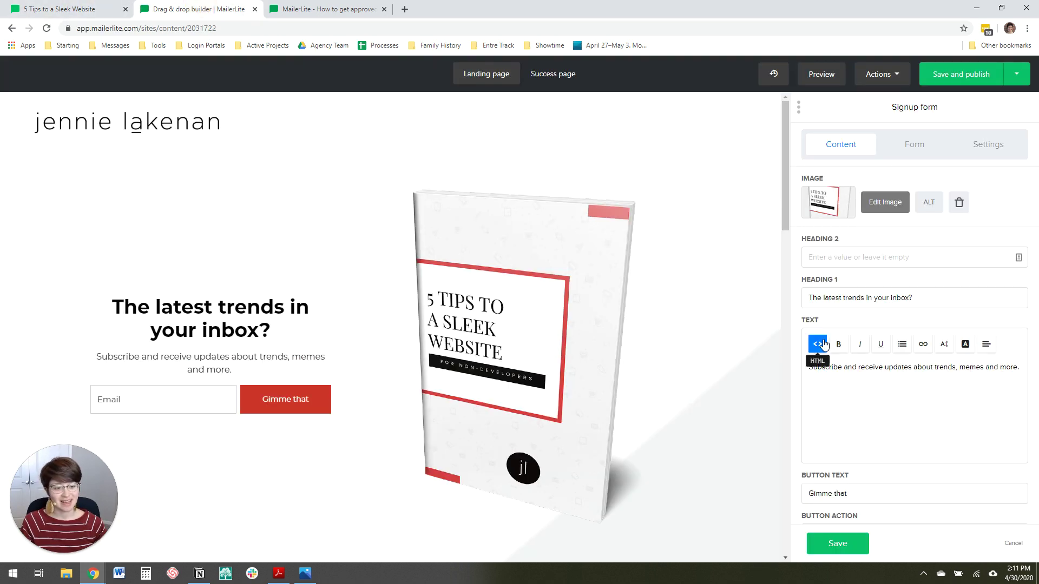
{"action": "left_click_drag", "start_coordinate": [927, 301], "coordinate": [721, 301]}
{"action": "key", "text": "ctrl+v"}
Replace the signup form's body text with the "With this free guide you'll learn my 5 top tips" paragraph copied from the existing page.
{"action": "left_click", "coordinate": [65, 9]}
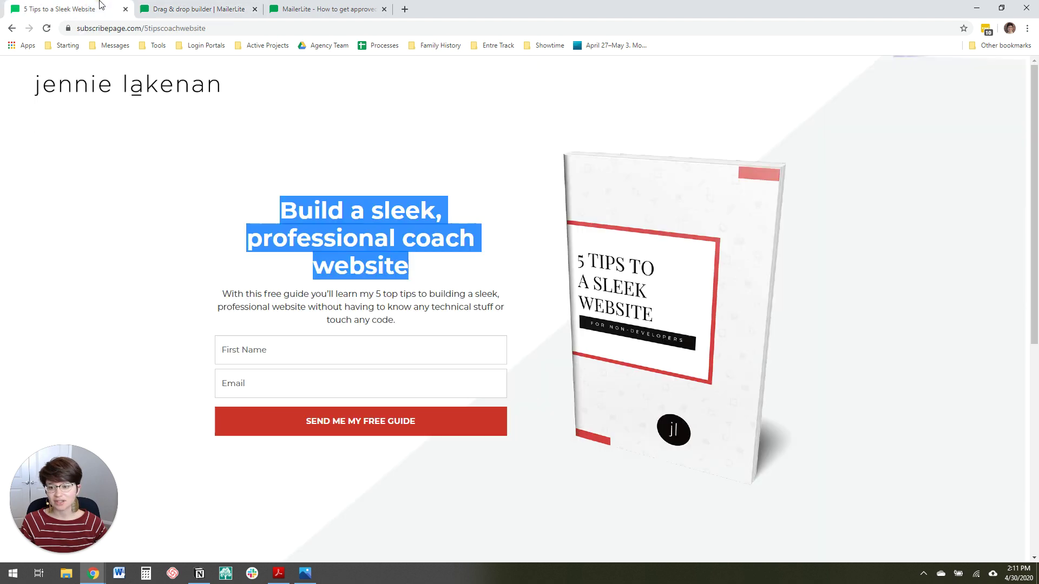
{"action": "left_click_drag", "start_coordinate": [417, 334], "coordinate": [220, 294]}
{"action": "key", "text": "ctrl+c"}
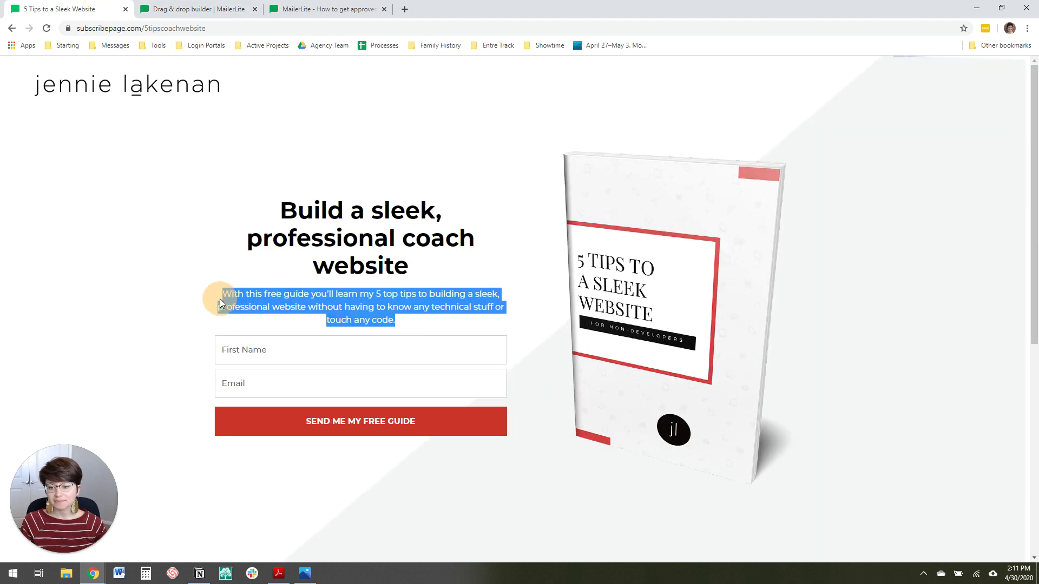
{"action": "left_click", "coordinate": [216, 8]}
{"action": "left_click_drag", "start_coordinate": [1020, 370], "coordinate": [801, 370]}
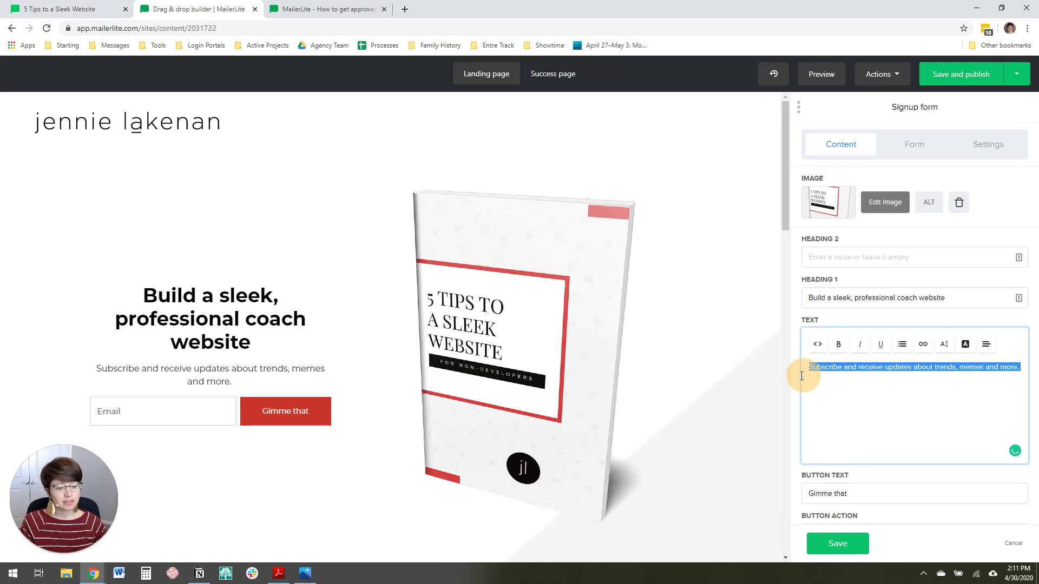
{"action": "right_click", "coordinate": [801, 370]}
{"action": "left_click", "coordinate": [869, 429]}
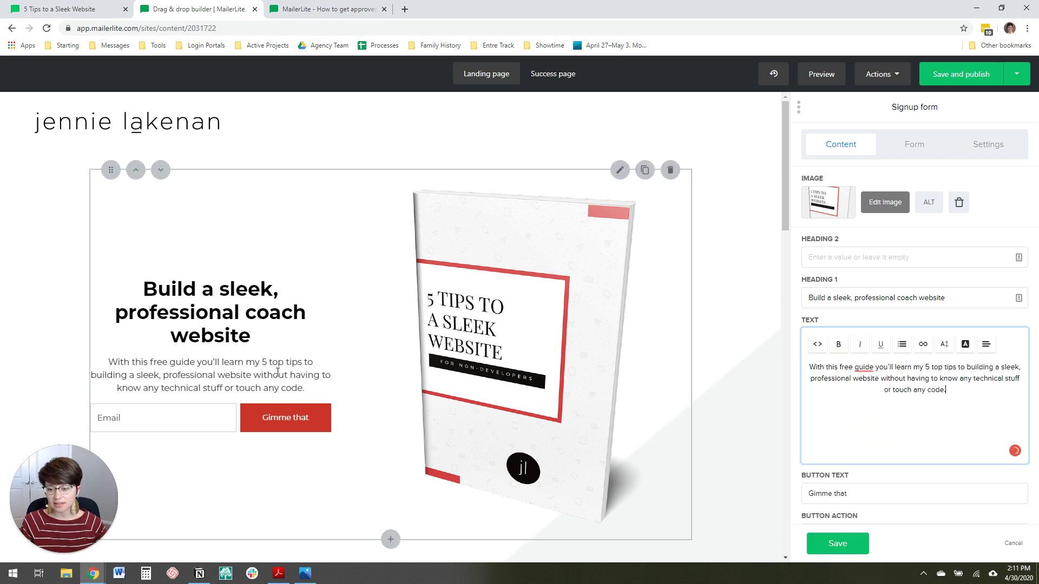
Change the signup form's button text to "DOWNLOAD GUIDE NOW".
{"action": "scroll", "coordinate": [278, 372], "scroll_direction": "down", "scroll_amount": 1}
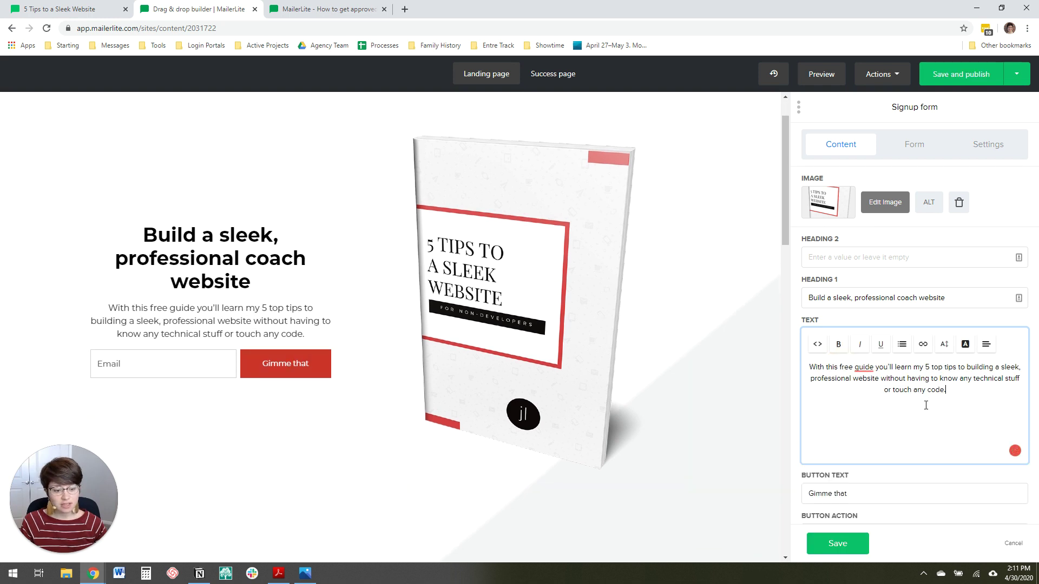
{"action": "scroll", "coordinate": [925, 405], "scroll_direction": "down", "scroll_amount": 1}
{"action": "left_click_drag", "start_coordinate": [865, 465], "coordinate": [768, 467]}
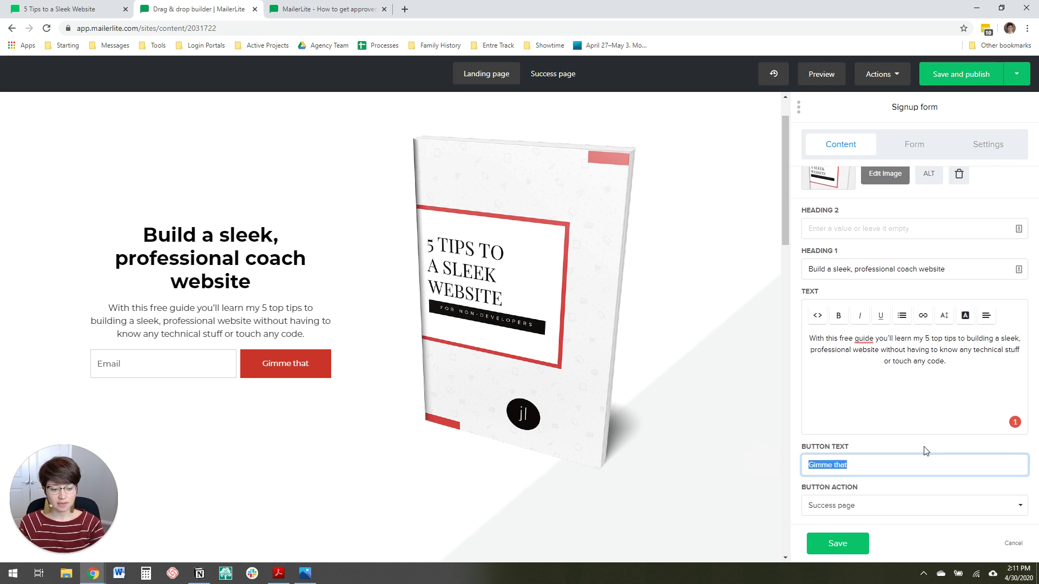
{"action": "type", "text": "DOWNLOAD GUIDE"}
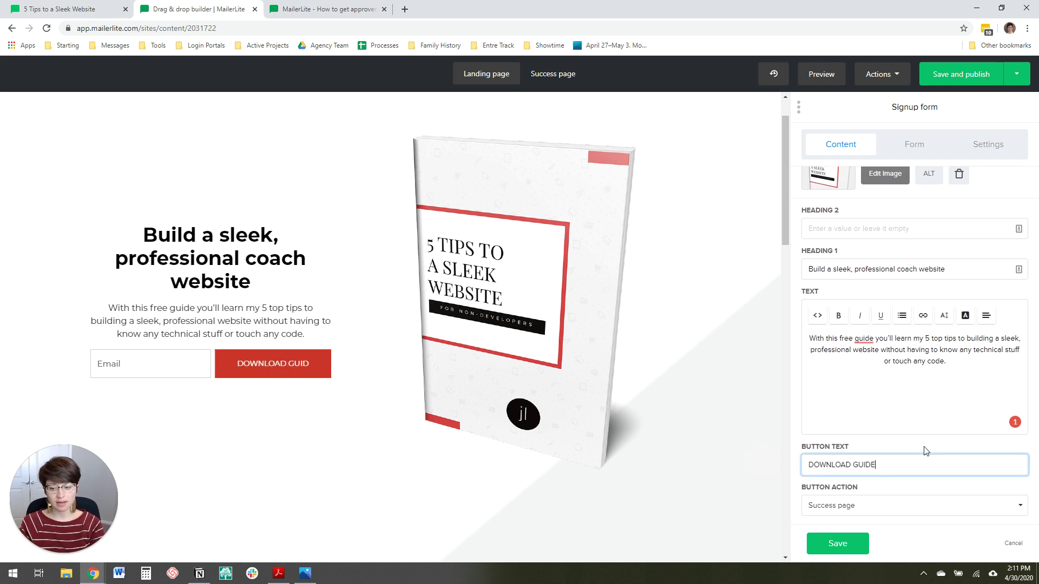
{"action": "type", "text": " NOW"}
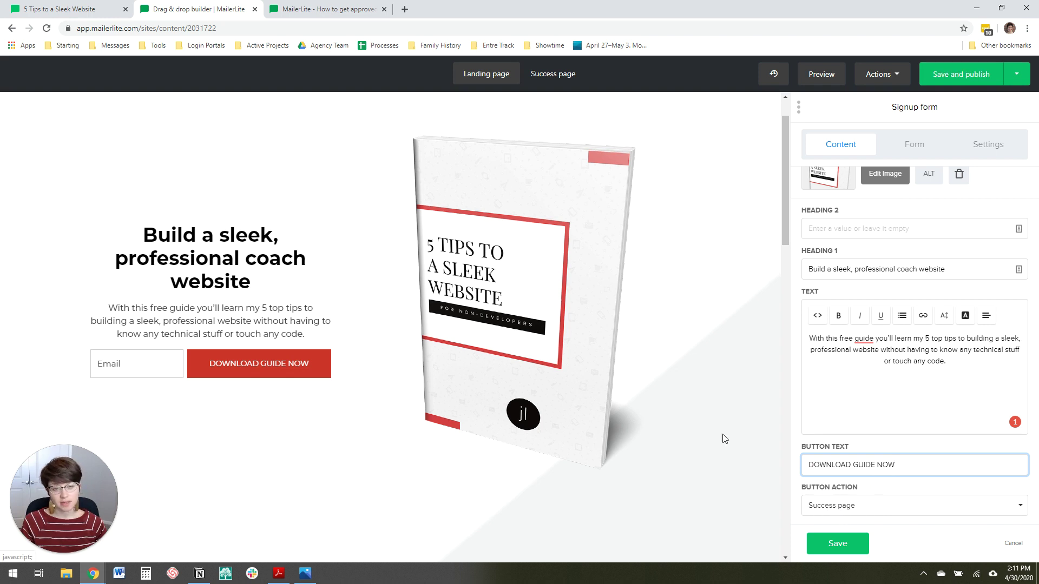
Add a required Name field with the placeholder "First Name" to the signup form and place it above Email.
{"action": "scroll", "coordinate": [920, 324], "scroll_direction": "up", "scroll_amount": 1}
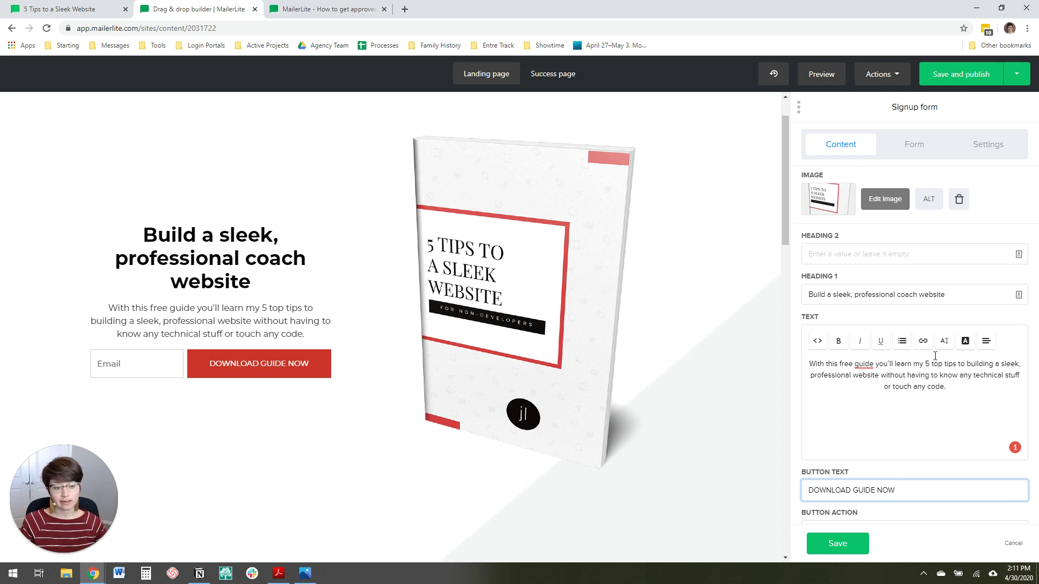
{"action": "left_click", "coordinate": [914, 145]}
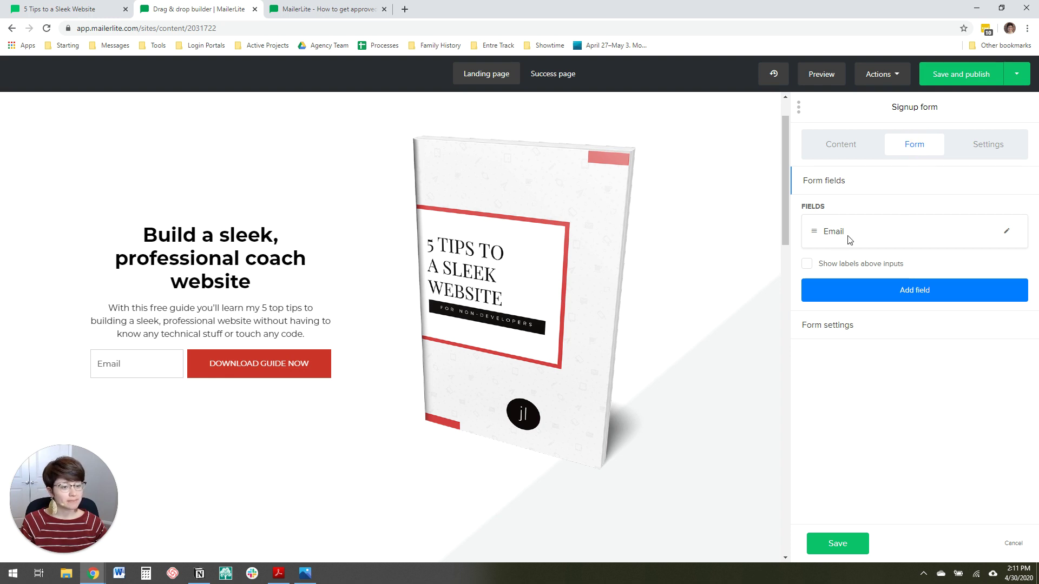
{"action": "left_click", "coordinate": [887, 292]}
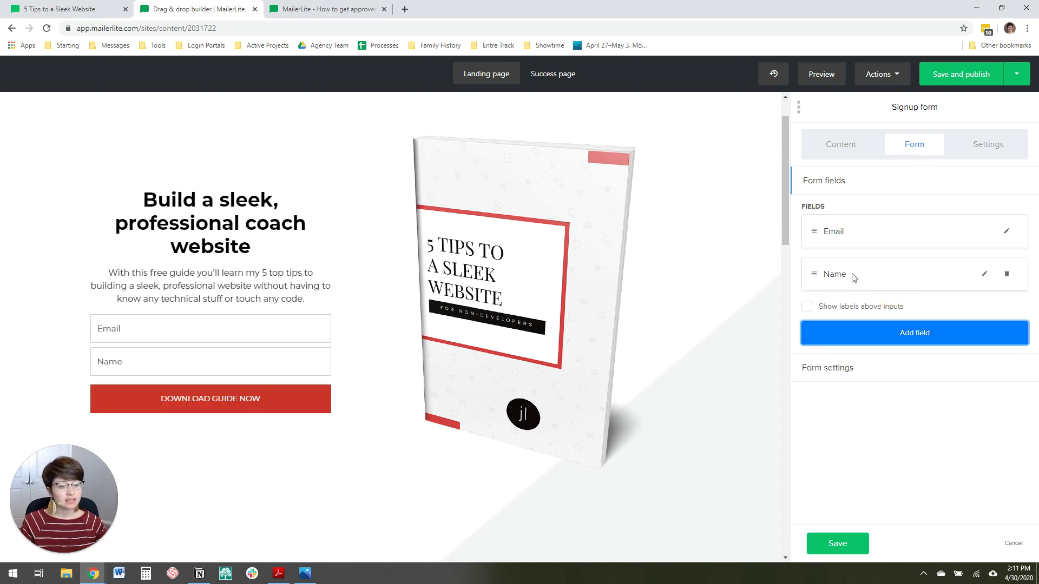
{"action": "left_click", "coordinate": [984, 274]}
{"action": "left_click", "coordinate": [822, 333]}
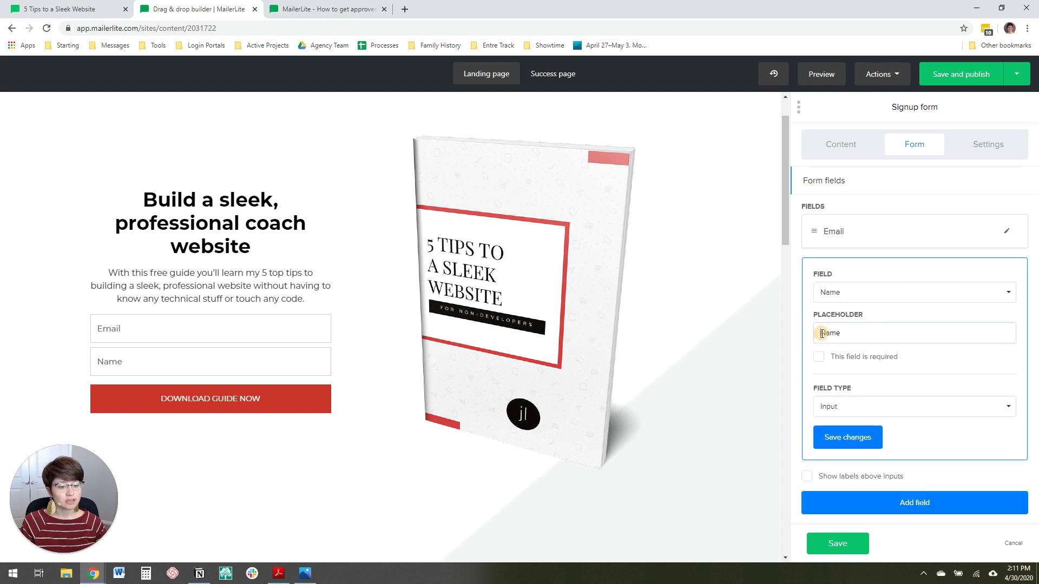
{"action": "type", "text": "irst"}
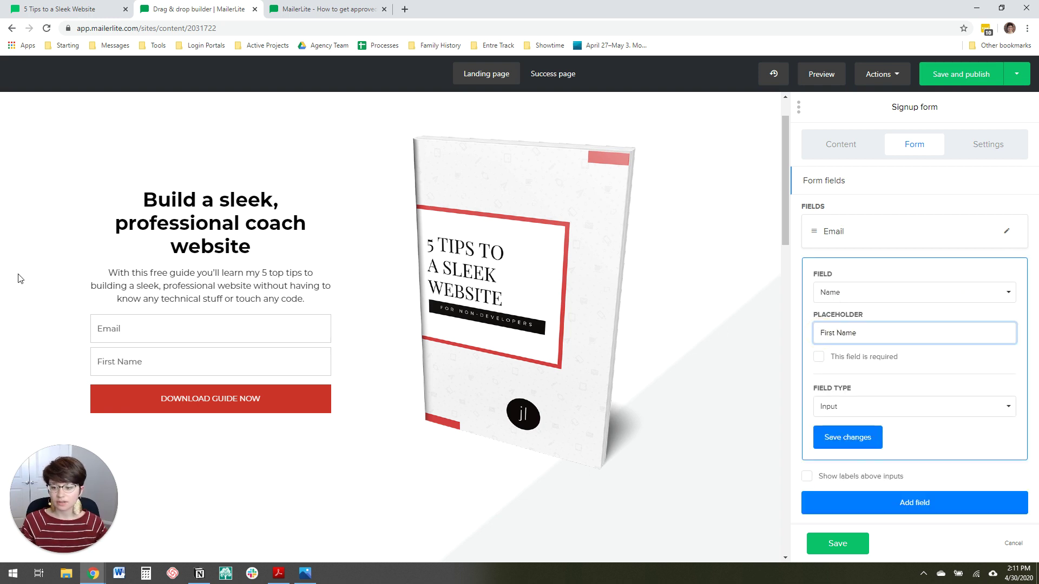
{"action": "left_click", "coordinate": [820, 358]}
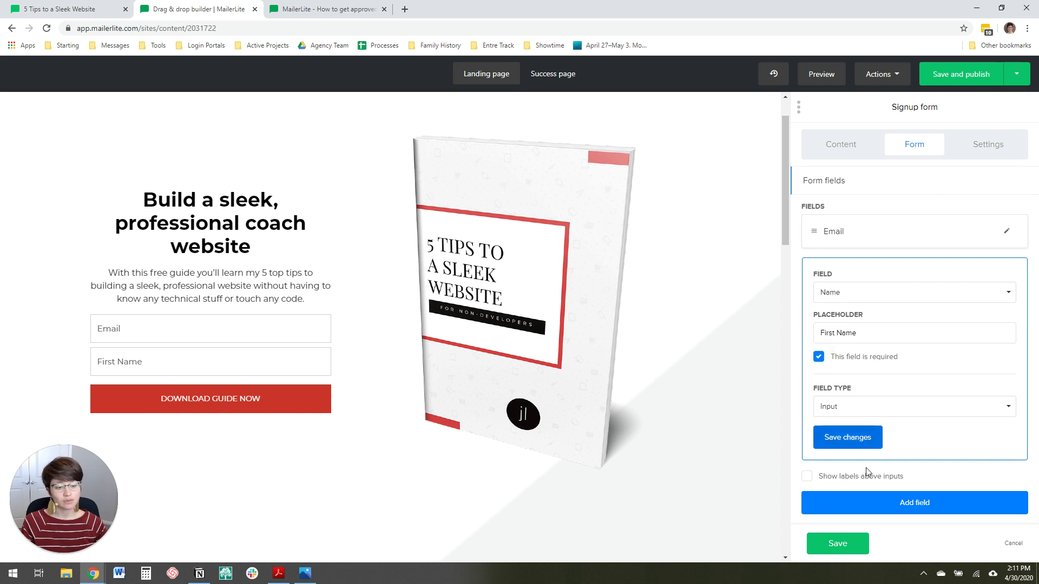
{"action": "left_click", "coordinate": [867, 441]}
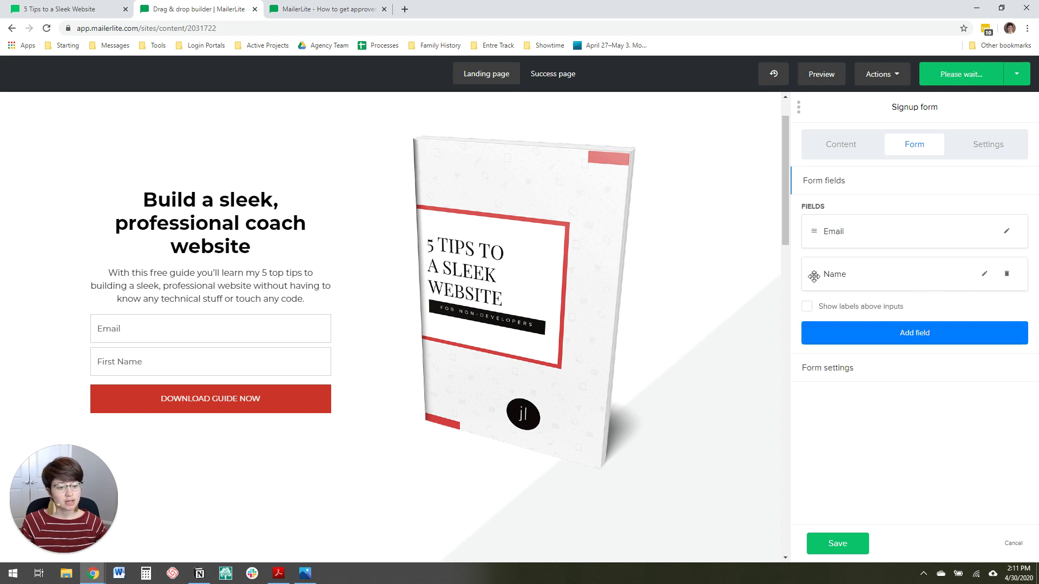
{"action": "left_click_drag", "start_coordinate": [815, 274], "coordinate": [814, 231]}
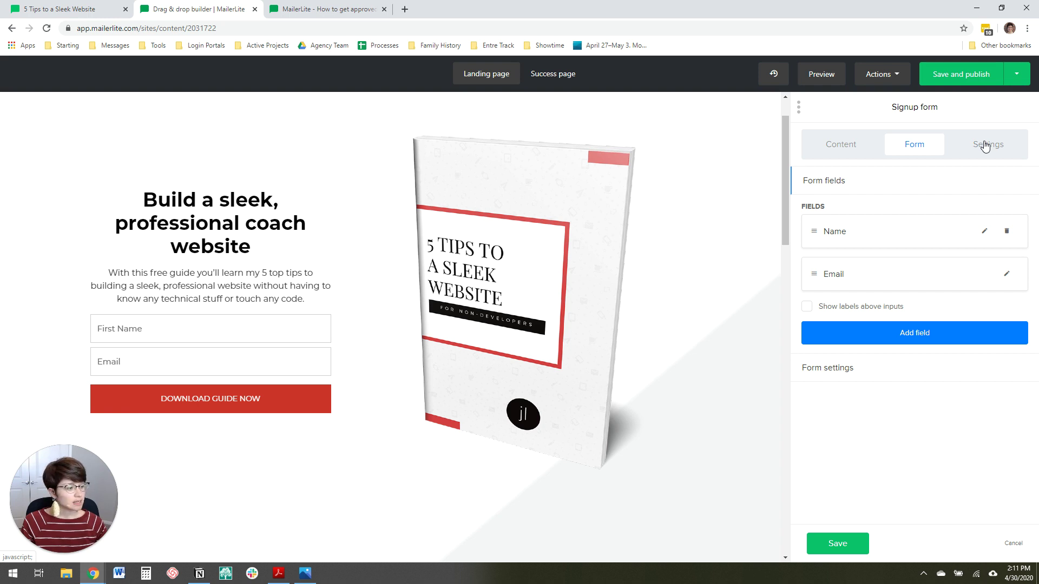
Set the signup form's block ratio to Equal and save the block.
{"action": "left_click", "coordinate": [985, 146]}
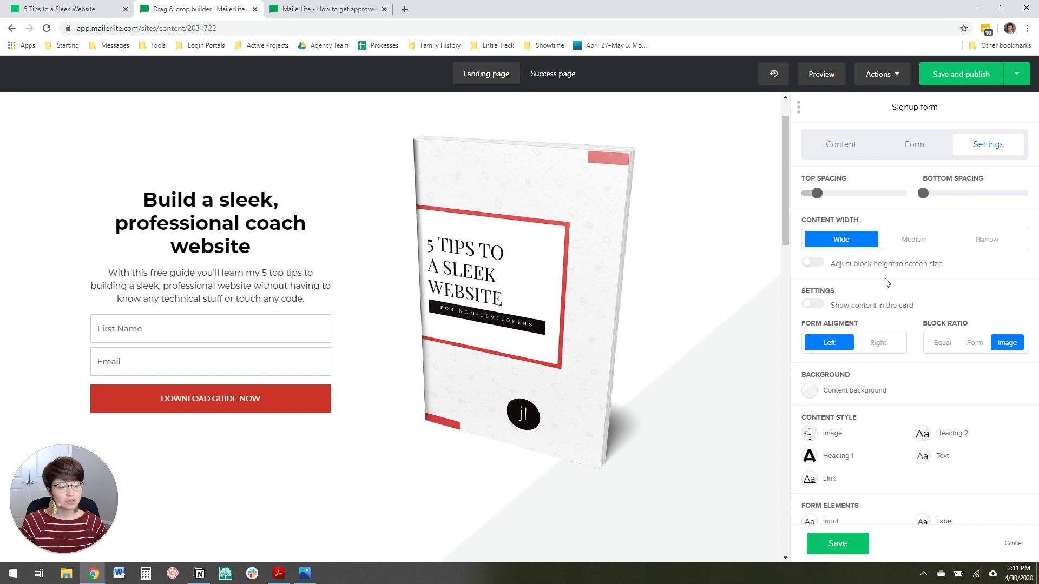
{"action": "left_click", "coordinate": [943, 342]}
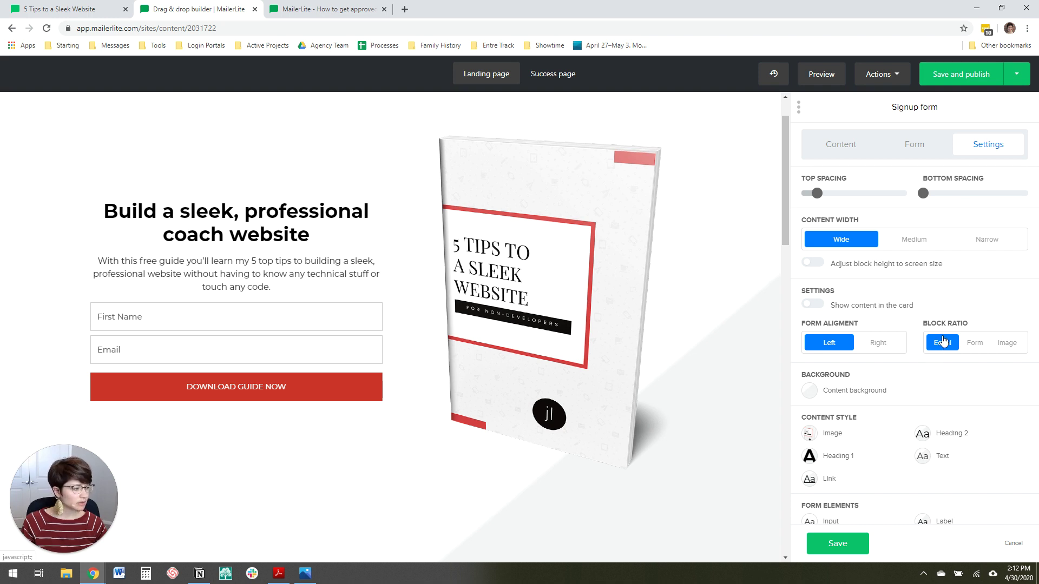
{"action": "left_click", "coordinate": [838, 543]}
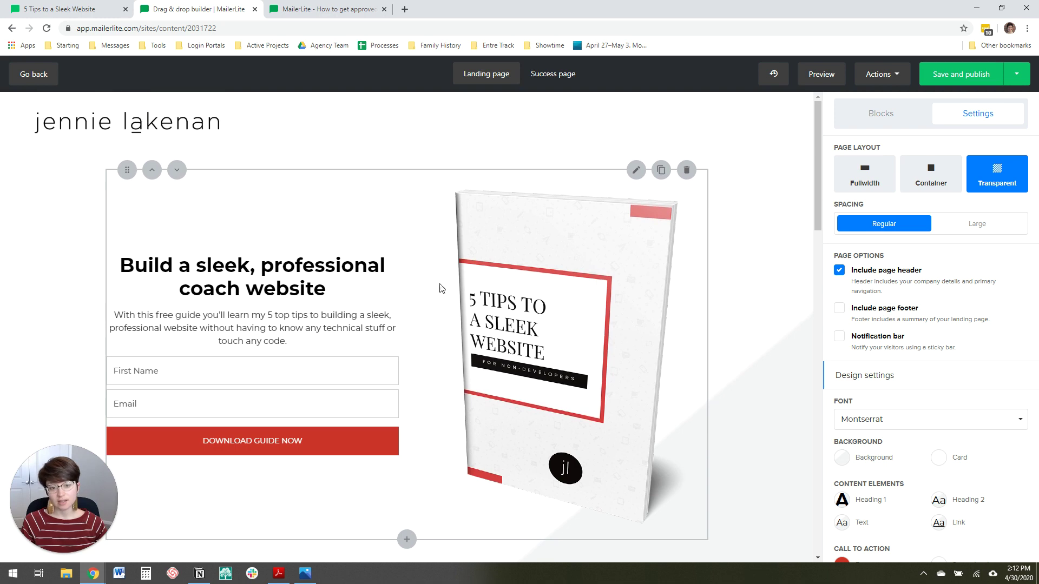
{"action": "scroll", "coordinate": [567, 246], "scroll_direction": "up", "scroll_amount": 1}
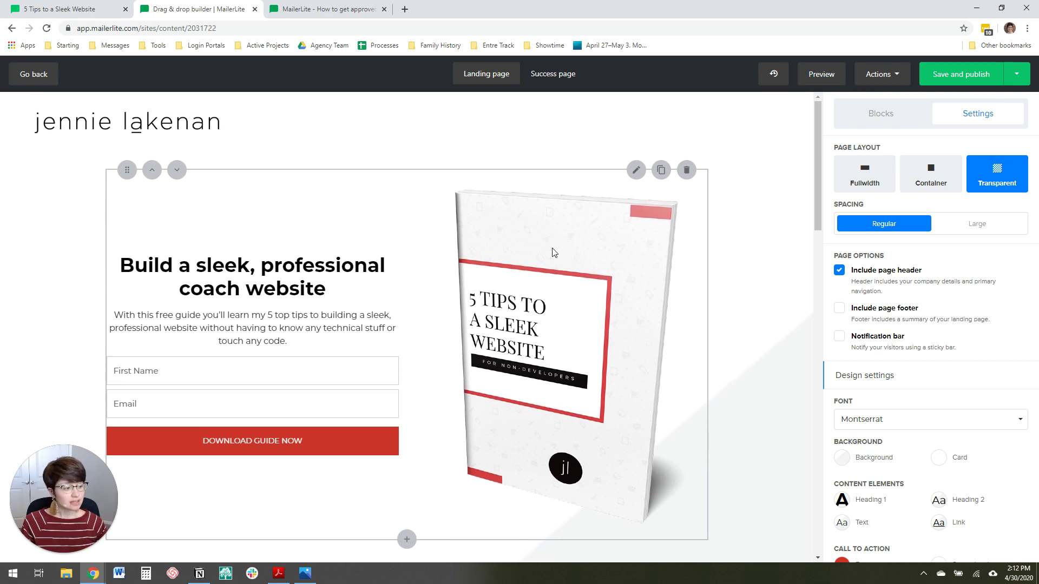
{"action": "scroll", "coordinate": [554, 252], "scroll_direction": "down", "scroll_amount": 8}
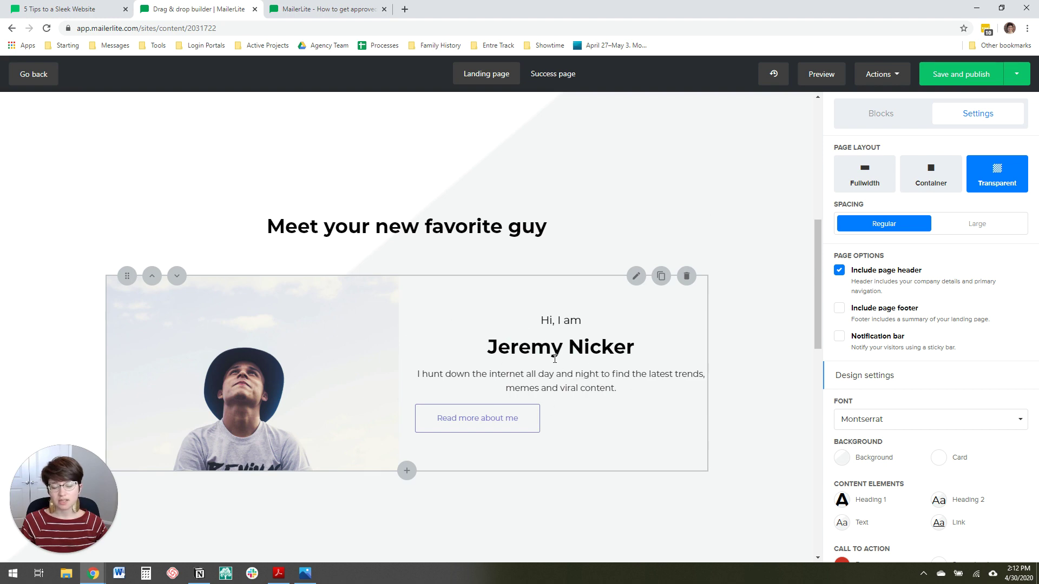
{"action": "scroll", "coordinate": [550, 363], "scroll_direction": "up", "scroll_amount": 7}
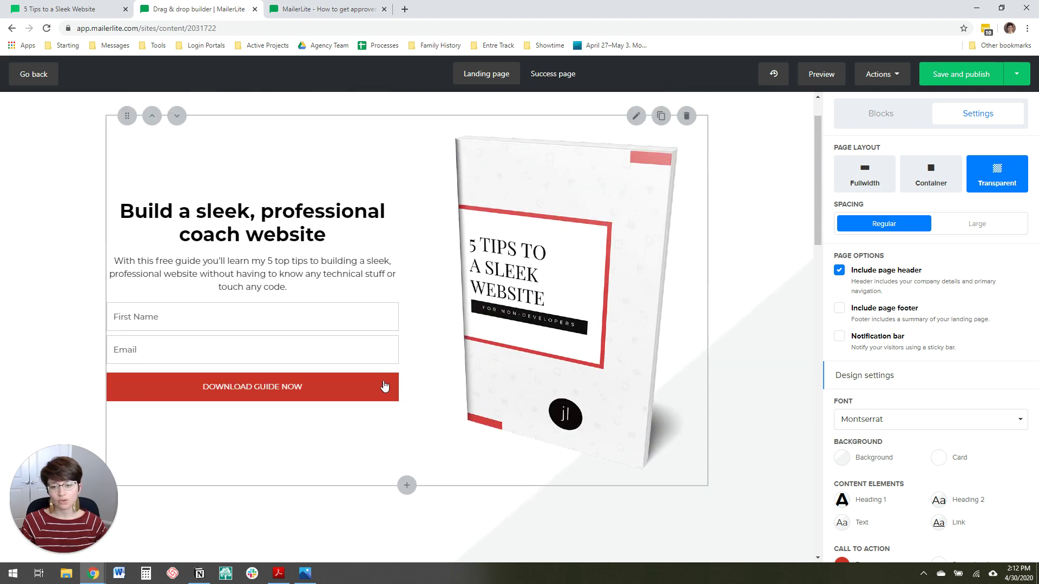
{"action": "scroll", "coordinate": [384, 386], "scroll_direction": "down", "scroll_amount": 8}
{"action": "scroll", "coordinate": [533, 308], "scroll_direction": "up", "scroll_amount": 9}
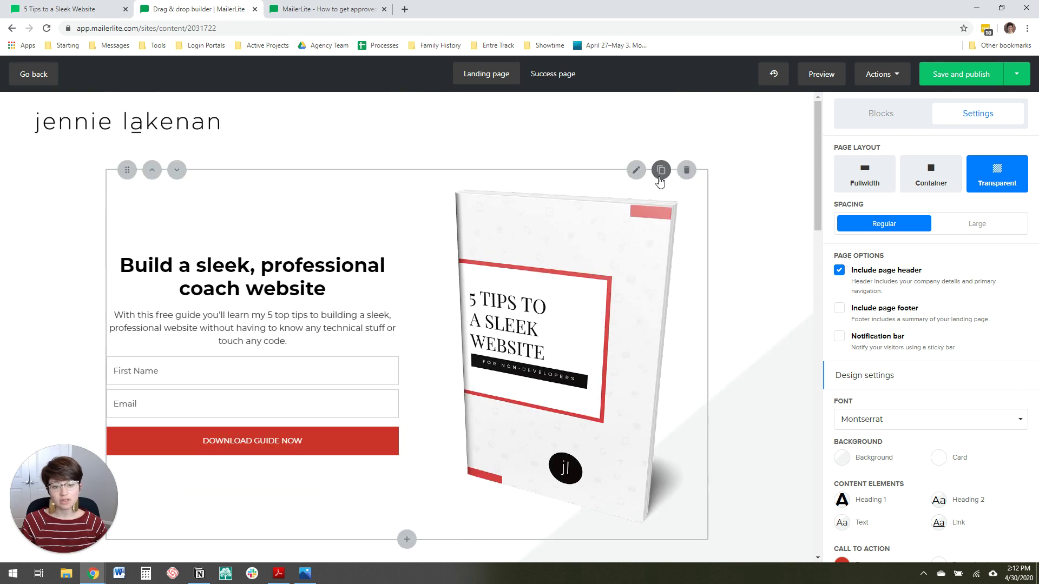
Duplicate the signup form block and move the "Meet your new favorite guy" heading above the copy.
{"action": "left_click", "coordinate": [661, 170]}
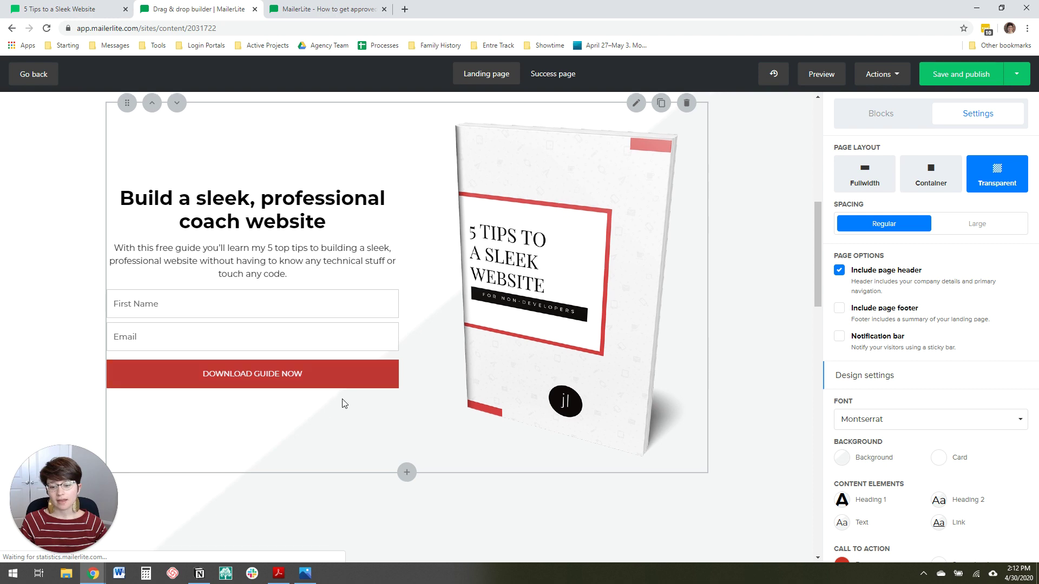
{"action": "scroll", "coordinate": [343, 400], "scroll_direction": "down", "scroll_amount": 3}
{"action": "mouse_move", "coordinate": [332, 456]}
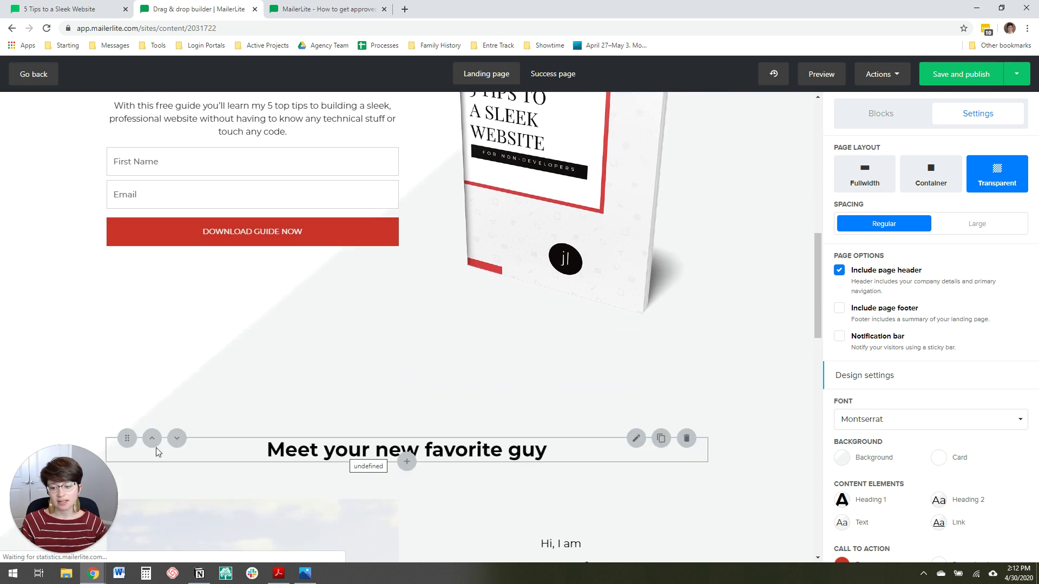
{"action": "left_click_drag", "start_coordinate": [151, 438], "coordinate": [151, 264]}
Delete the template's leftover introduction block below the duplicated form, the "Top #3 new trends" heading and its three-card block.
{"action": "scroll", "coordinate": [392, 294], "scroll_direction": "down", "scroll_amount": 8}
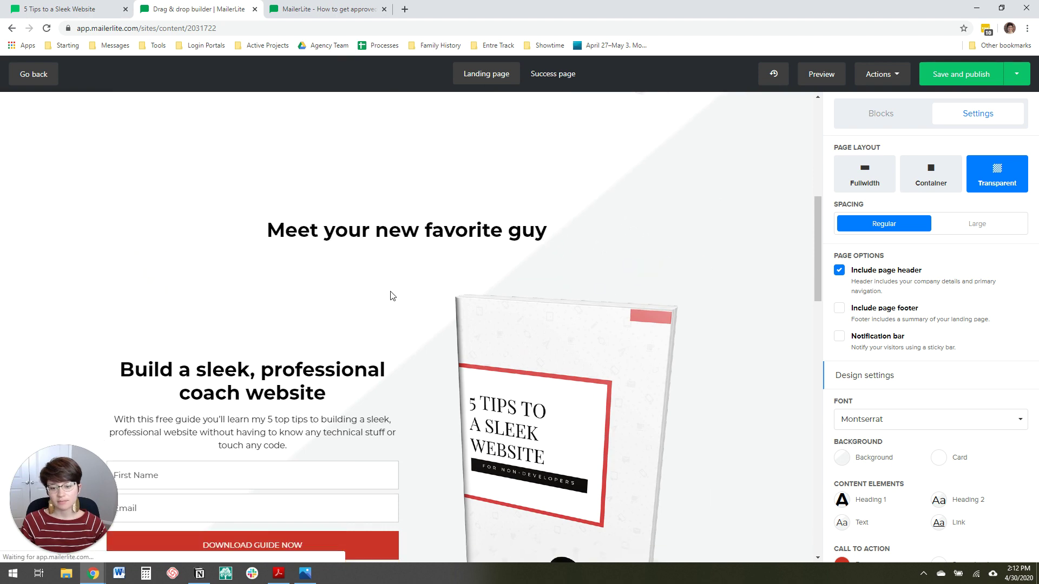
{"action": "left_click", "coordinate": [685, 200]}
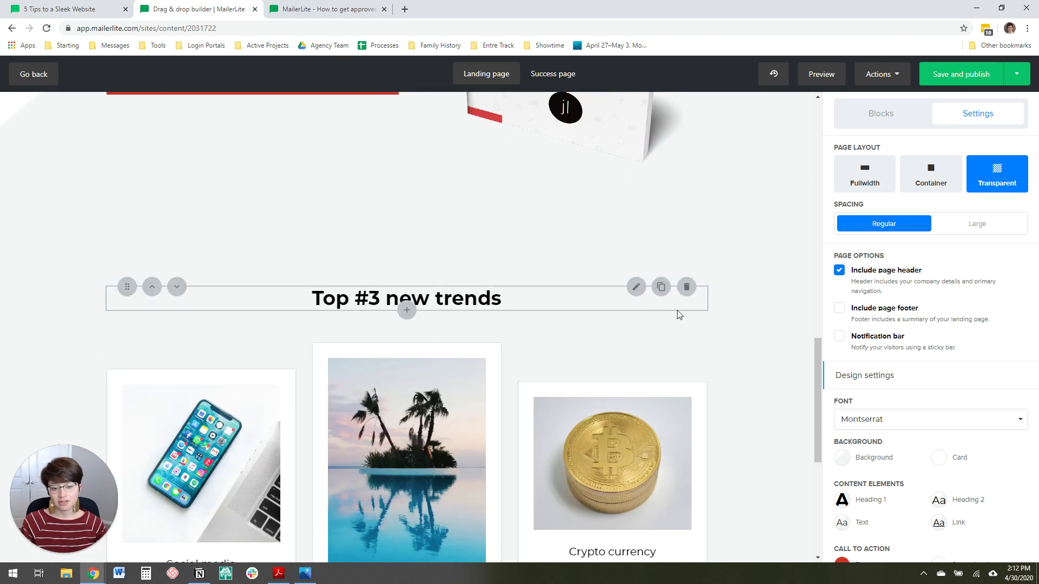
{"action": "scroll", "coordinate": [649, 315], "scroll_direction": "down", "scroll_amount": 5}
{"action": "scroll", "coordinate": [679, 317], "scroll_direction": "up", "scroll_amount": 5}
{"action": "left_click", "coordinate": [686, 286]}
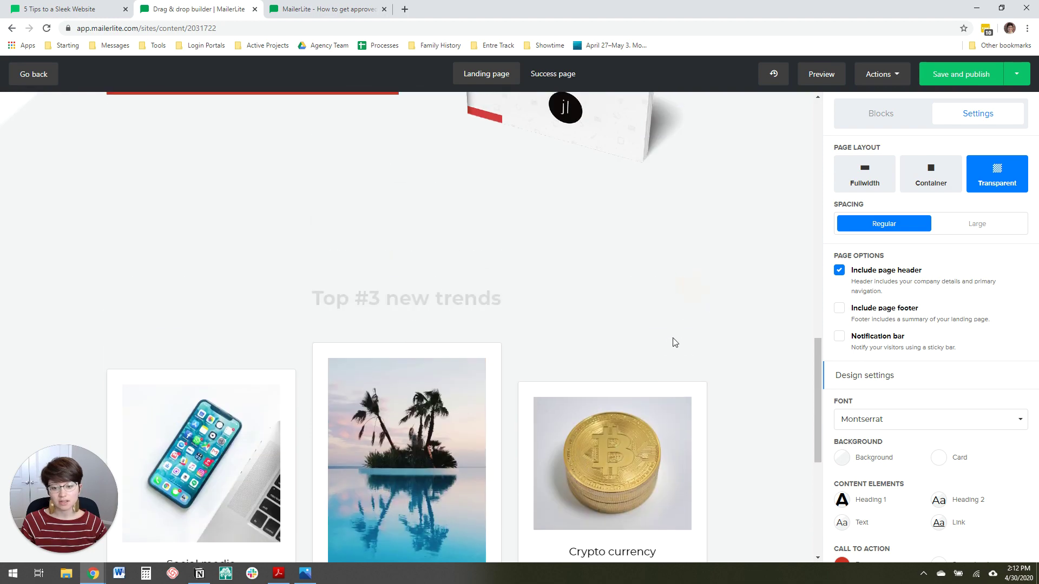
{"action": "left_click", "coordinate": [687, 197]}
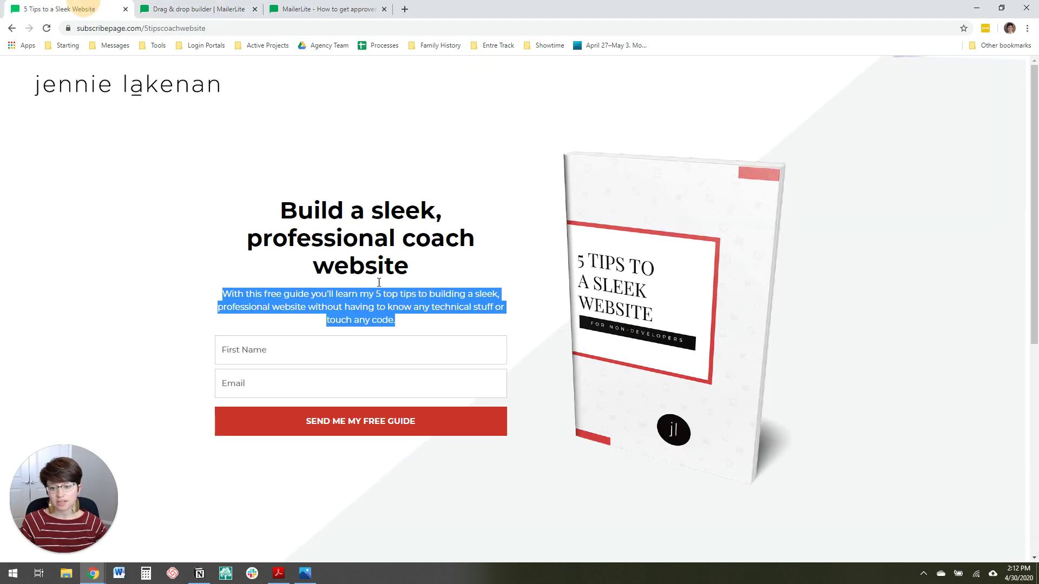
Replace the "Meet your new favorite guy" heading with "Meet your website consultant" copied from the existing page.
{"action": "scroll", "coordinate": [445, 292], "scroll_direction": "down", "scroll_amount": 6}
{"action": "scroll", "coordinate": [527, 349], "scroll_direction": "up", "scroll_amount": 7}
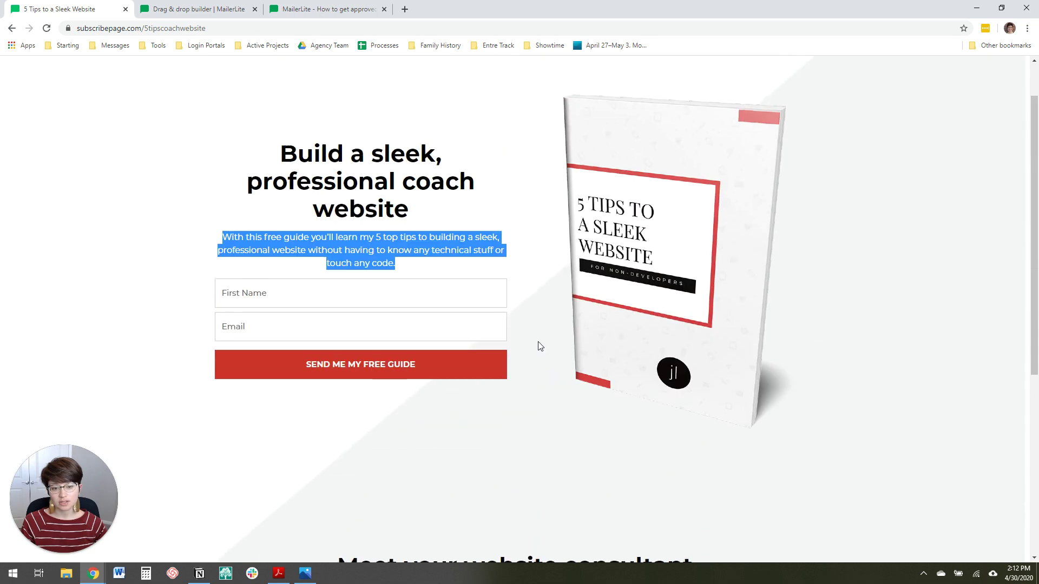
{"action": "left_click", "coordinate": [216, 9]}
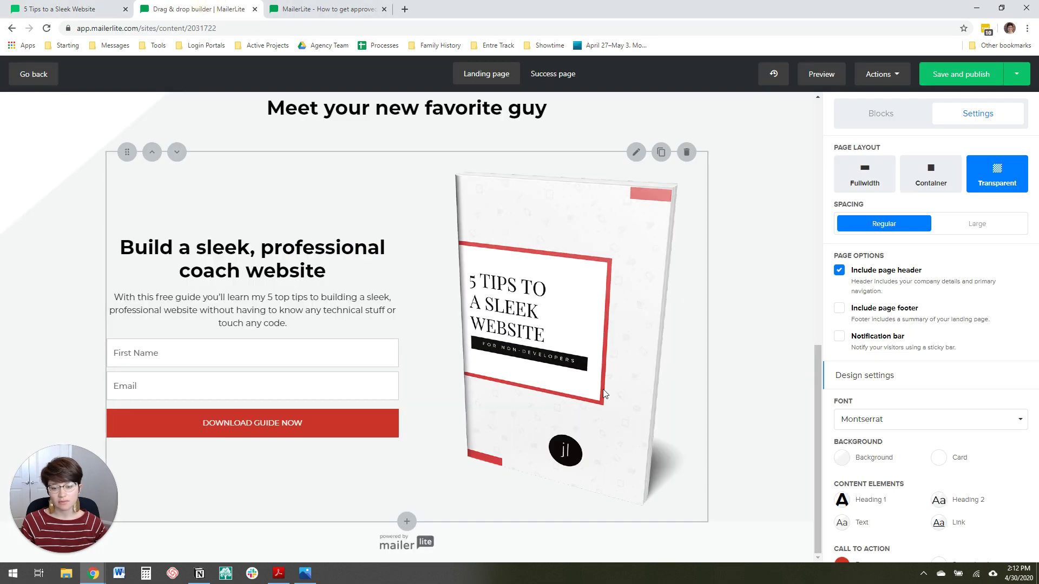
{"action": "scroll", "coordinate": [469, 348], "scroll_direction": "up", "scroll_amount": 10}
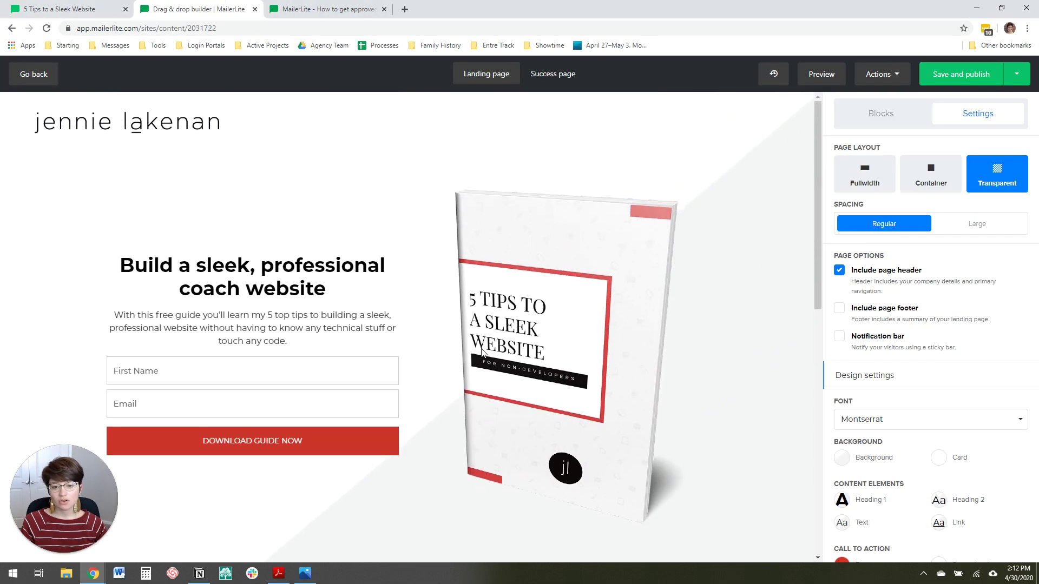
{"action": "scroll", "coordinate": [502, 320], "scroll_direction": "down", "scroll_amount": 4}
{"action": "scroll", "coordinate": [502, 319], "scroll_direction": "down", "scroll_amount": 4}
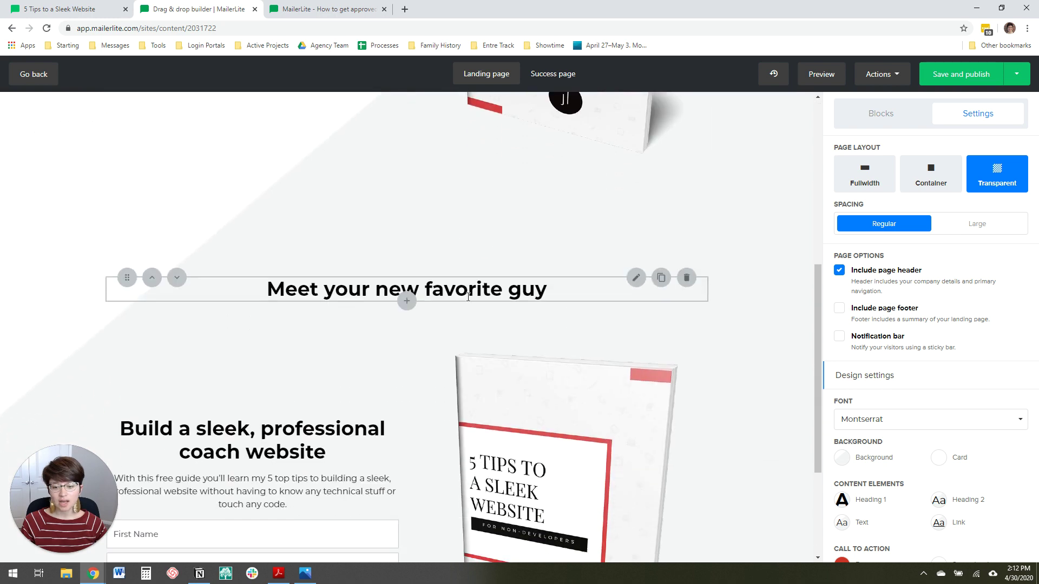
{"action": "left_click", "coordinate": [436, 278]}
{"action": "left_click", "coordinate": [107, 6]}
{"action": "scroll", "coordinate": [473, 311], "scroll_direction": "down", "scroll_amount": 7}
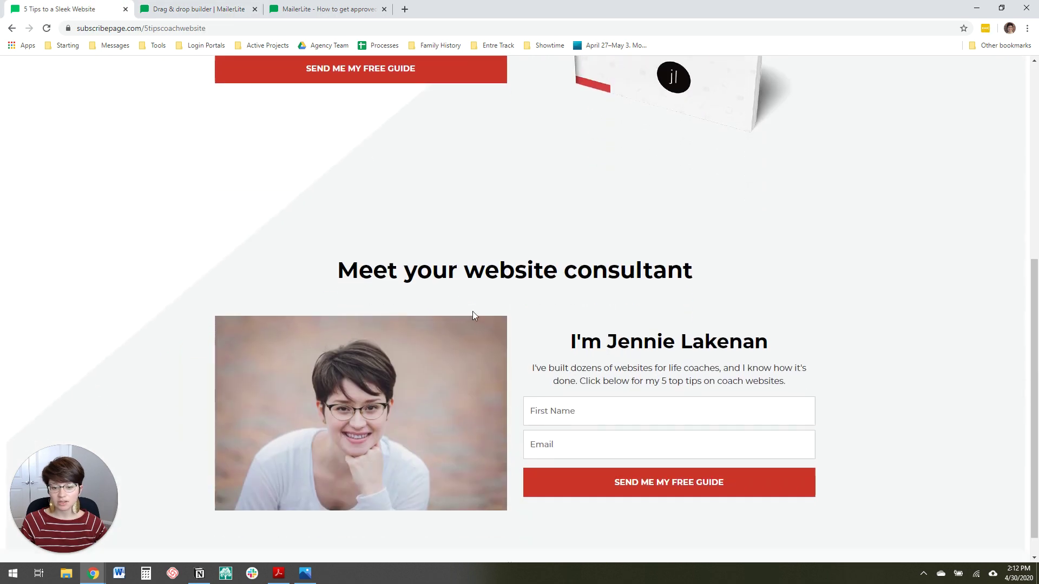
{"action": "triple_click", "coordinate": [494, 243]}
{"action": "key", "text": "ctrl+c"}
{"action": "left_click", "coordinate": [253, 4]}
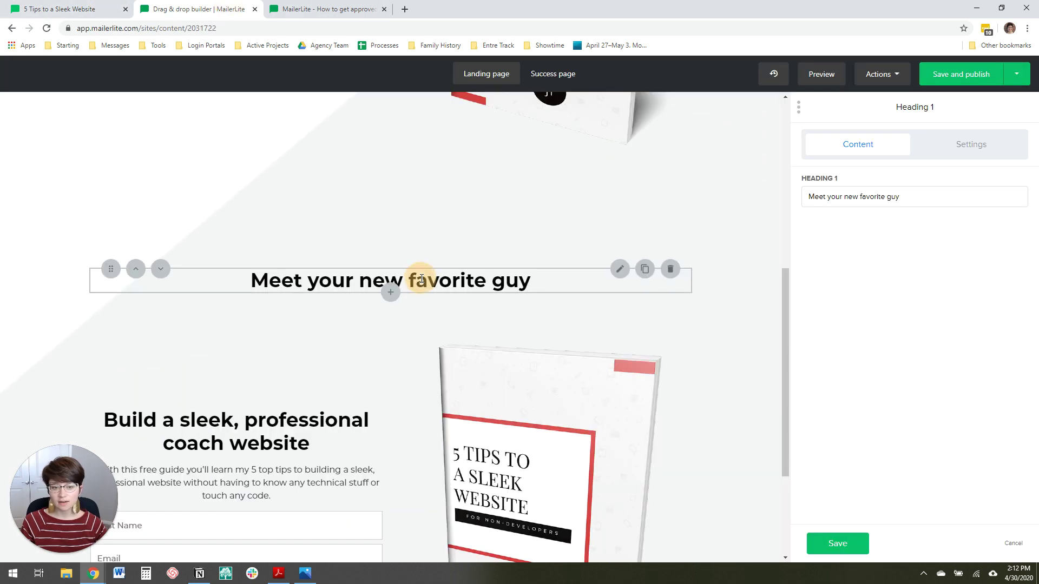
{"action": "triple_click", "coordinate": [847, 195]}
{"action": "key", "text": "ctrl+v"}
Replace the duplicated signup form's book image with the portrait photo from the file manager.
{"action": "scroll", "coordinate": [424, 364], "scroll_direction": "down", "scroll_amount": 2}
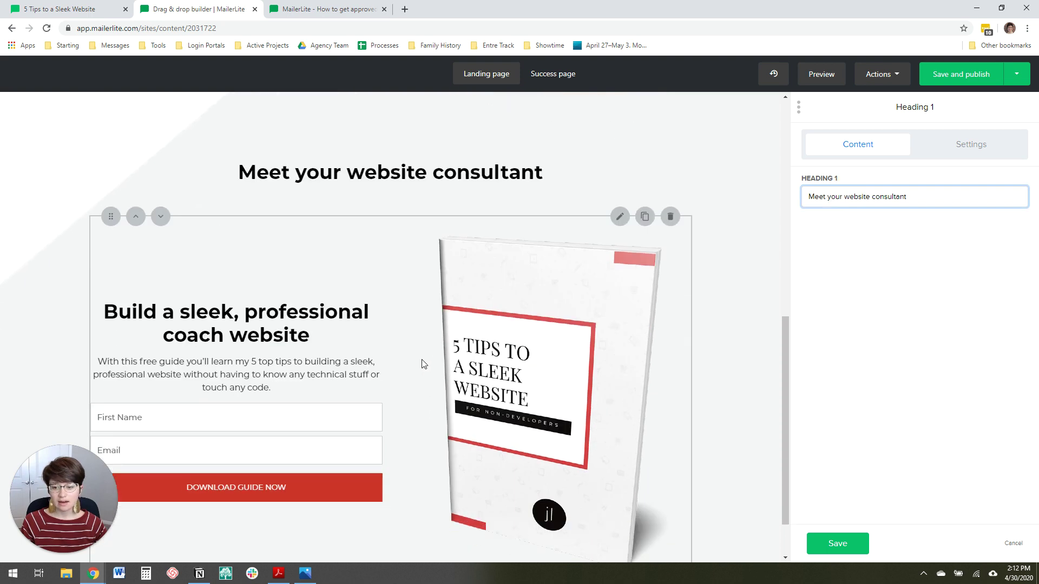
{"action": "left_click", "coordinate": [394, 302]}
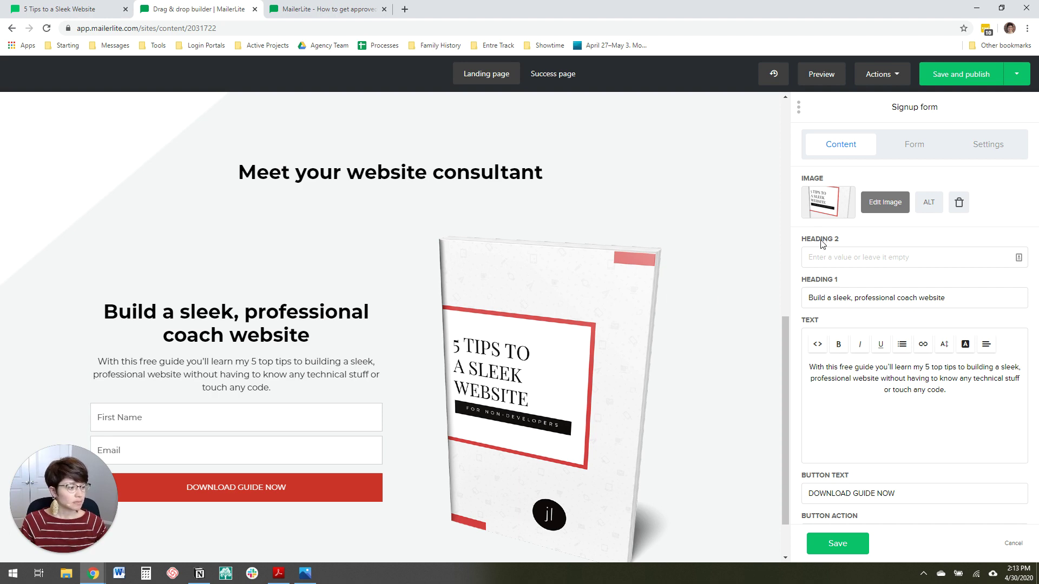
{"action": "left_click", "coordinate": [810, 208]}
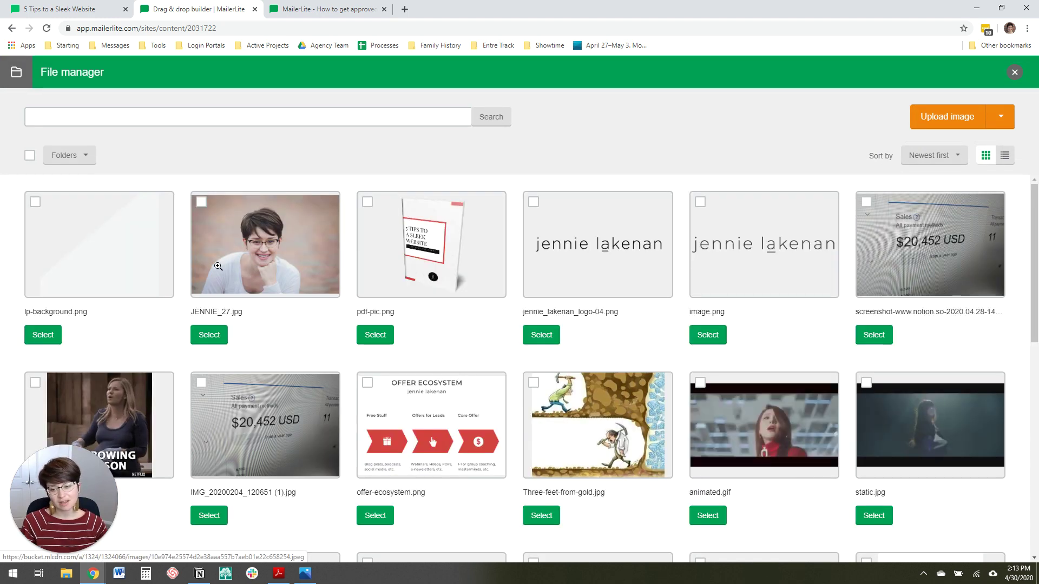
{"action": "left_click", "coordinate": [216, 332]}
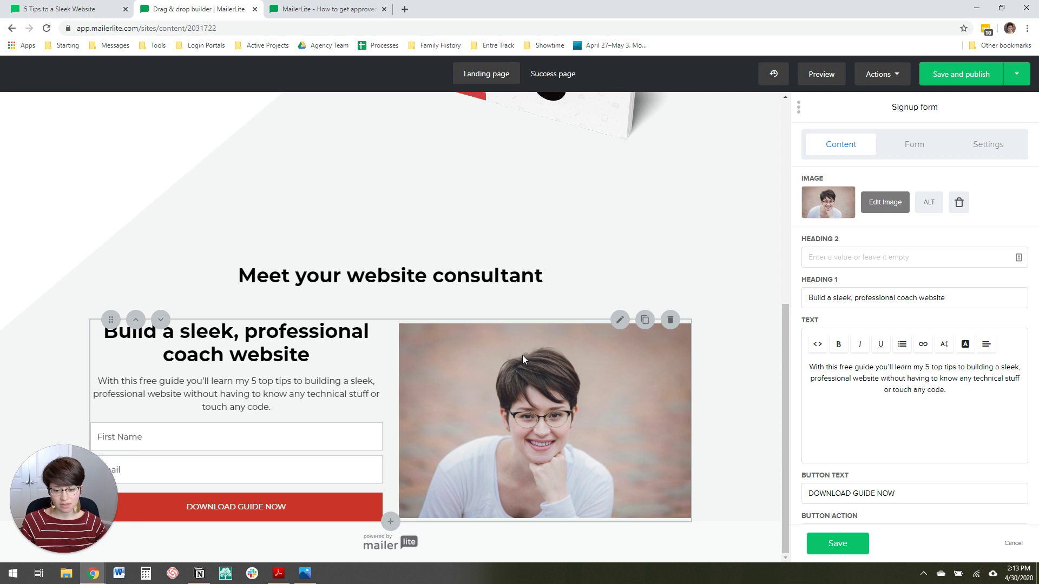
Replace the duplicated form's Heading 1 with the "I'm" plus owner's name heading copied from the existing page.
{"action": "scroll", "coordinate": [952, 493], "scroll_direction": "down", "scroll_amount": 1}
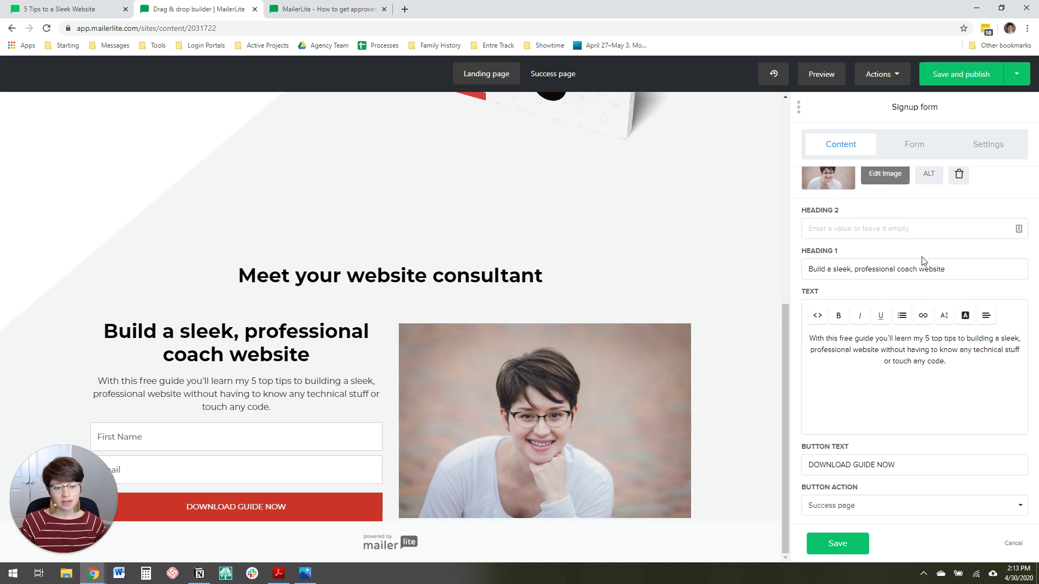
{"action": "key", "text": "ctrl+shift+Tab"}
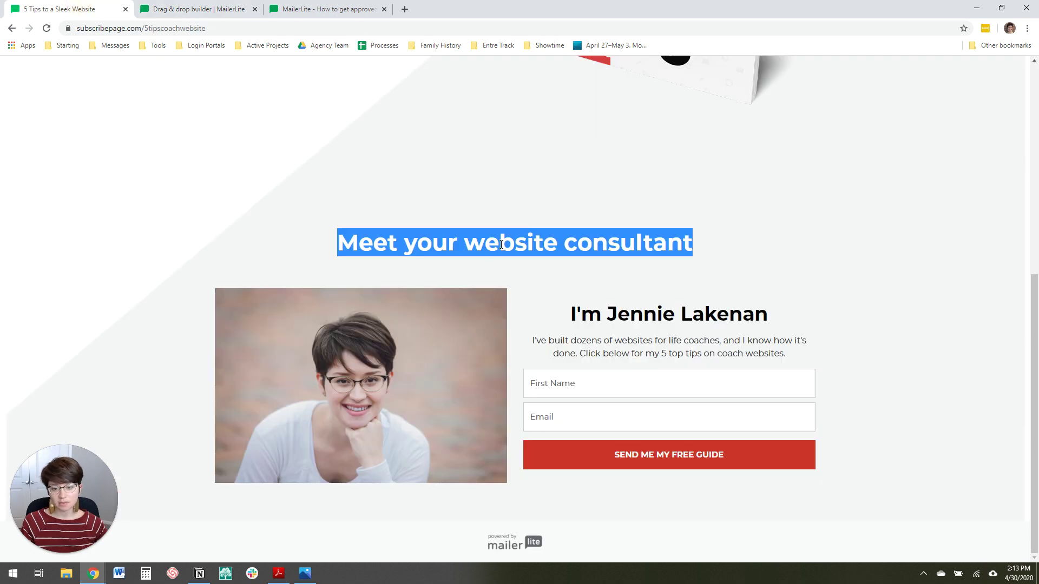
{"action": "left_click", "coordinate": [660, 317]}
{"action": "left_click_drag", "start_coordinate": [799, 311], "coordinate": [568, 314]}
{"action": "key", "text": "ctrl+c"}
{"action": "left_click", "coordinate": [215, 5]}
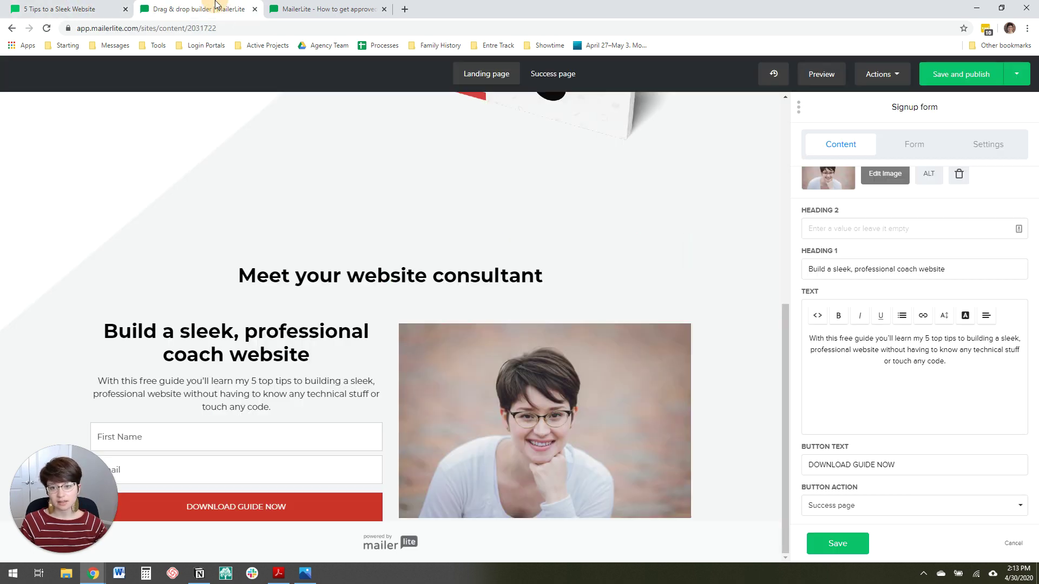
{"action": "left_click_drag", "start_coordinate": [922, 275], "coordinate": [763, 277]}
{"action": "key", "text": "ctrl+v"}
Replace the duplicated form's body text with the "I've built dozens of websites for life coaches" paragraph copied from the existing page.
{"action": "left_click", "coordinate": [82, 5]}
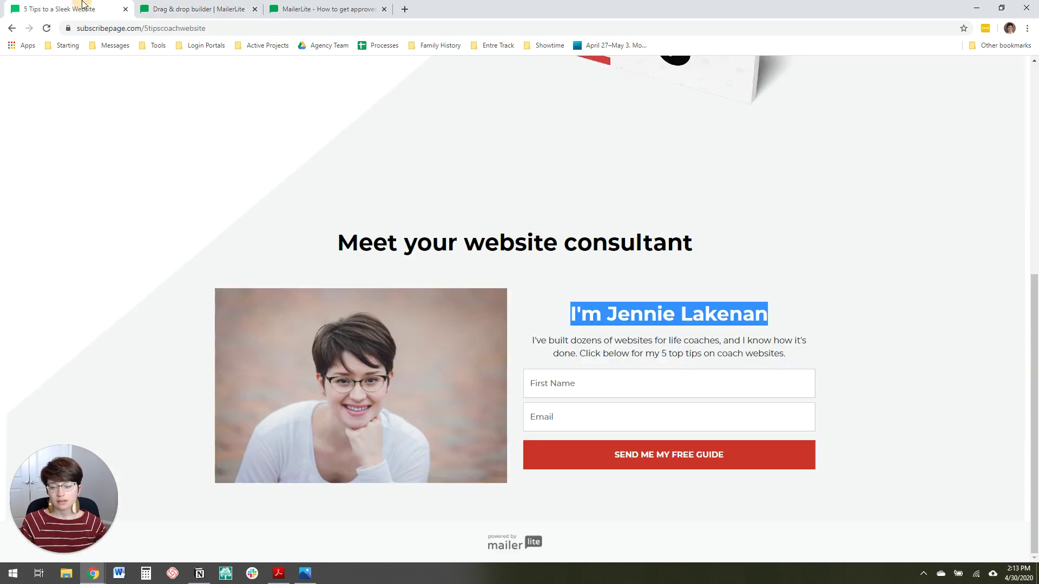
{"action": "left_click_drag", "start_coordinate": [799, 358], "coordinate": [529, 342]}
{"action": "key", "text": "ctrl+c"}
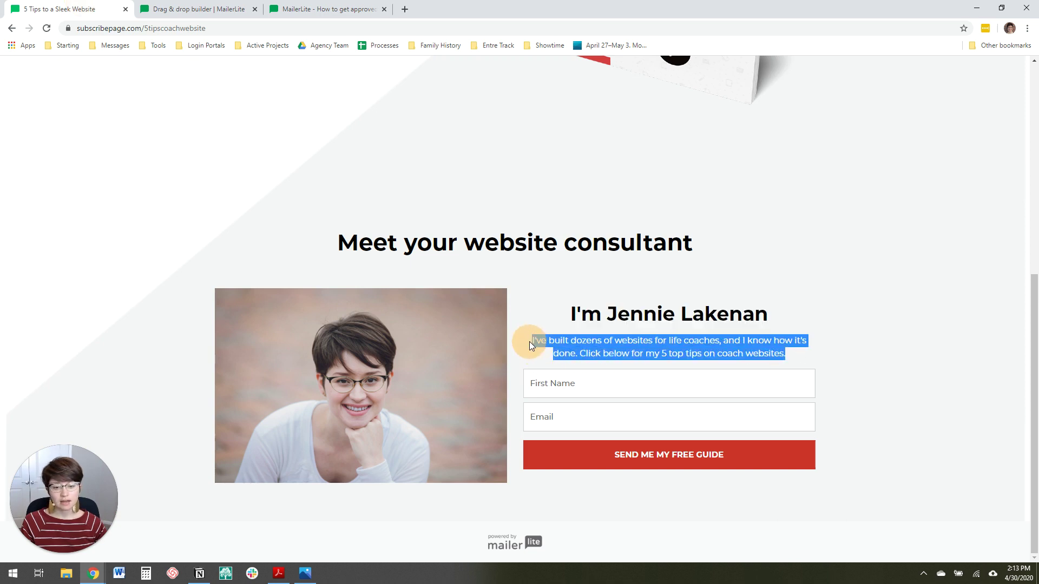
{"action": "left_click", "coordinate": [238, 9]}
{"action": "left_click", "coordinate": [946, 361]}
{"action": "left_click_drag", "start_coordinate": [946, 362], "coordinate": [784, 320]}
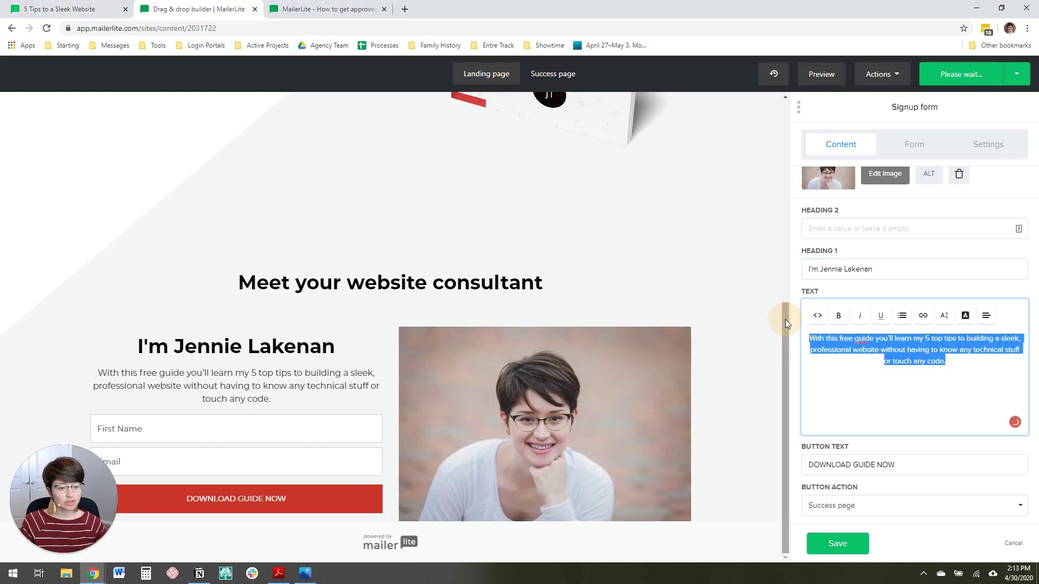
{"action": "key", "text": "ctrl+v"}
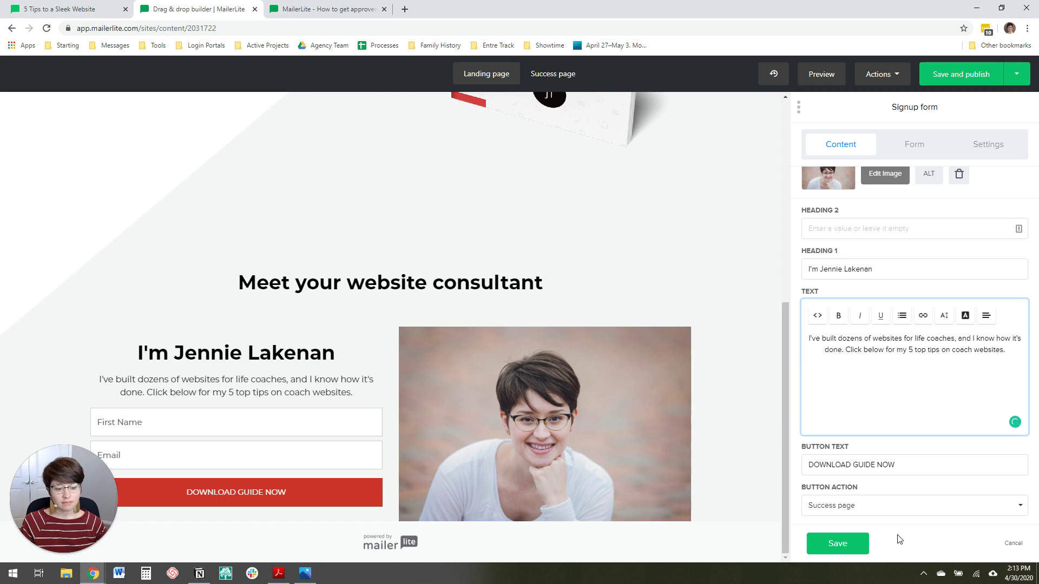
{"action": "left_click", "coordinate": [853, 548]}
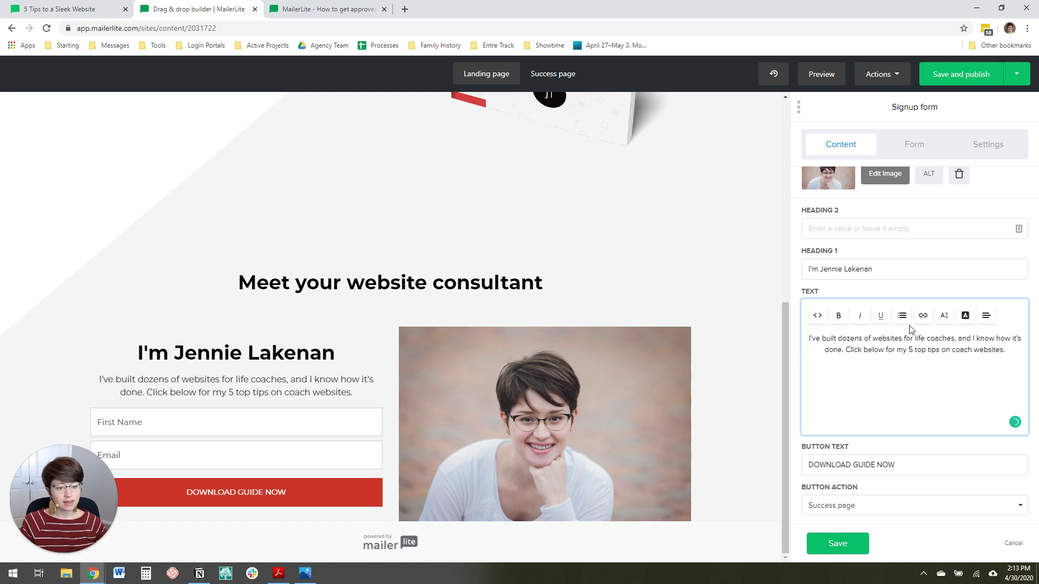
Set the duplicated signup form's alignment to Right so the portrait sits on its other side.
{"action": "scroll", "coordinate": [914, 308], "scroll_direction": "up", "scroll_amount": 1}
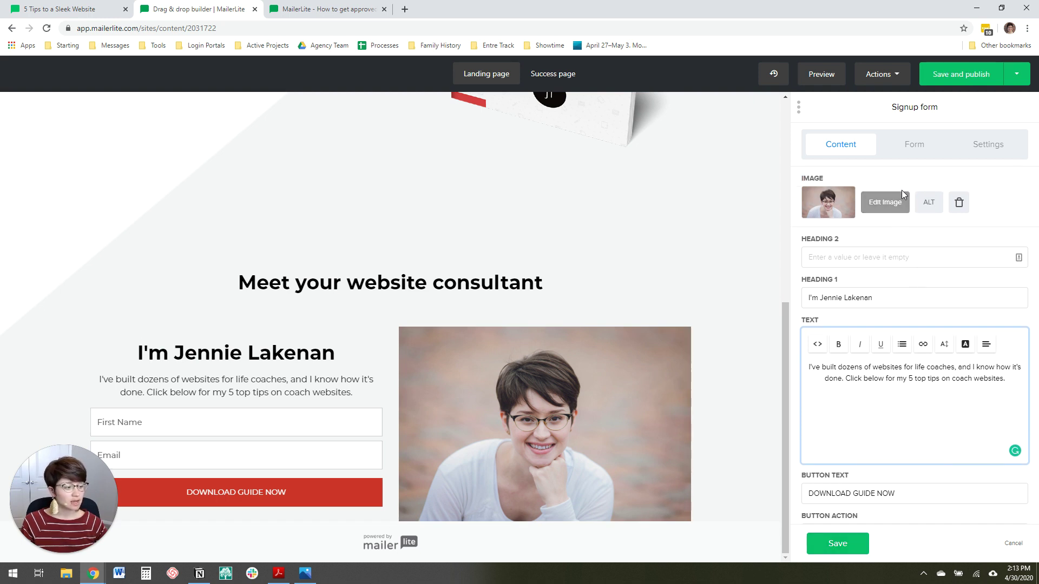
{"action": "left_click", "coordinate": [982, 151]}
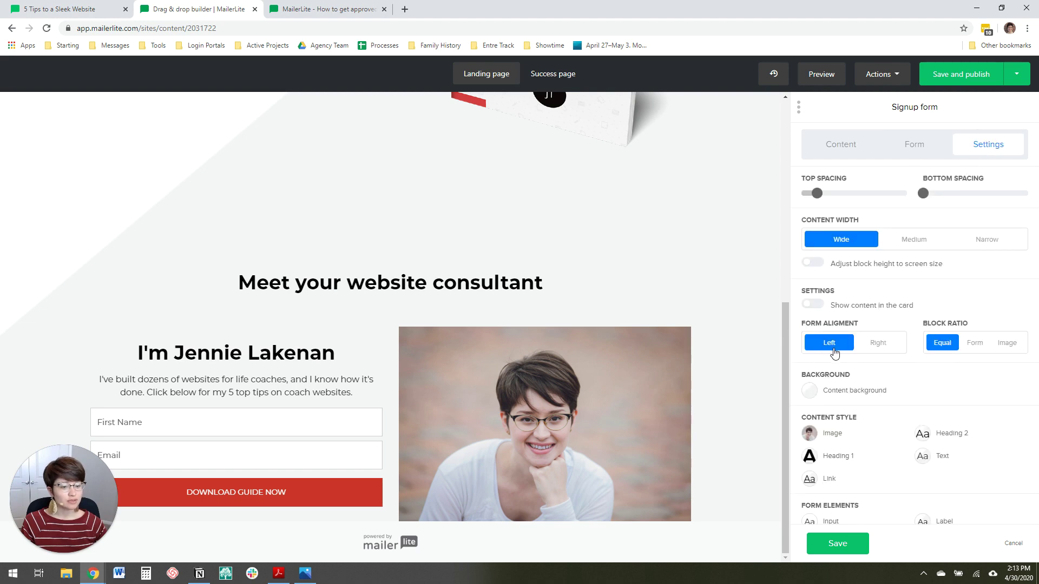
{"action": "left_click", "coordinate": [878, 344]}
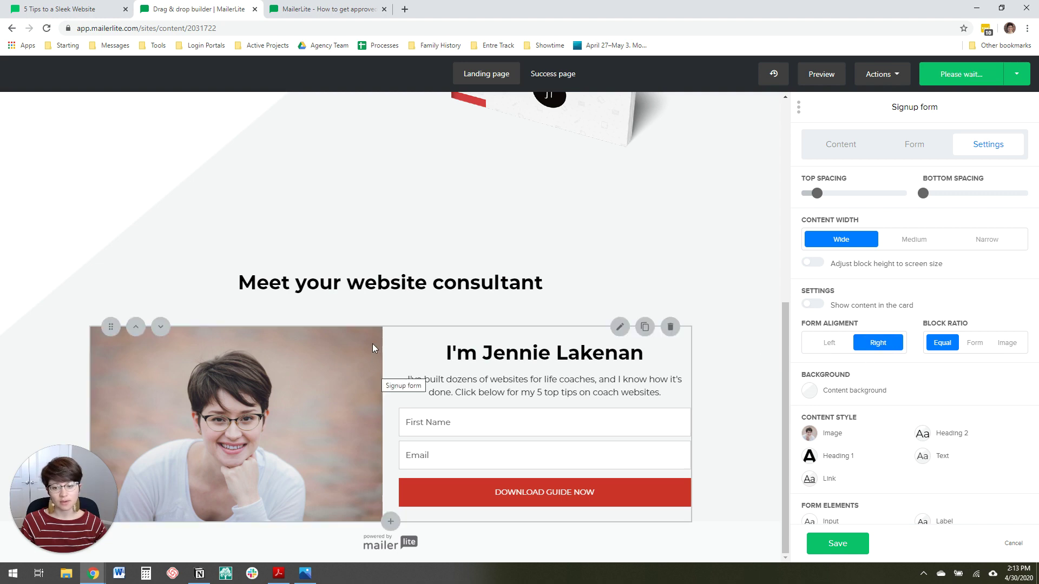
{"action": "scroll", "coordinate": [372, 343], "scroll_direction": "up", "scroll_amount": 7}
{"action": "scroll", "coordinate": [551, 290], "scroll_direction": "down", "scroll_amount": 6}
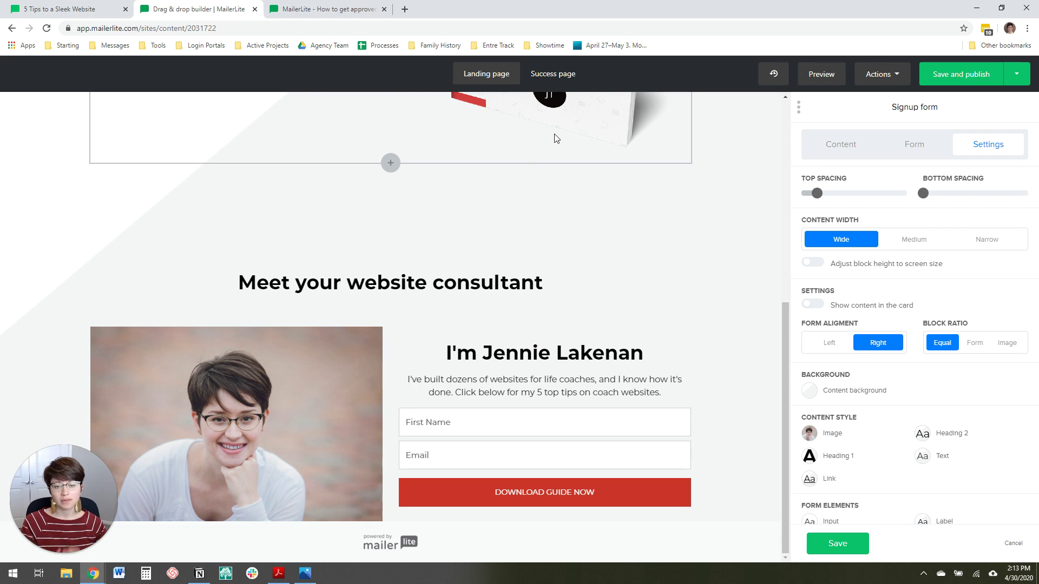
{"action": "scroll", "coordinate": [555, 135], "scroll_direction": "up", "scroll_amount": 4}
{"action": "scroll", "coordinate": [565, 243], "scroll_direction": "down", "scroll_amount": 4}
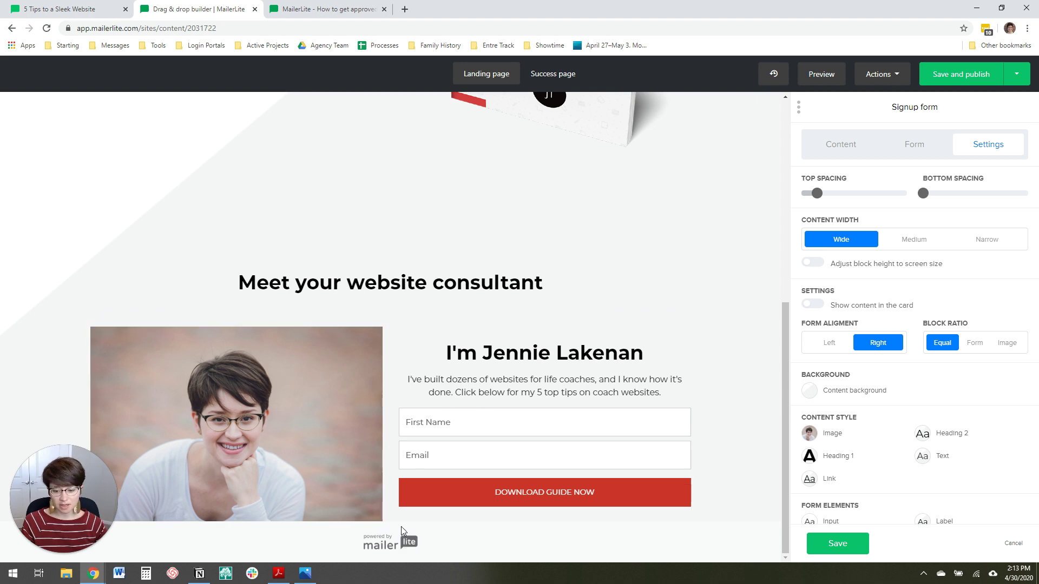
Increase the duplicated signup form's bottom spacing to resemble the existing page and save the block.
{"action": "left_click", "coordinate": [67, 10]}
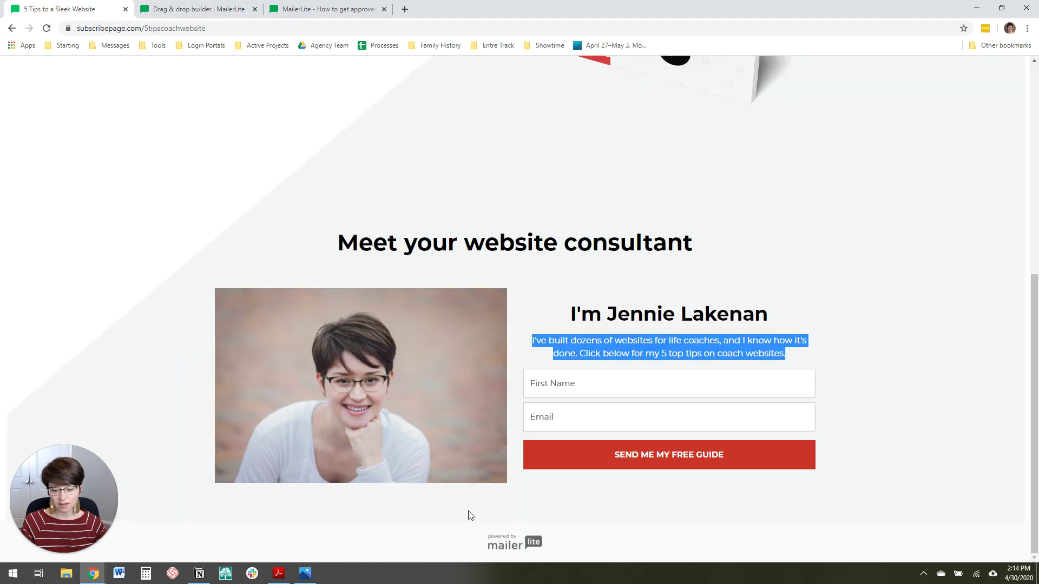
{"action": "left_click", "coordinate": [179, 9]}
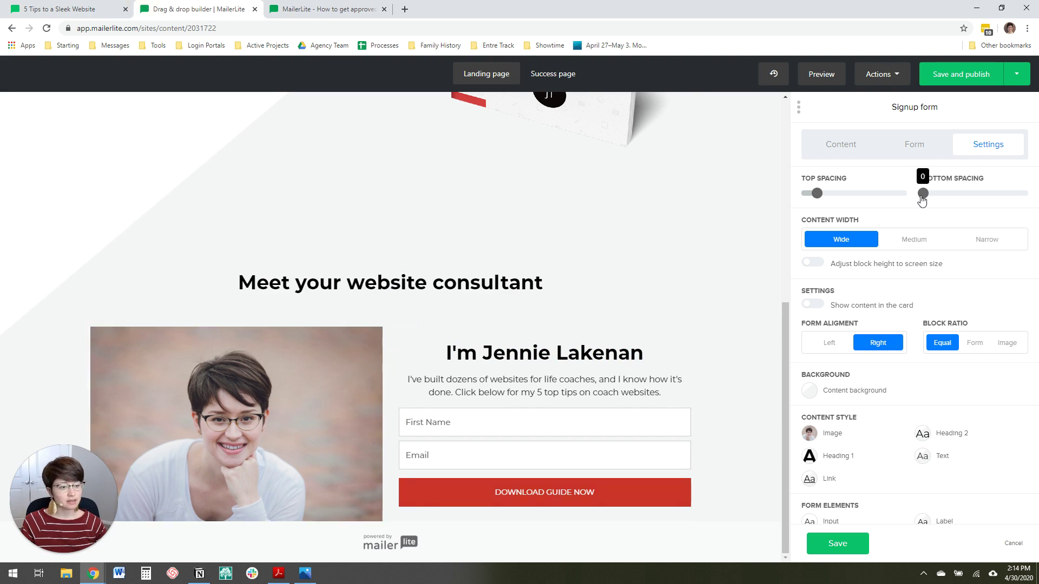
{"action": "left_click_drag", "start_coordinate": [923, 194], "coordinate": [953, 199]}
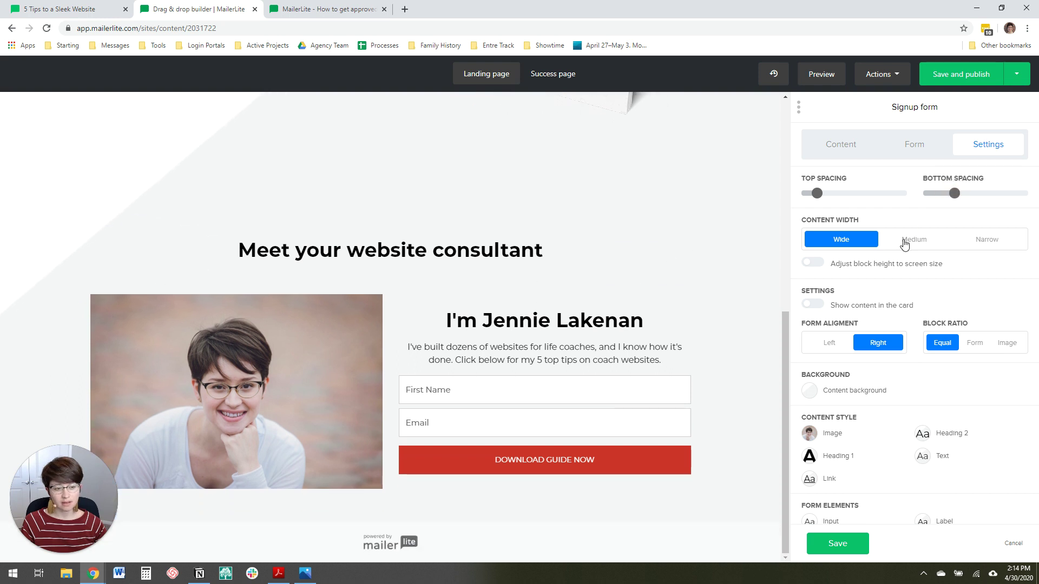
{"action": "left_click", "coordinate": [958, 196]}
{"action": "left_click_drag", "start_coordinate": [959, 202], "coordinate": [960, 202]}
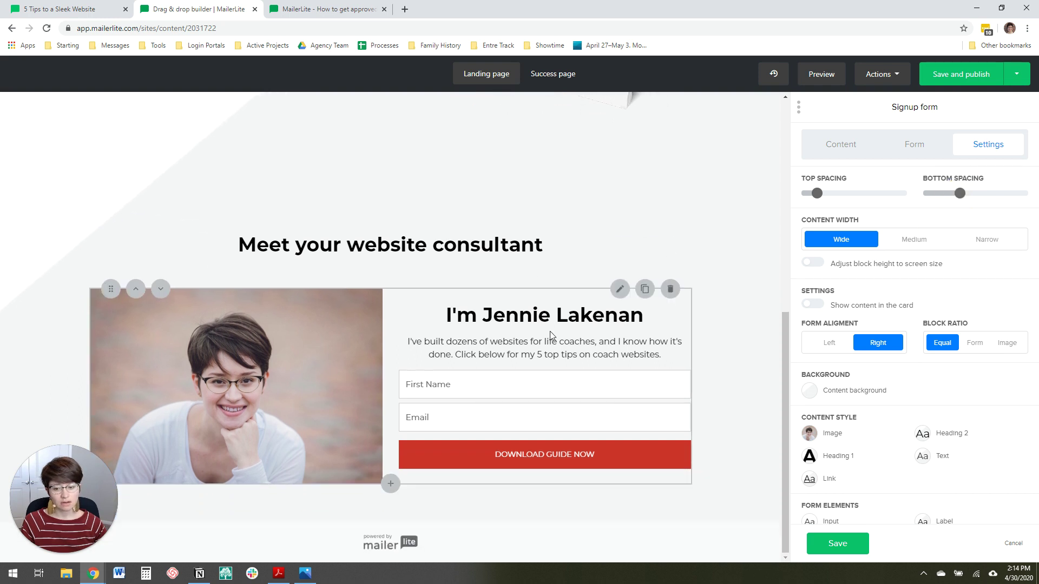
{"action": "left_click", "coordinate": [839, 543]}
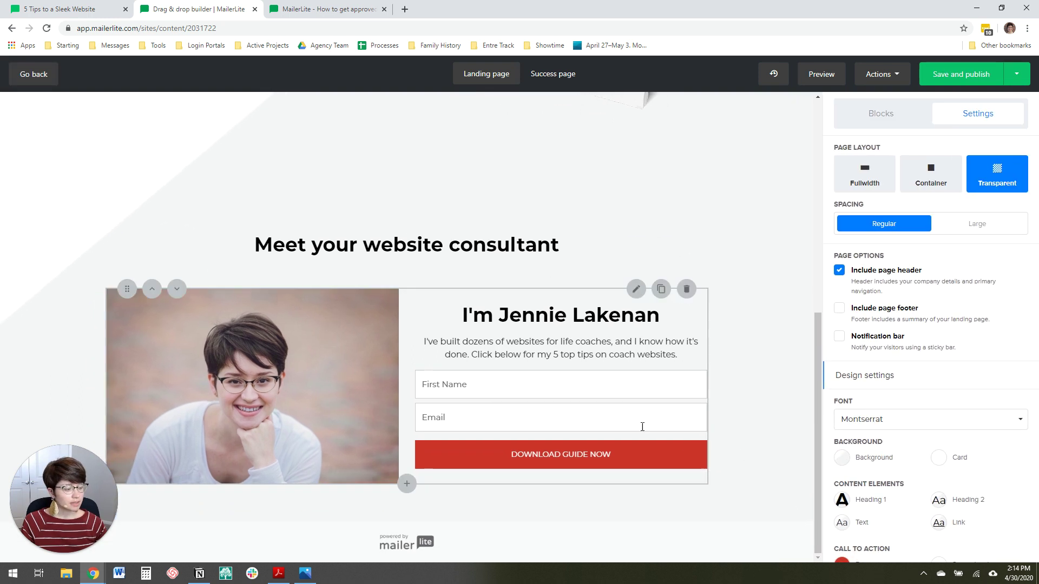
{"action": "scroll", "coordinate": [419, 420], "scroll_direction": "down", "scroll_amount": 5}
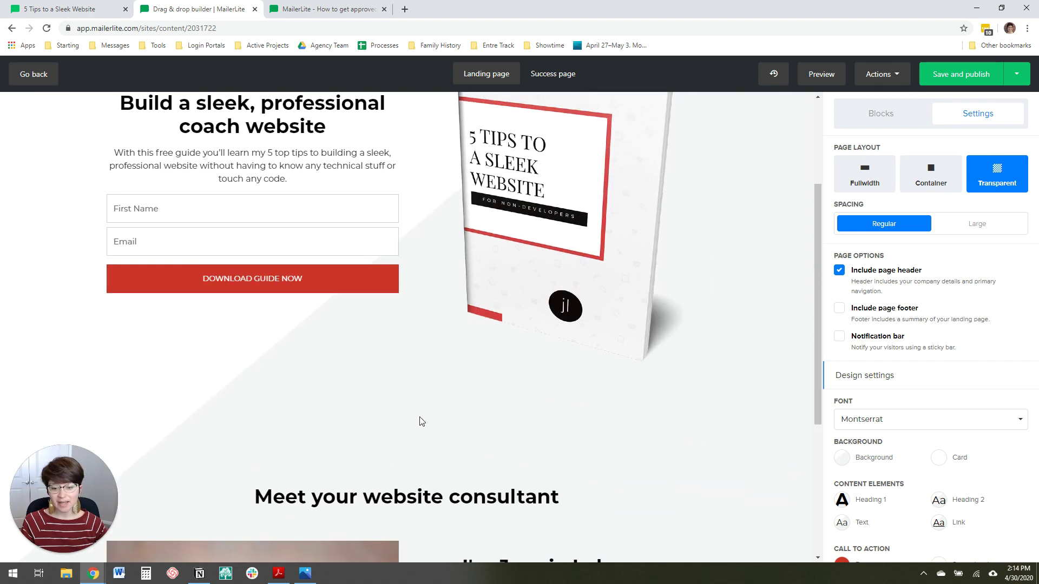
Check the gap between the first signup form and the "Meet your website consultant" heading, including the form's spacing settings.
{"action": "scroll", "coordinate": [432, 389], "scroll_direction": "up", "scroll_amount": 7}
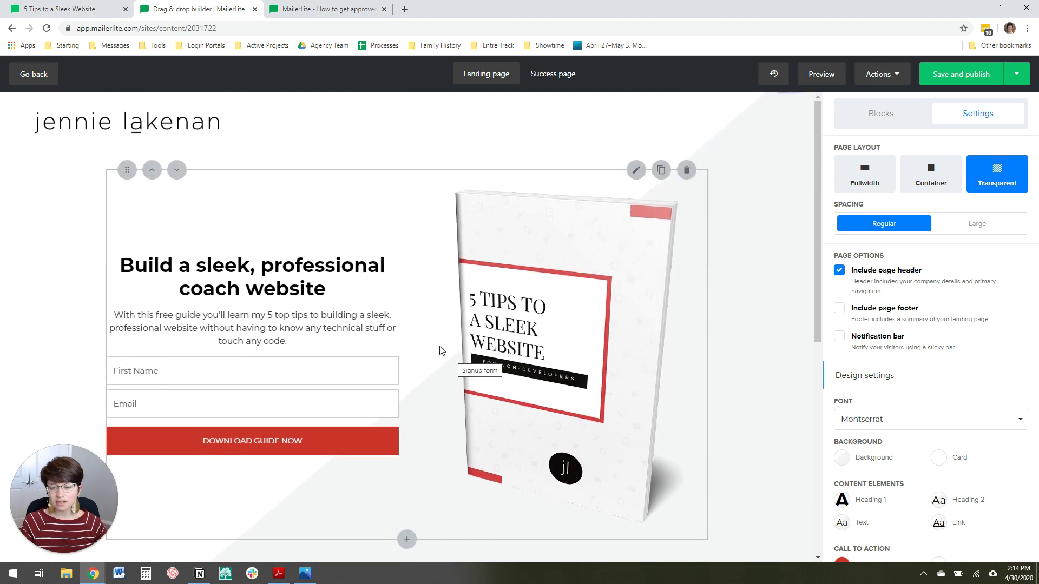
{"action": "scroll", "coordinate": [432, 344], "scroll_direction": "down", "scroll_amount": 4}
{"action": "scroll", "coordinate": [431, 344], "scroll_direction": "down", "scroll_amount": 1}
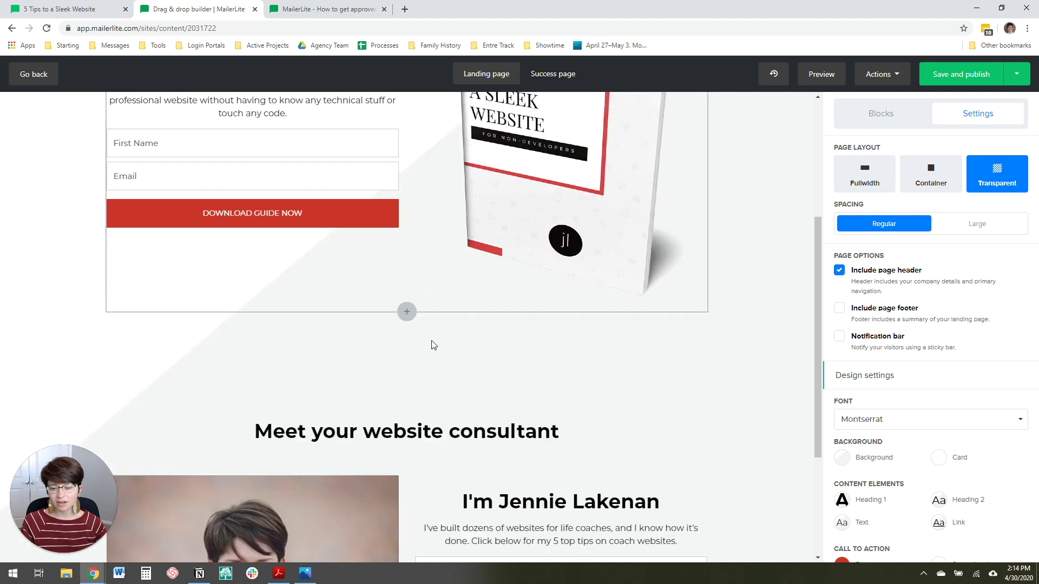
{"action": "scroll", "coordinate": [422, 309], "scroll_direction": "up", "scroll_amount": 3}
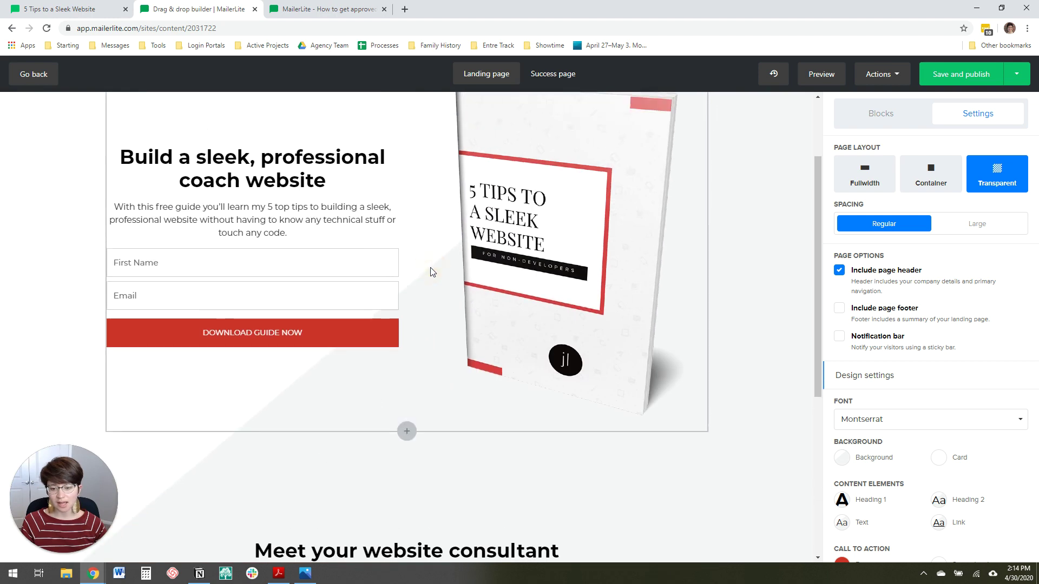
{"action": "left_click", "coordinate": [430, 267]}
{"action": "scroll", "coordinate": [353, 264], "scroll_direction": "up", "scroll_amount": 1}
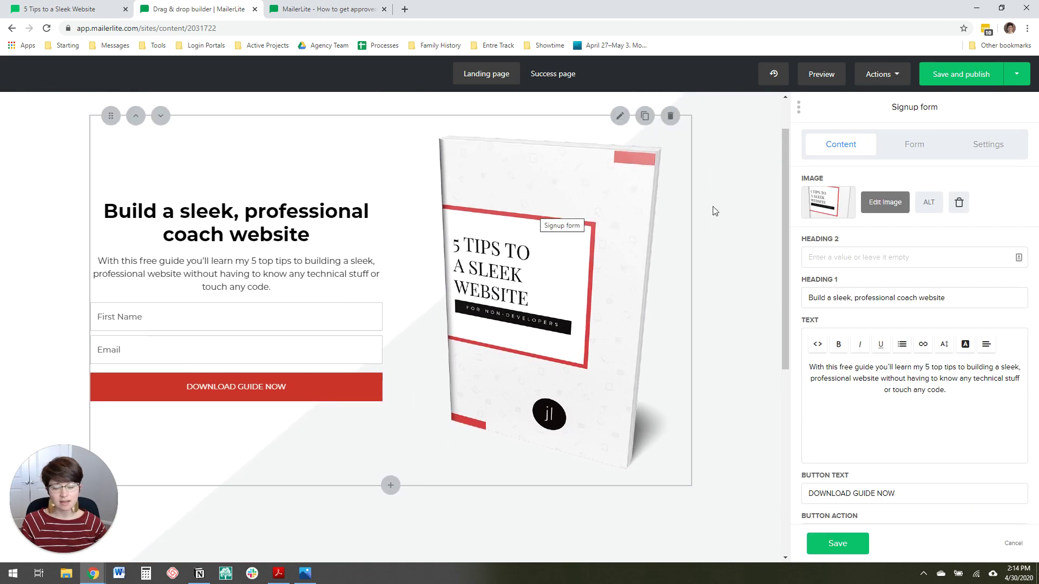
{"action": "left_click", "coordinate": [985, 144]}
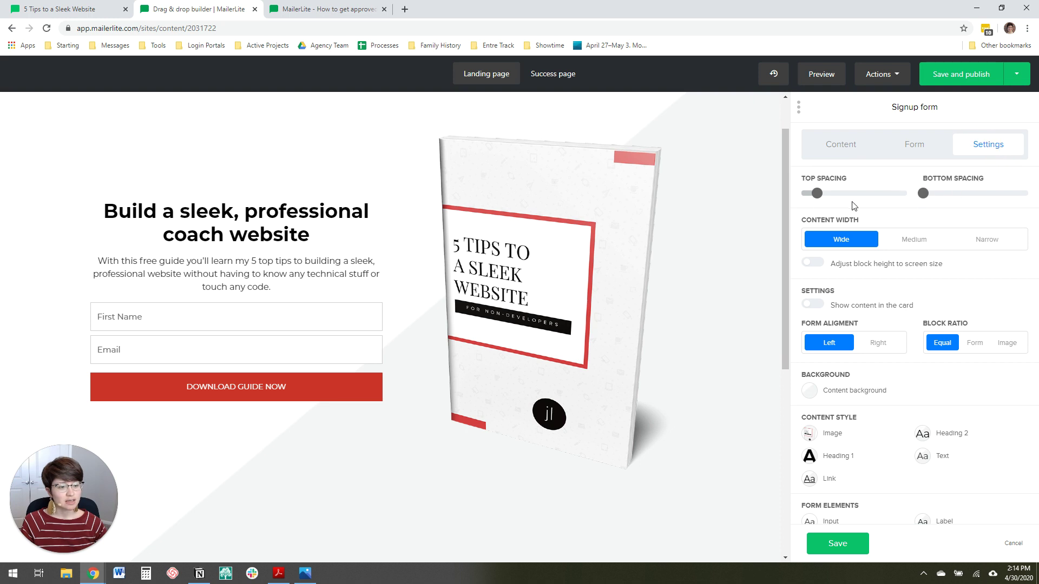
{"action": "scroll", "coordinate": [661, 340], "scroll_direction": "down", "scroll_amount": 5}
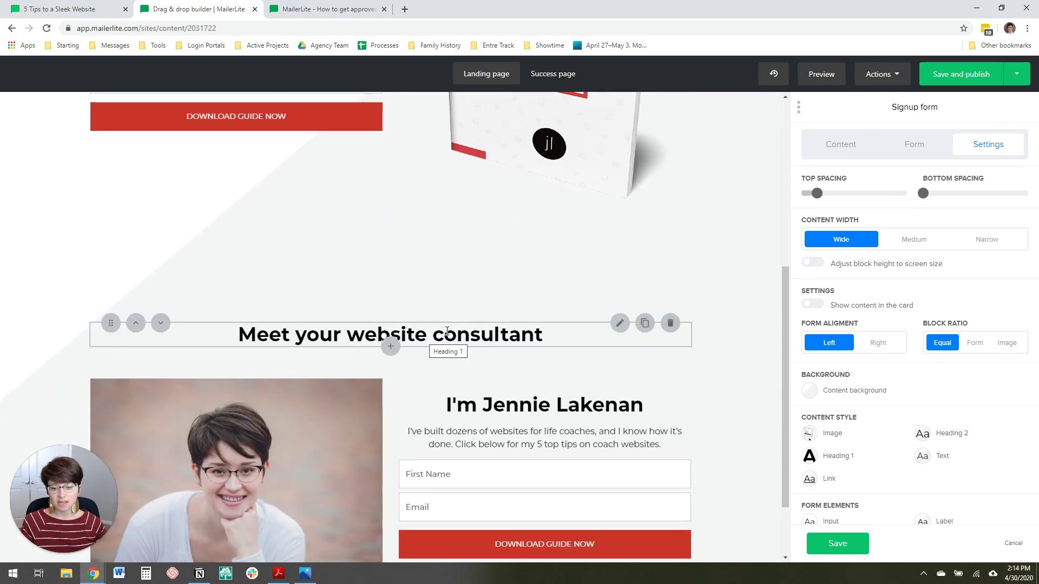
Reduce the top spacing of the "Meet your website consultant" heading to about half of the slider's range and save the block.
{"action": "left_click", "coordinate": [447, 332]}
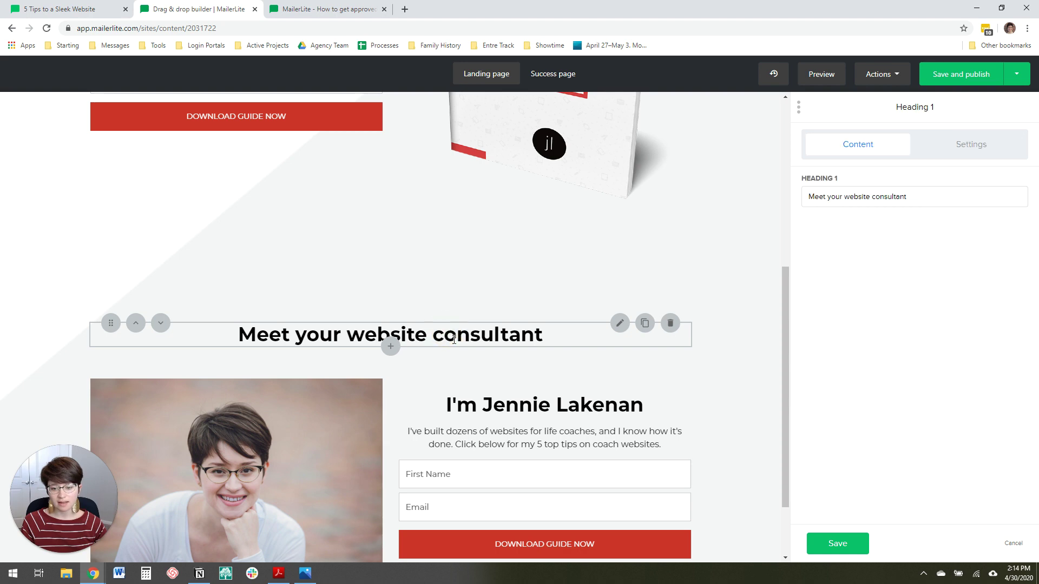
{"action": "left_click", "coordinate": [961, 151]}
{"action": "mouse_move", "coordinate": [907, 195]}
{"action": "left_click_drag", "start_coordinate": [906, 195], "coordinate": [851, 201]}
{"action": "left_click", "coordinate": [851, 544]}
{"action": "scroll", "coordinate": [518, 427], "scroll_direction": "up", "scroll_amount": 6}
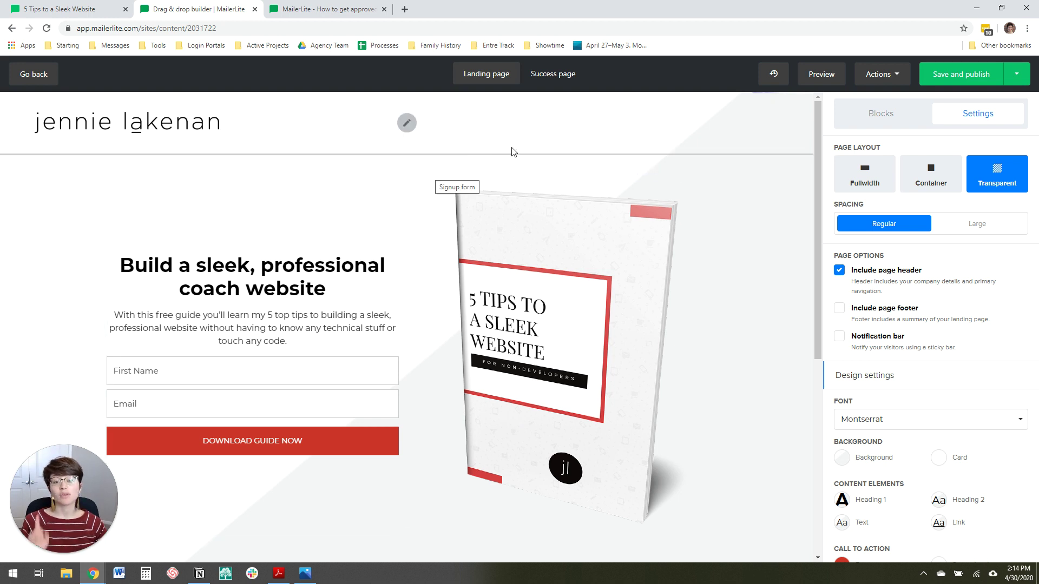
Delete the "Thank you so much!" content block from the success page.
{"action": "left_click", "coordinate": [544, 80]}
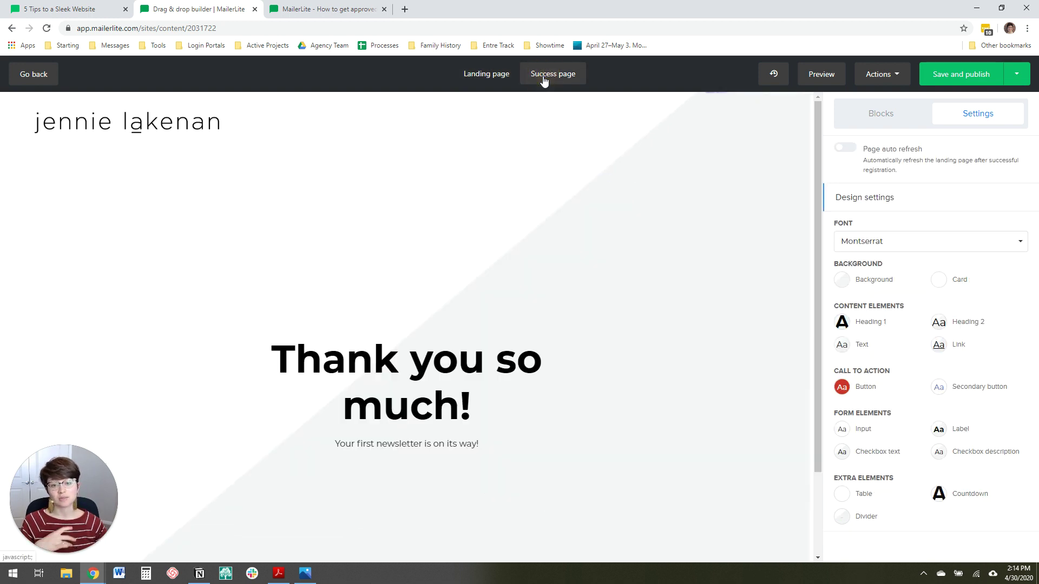
{"action": "scroll", "coordinate": [487, 349], "scroll_direction": "down", "scroll_amount": 2}
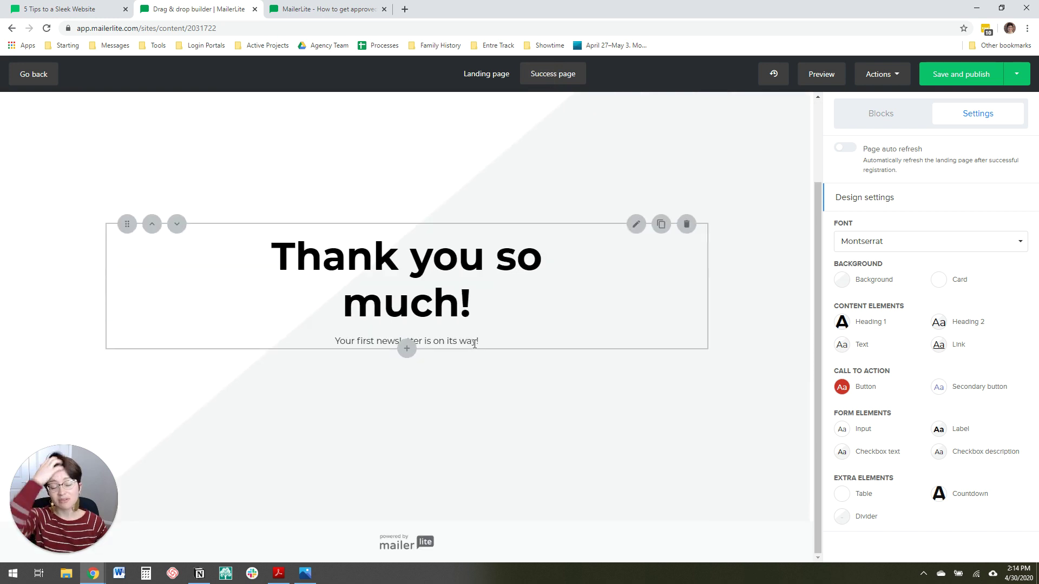
{"action": "scroll", "coordinate": [520, 321], "scroll_direction": "up", "scroll_amount": 2}
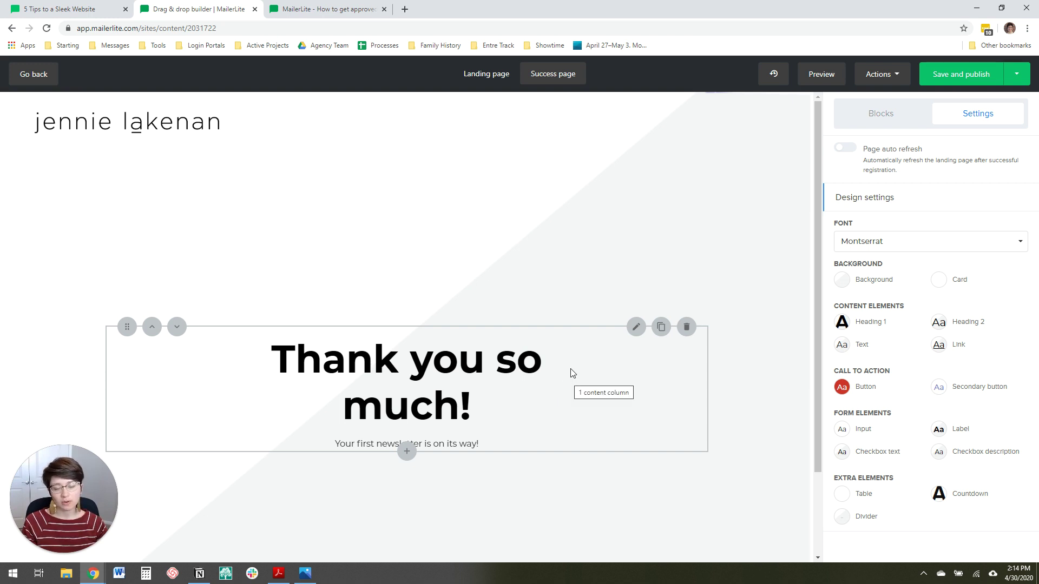
{"action": "left_click", "coordinate": [687, 327]}
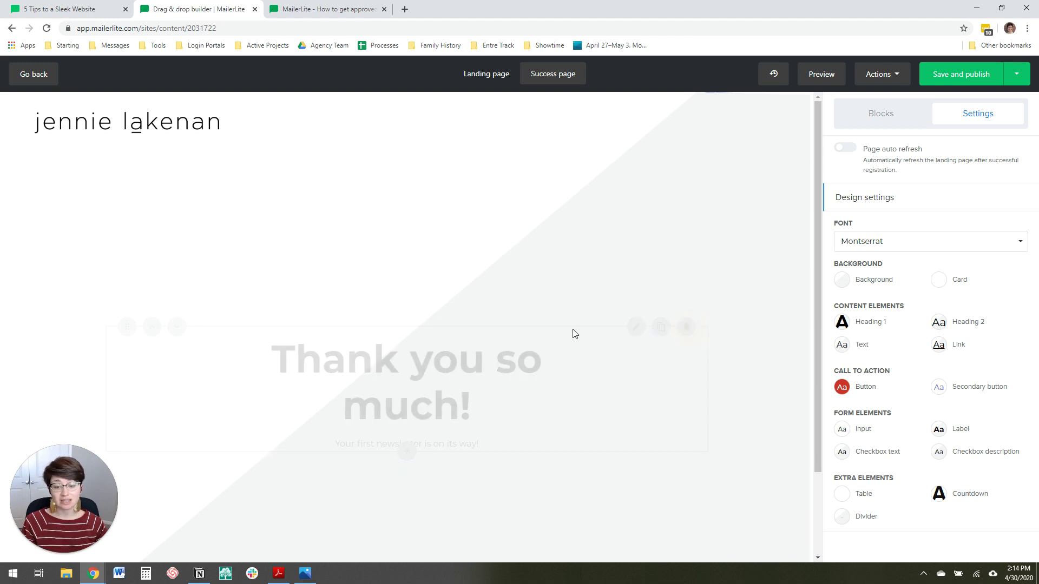
Add a Heading 2 + Heading 1 block to the empty success page and a Video block beneath it.
{"action": "left_click", "coordinate": [881, 114]}
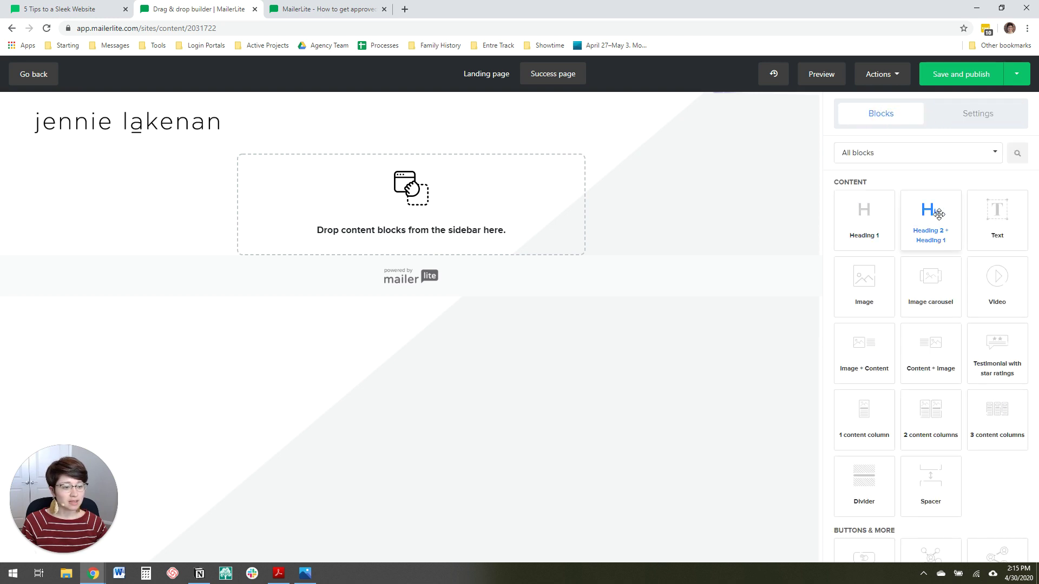
{"action": "left_click_drag", "start_coordinate": [933, 214], "coordinate": [387, 189]}
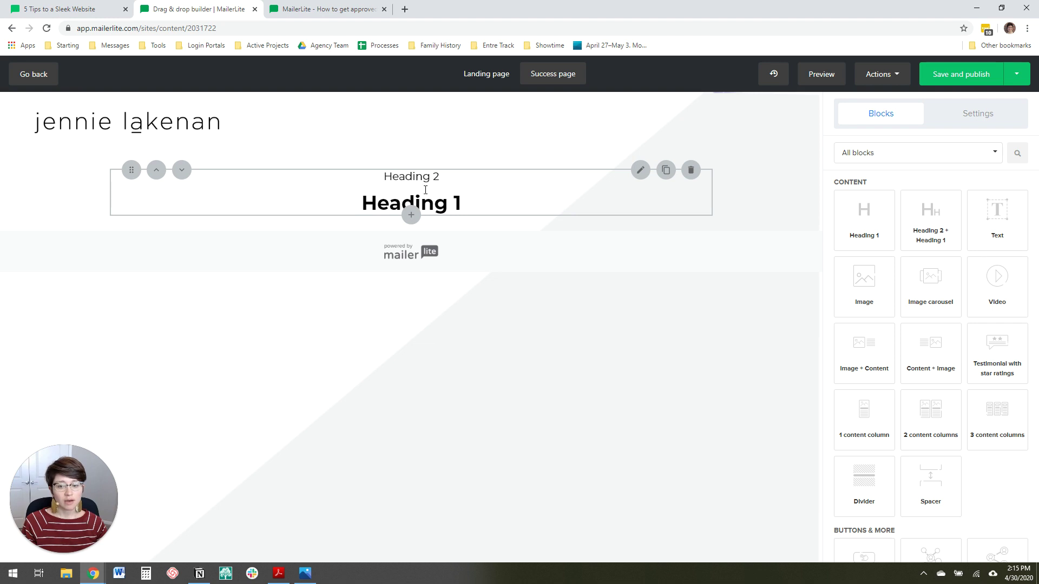
{"action": "scroll", "coordinate": [947, 294], "scroll_direction": "down", "scroll_amount": 2}
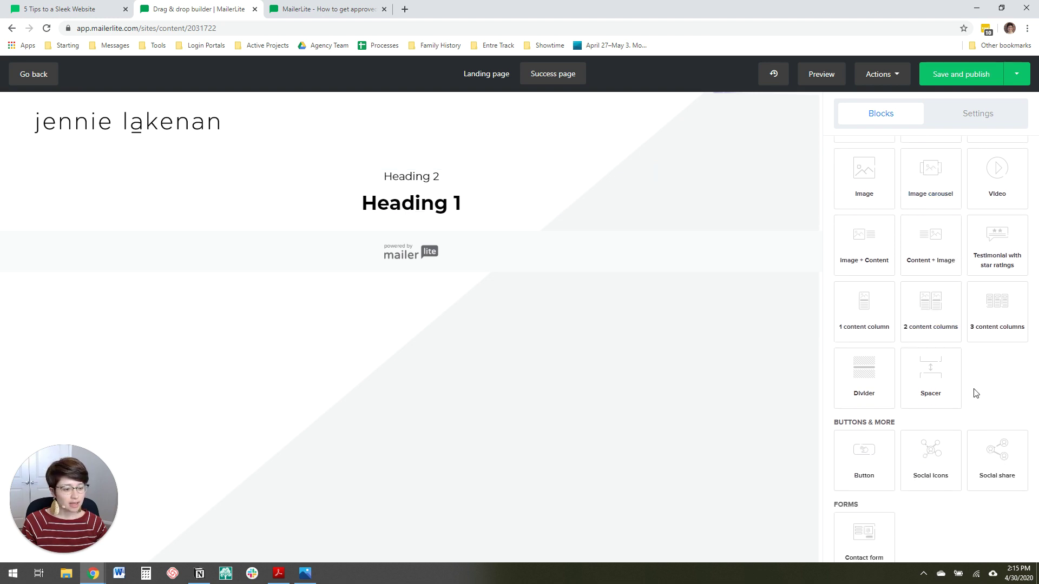
{"action": "scroll", "coordinate": [939, 179], "scroll_direction": "up", "scroll_amount": 2}
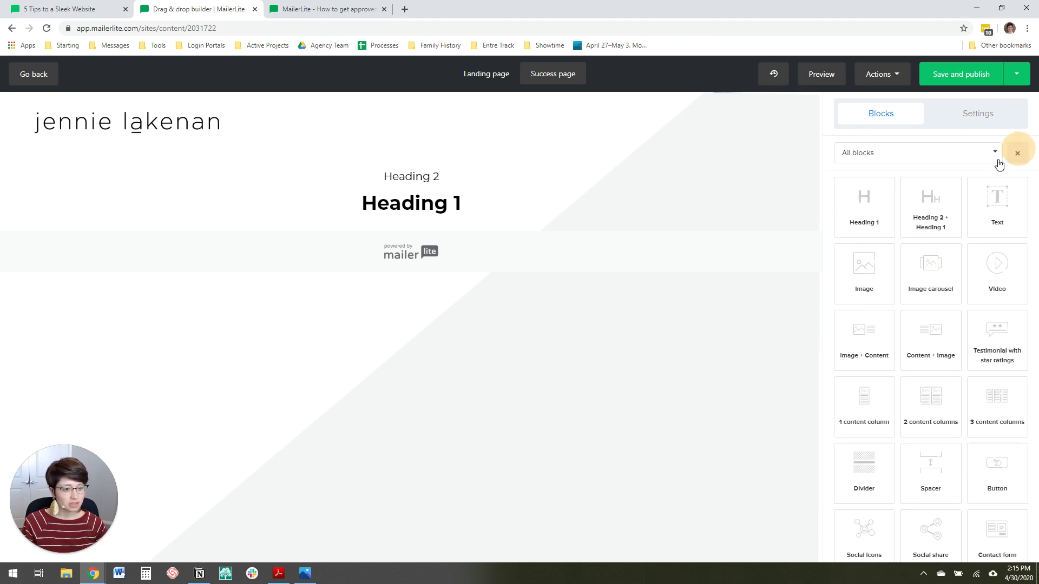
{"action": "left_click", "coordinate": [945, 157]}
{"action": "type", "text": "video"}
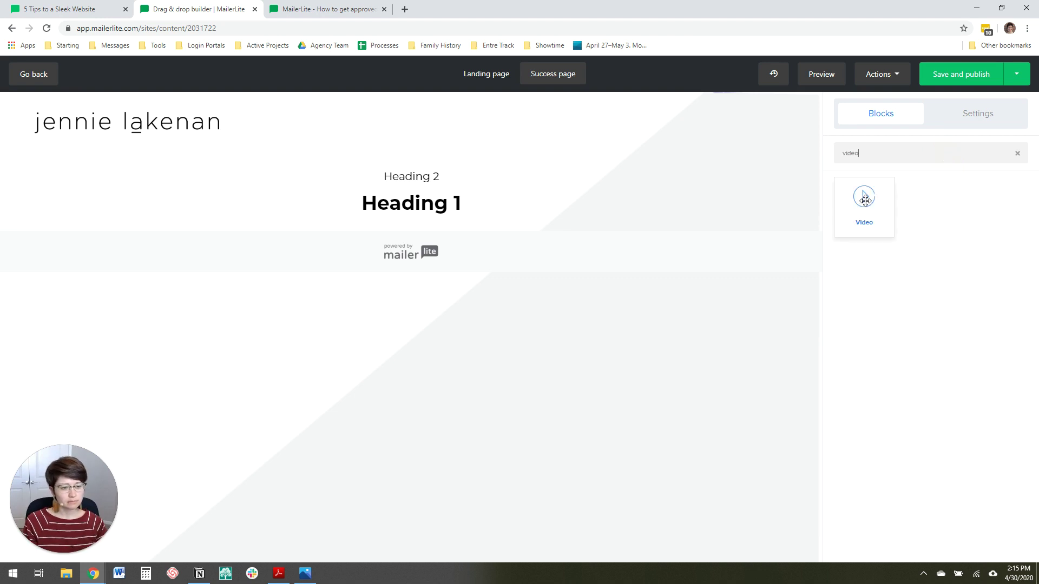
{"action": "left_click_drag", "start_coordinate": [864, 207], "coordinate": [440, 237]}
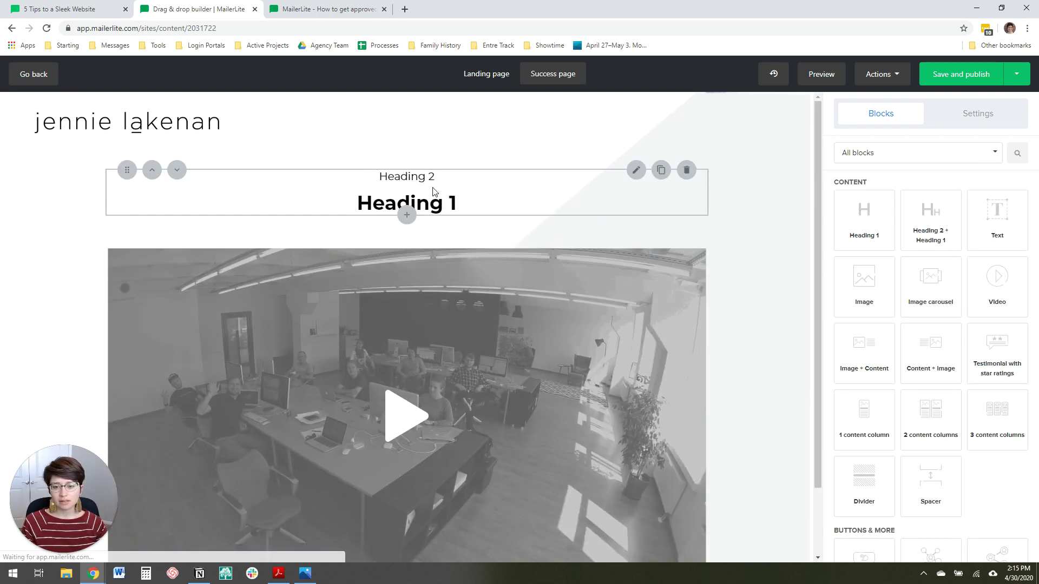
Submit the existing page's signup form with the owner's first name and email to reach its success page.
{"action": "left_click", "coordinate": [433, 184]}
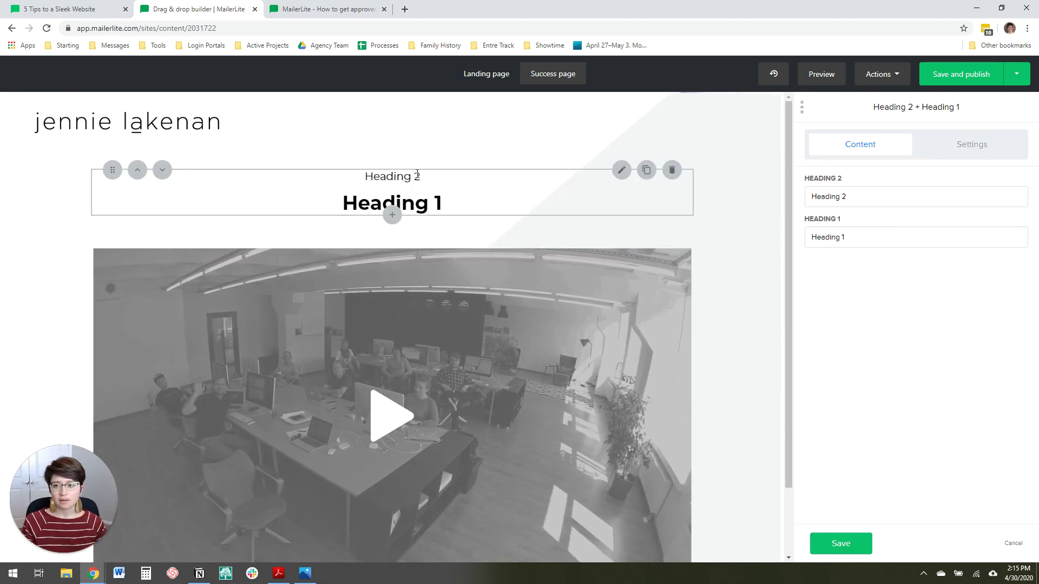
{"action": "left_click", "coordinate": [84, 6]}
{"action": "scroll", "coordinate": [544, 290], "scroll_direction": "up", "scroll_amount": 5}
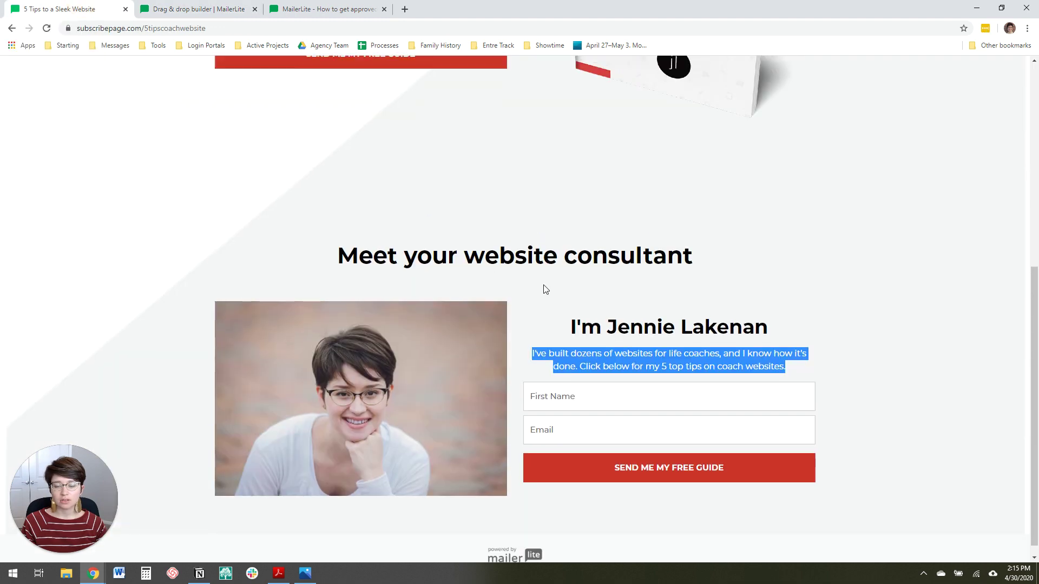
{"action": "left_click", "coordinate": [392, 234]}
{"action": "left_click", "coordinate": [273, 274]}
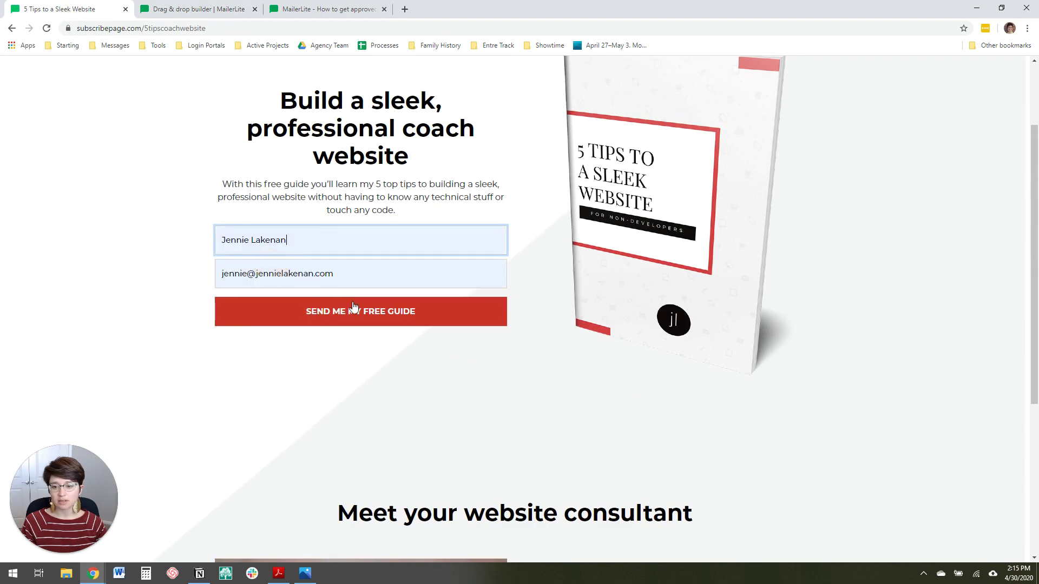
{"action": "double_click", "coordinate": [265, 240]}
{"action": "key", "text": "BackSpace"}
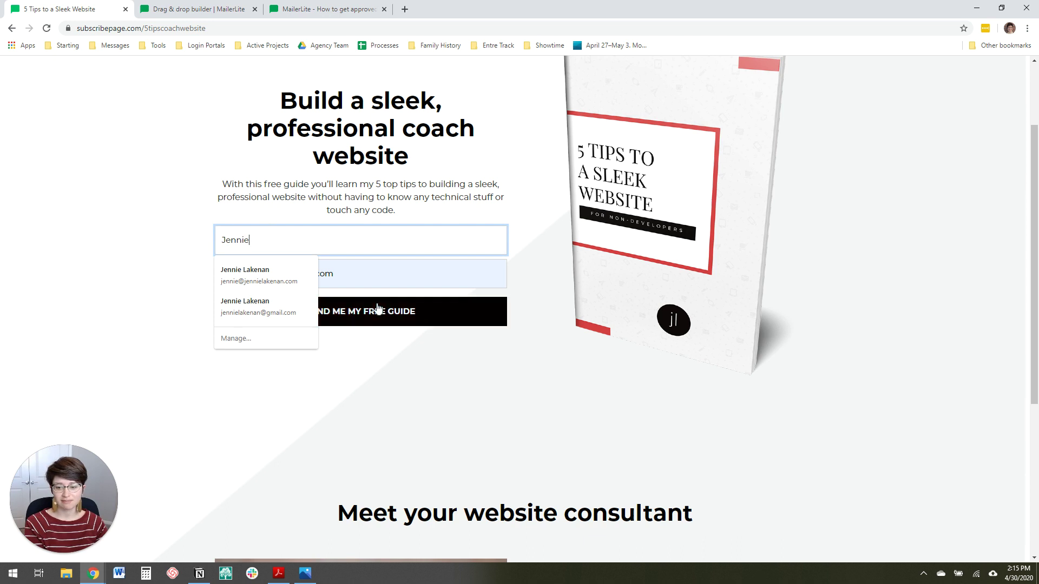
{"action": "left_click", "coordinate": [400, 346]}
{"action": "left_click", "coordinate": [392, 323]}
{"action": "scroll", "coordinate": [98, 264], "scroll_direction": "up", "scroll_amount": 2}
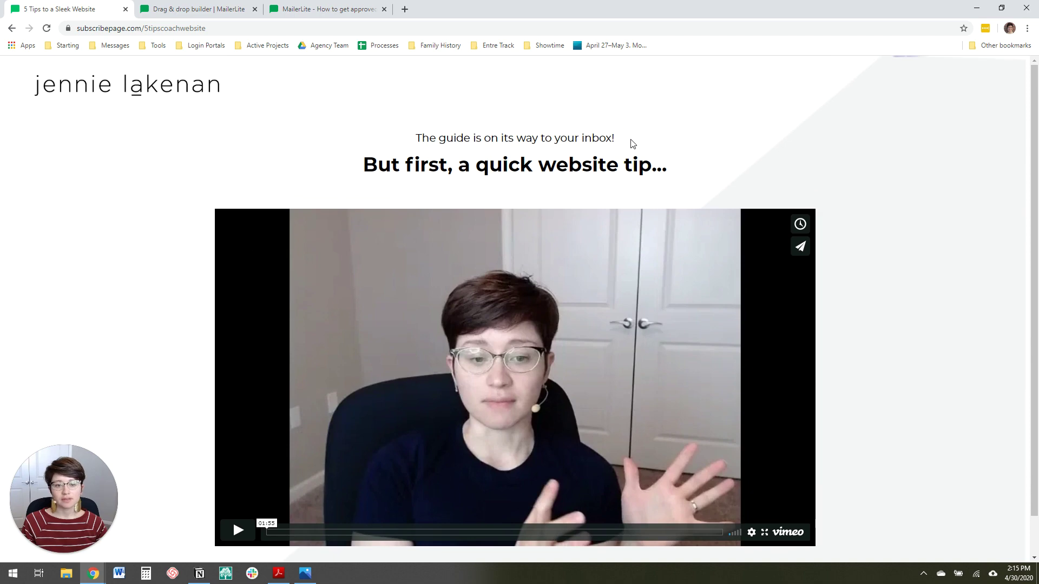
Replace the success page's Heading 2 with "The guide is on its way to your inbox!" copied from the existing success page.
{"action": "left_click_drag", "start_coordinate": [630, 143], "coordinate": [413, 132]}
{"action": "key", "text": "ctrl+c"}
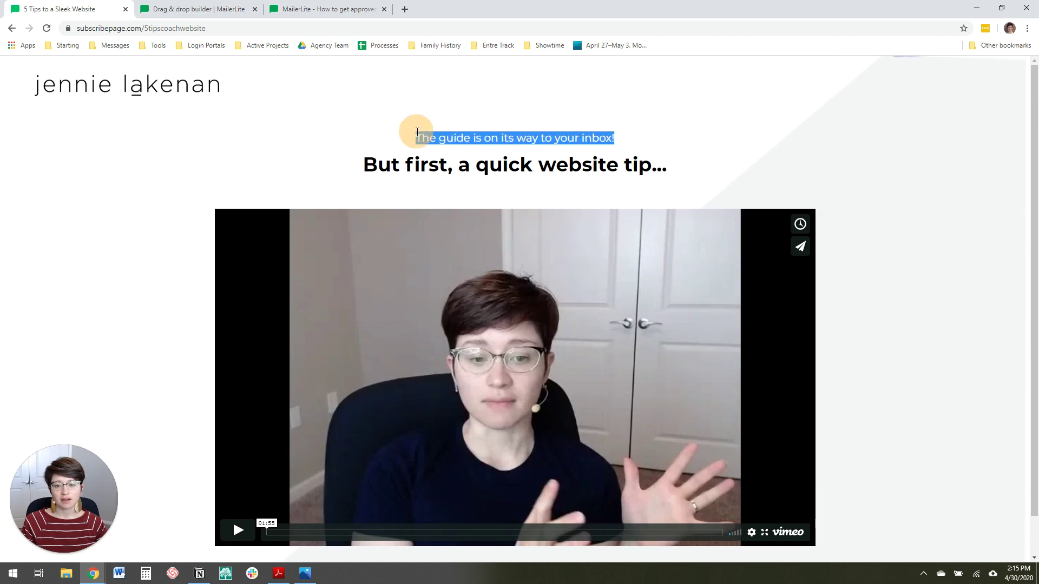
{"action": "left_click", "coordinate": [217, 9]}
{"action": "left_click", "coordinate": [399, 178]}
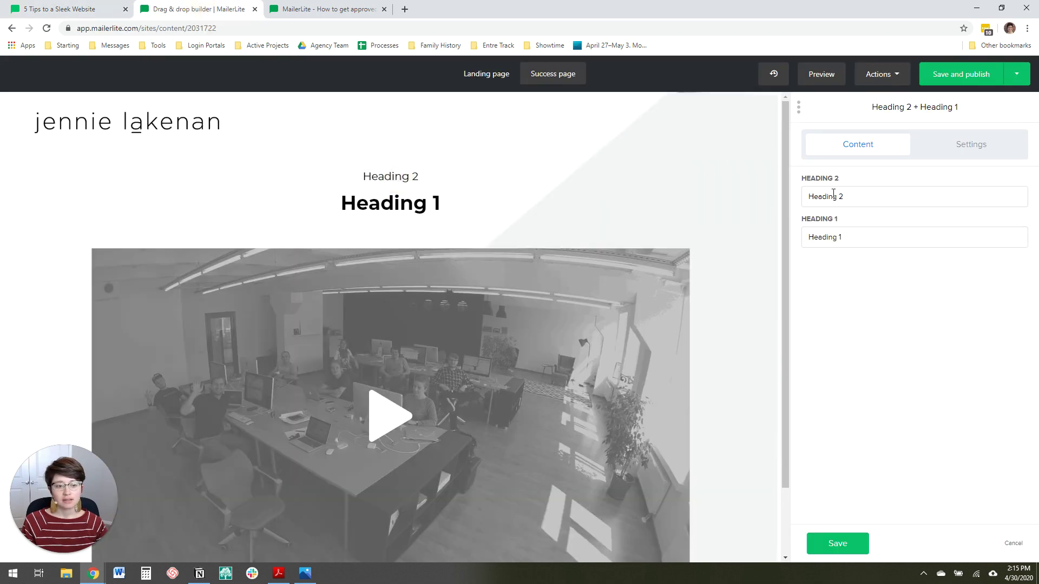
{"action": "triple_click", "coordinate": [801, 196]}
{"action": "key", "text": "ctrl+v"}
Replace the success page's Heading 1 with "But first, a quick website tip..." copied from the existing success page and save the block.
{"action": "left_click", "coordinate": [59, 9]}
{"action": "triple_click", "coordinate": [472, 159]}
{"action": "key", "text": "ctrl+c"}
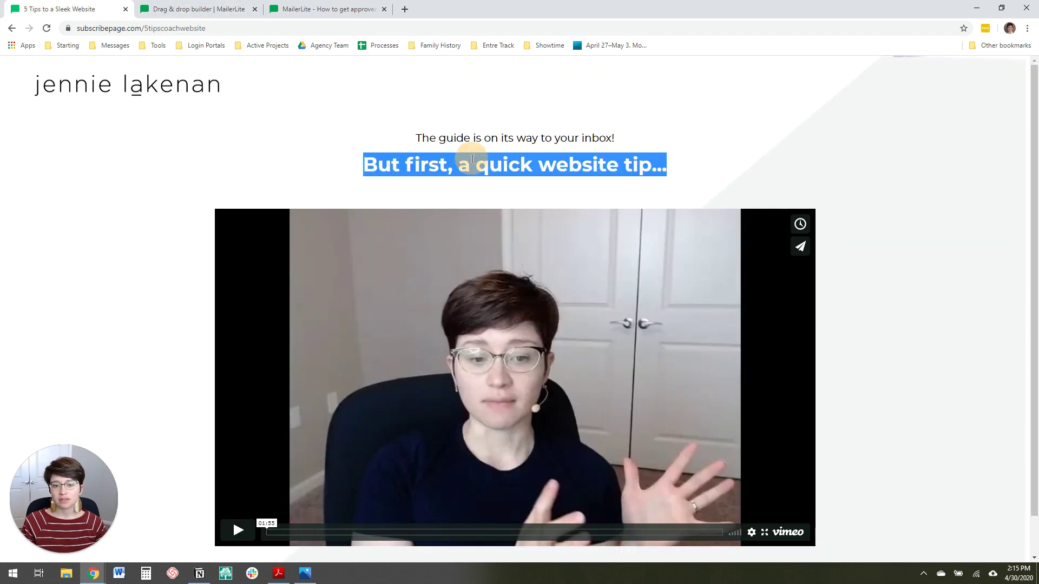
{"action": "left_click", "coordinate": [217, 9]}
{"action": "triple_click", "coordinate": [822, 237]}
{"action": "key", "text": "ctrl+v"}
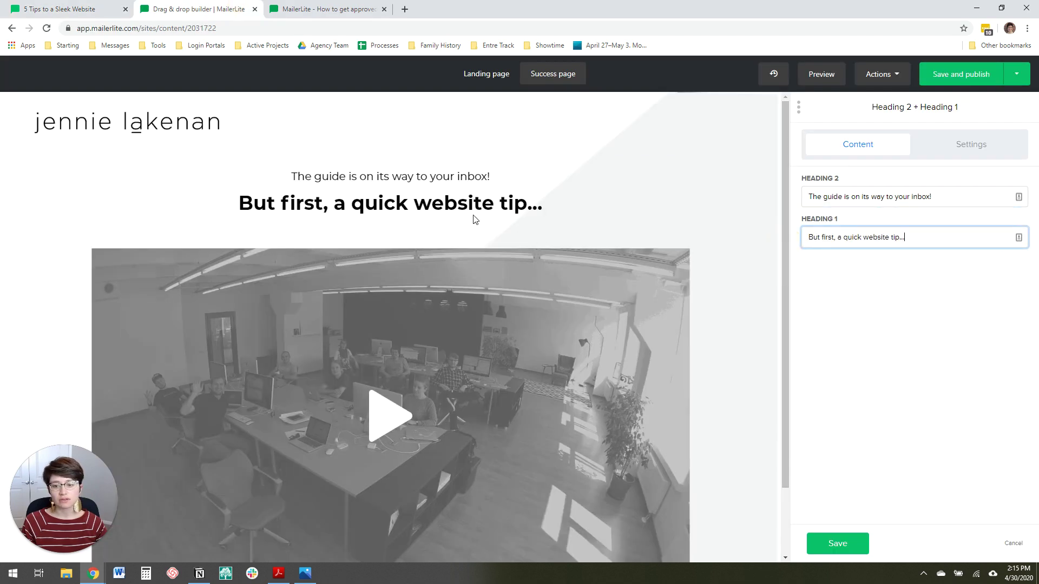
{"action": "scroll", "coordinate": [455, 256], "scroll_direction": "down", "scroll_amount": 2}
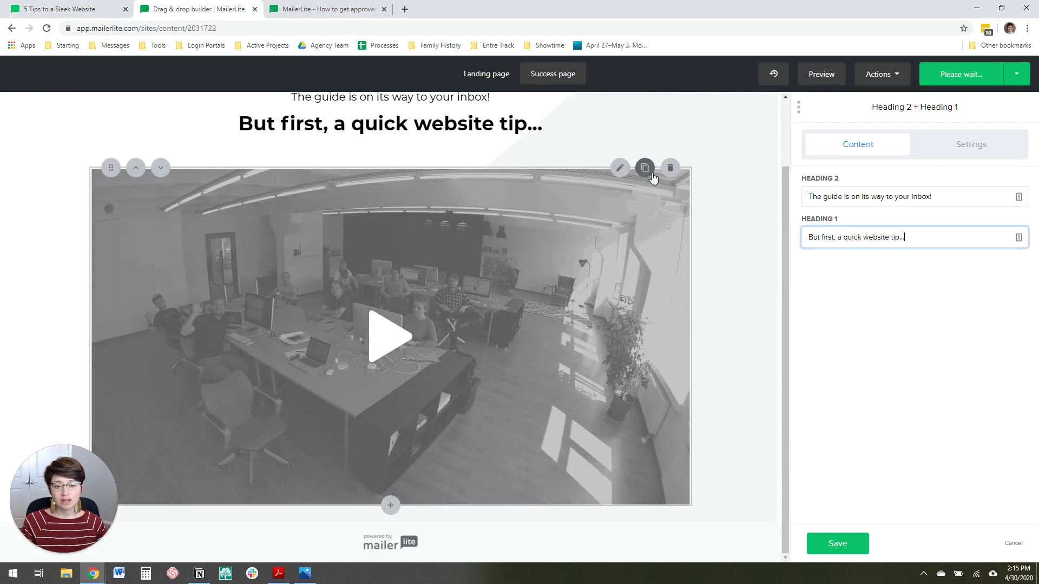
{"action": "left_click", "coordinate": [446, 261]}
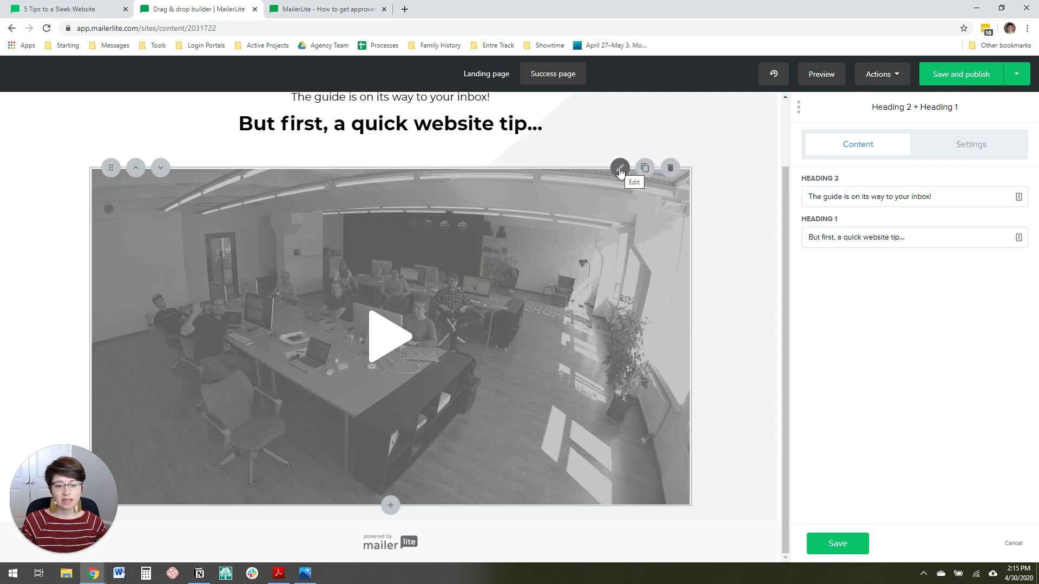
{"action": "left_click", "coordinate": [837, 544]}
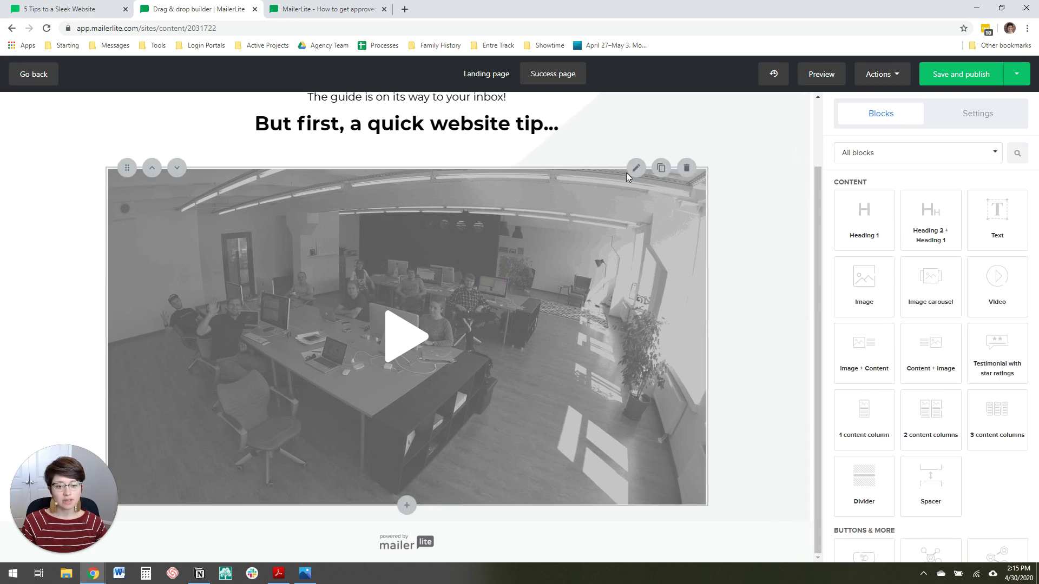
{"action": "left_click", "coordinate": [636, 168]}
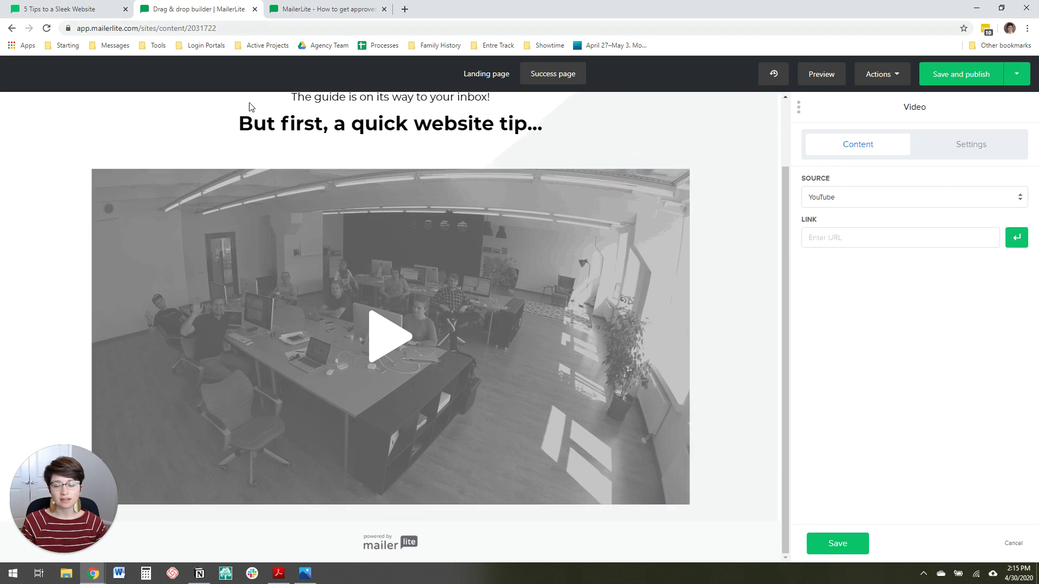
{"action": "left_click", "coordinate": [855, 206]}
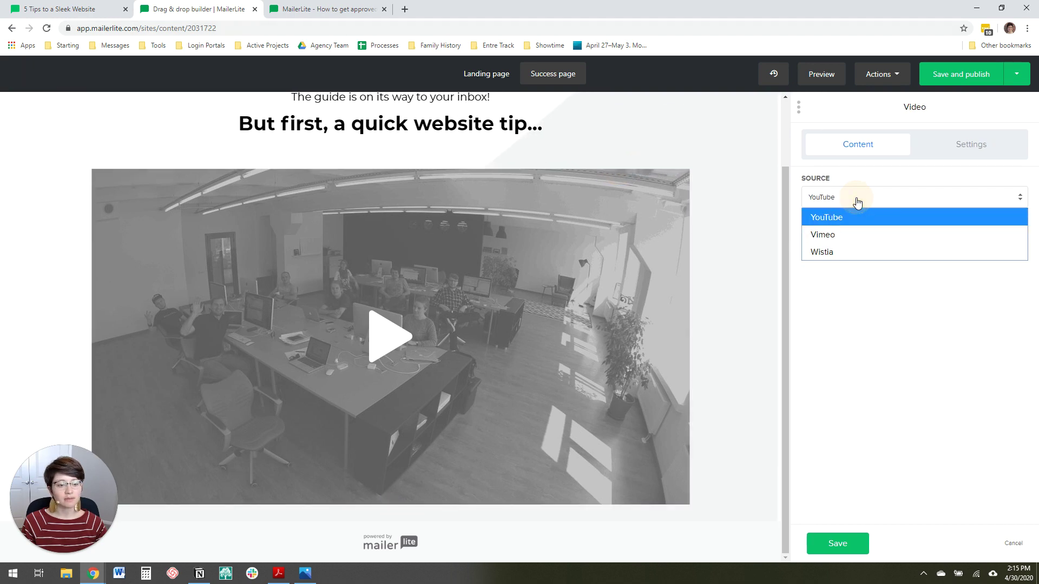
{"action": "left_click", "coordinate": [877, 240]}
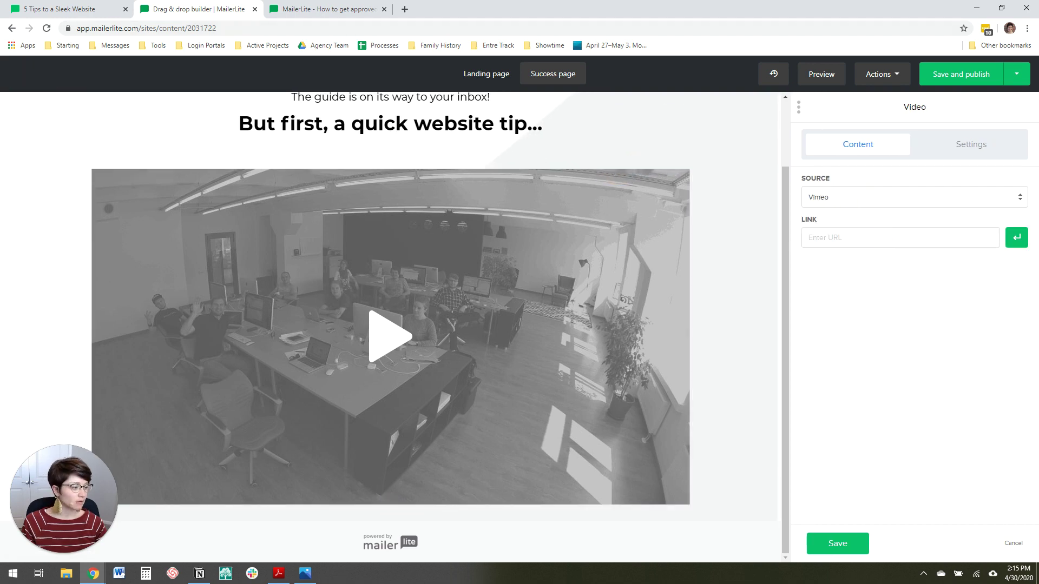
{"action": "left_click", "coordinate": [933, 237]}
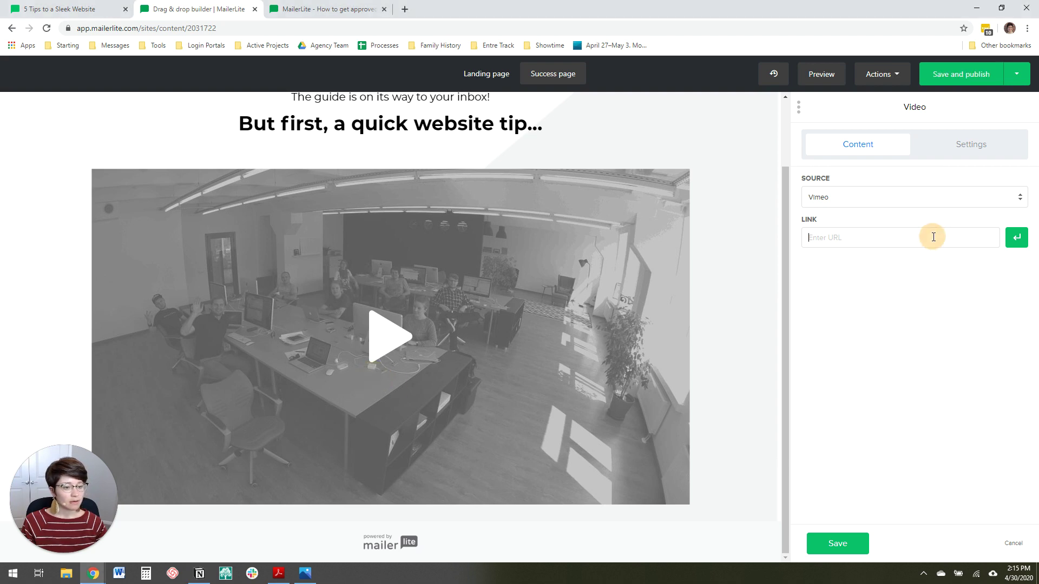
{"action": "type", "text": "https://vimeo.com/391630823"}
{"action": "left_click", "coordinate": [1017, 238]}
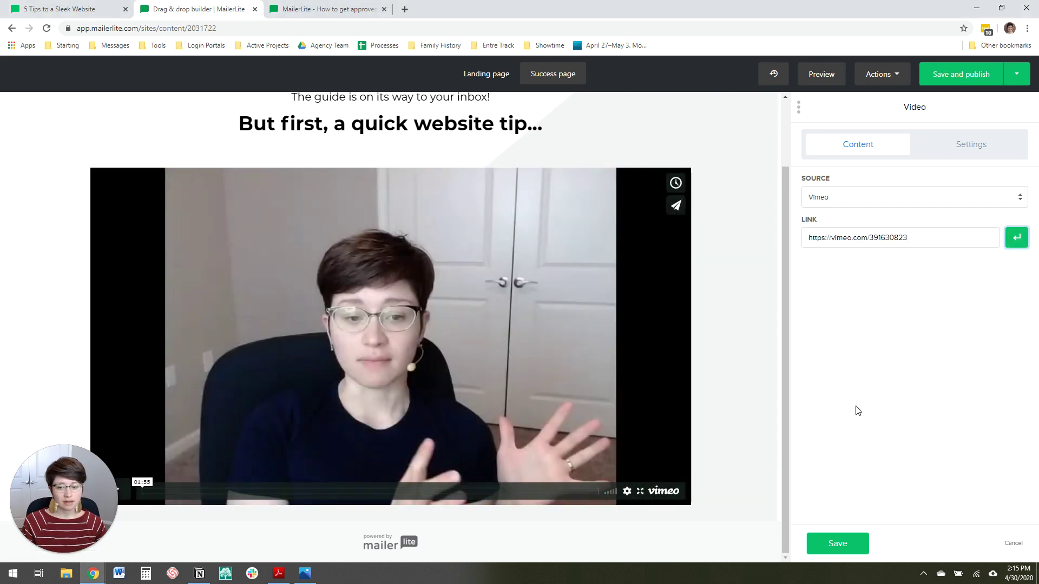
Save the Vimeo video block, increase its bottom spacing, and save the block again.
{"action": "left_click", "coordinate": [837, 543]}
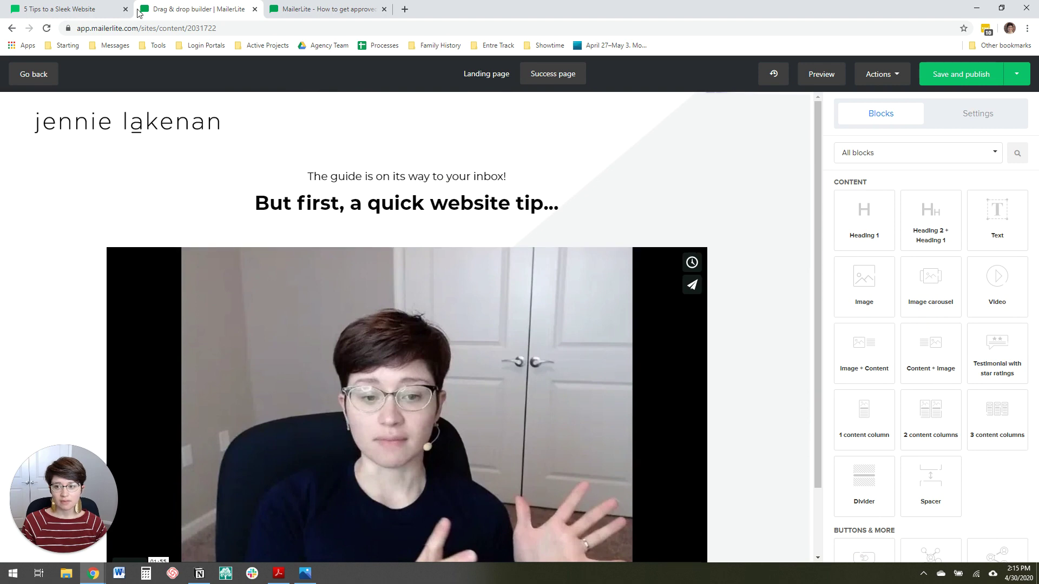
{"action": "scroll", "coordinate": [384, 261], "scroll_direction": "down", "scroll_amount": 2}
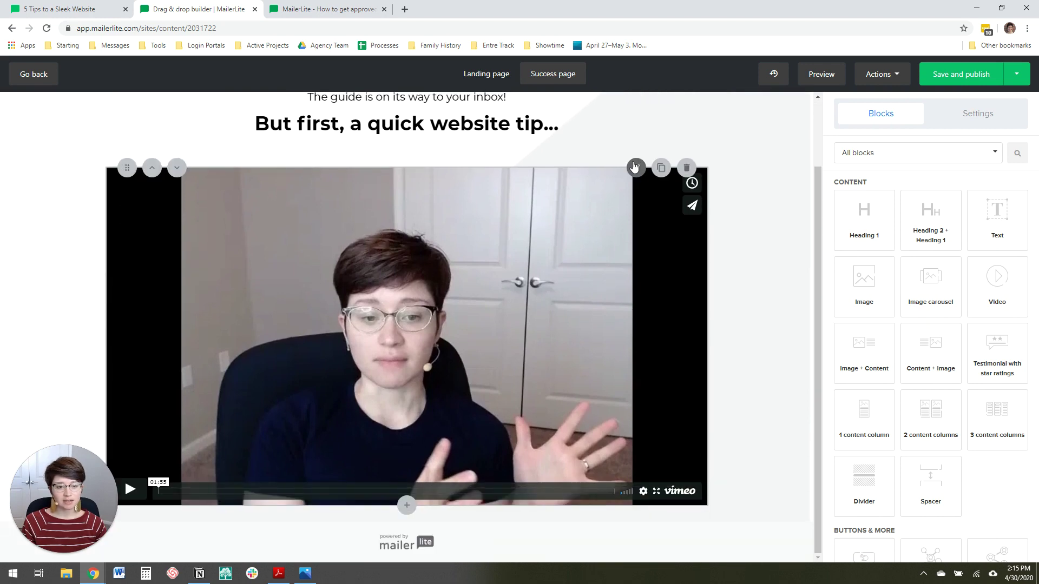
{"action": "left_click", "coordinate": [635, 167]}
{"action": "left_click", "coordinate": [943, 141]}
{"action": "left_click", "coordinate": [941, 194]}
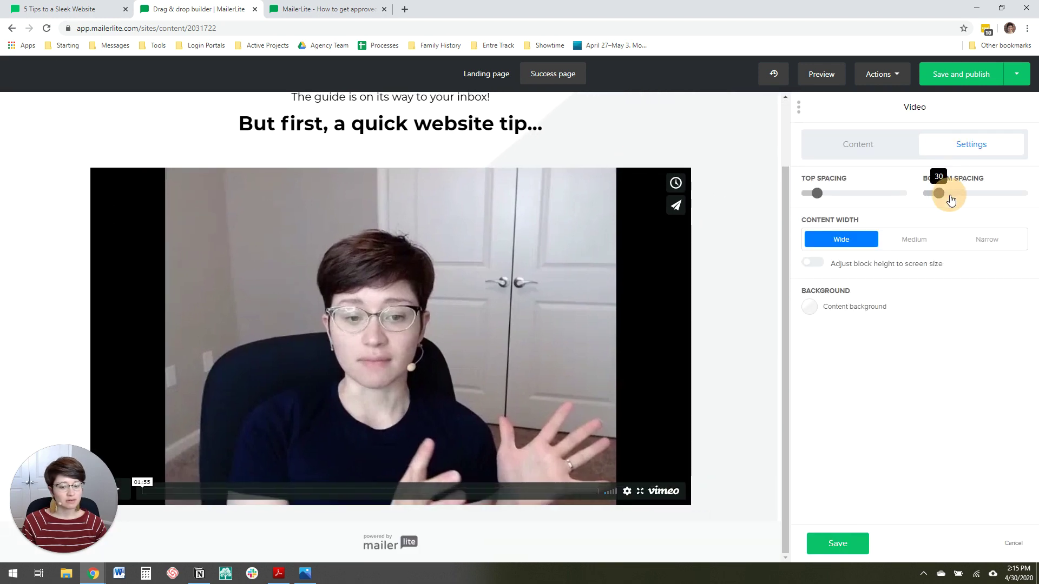
{"action": "left_click_drag", "start_coordinate": [951, 200], "coordinate": [966, 200]}
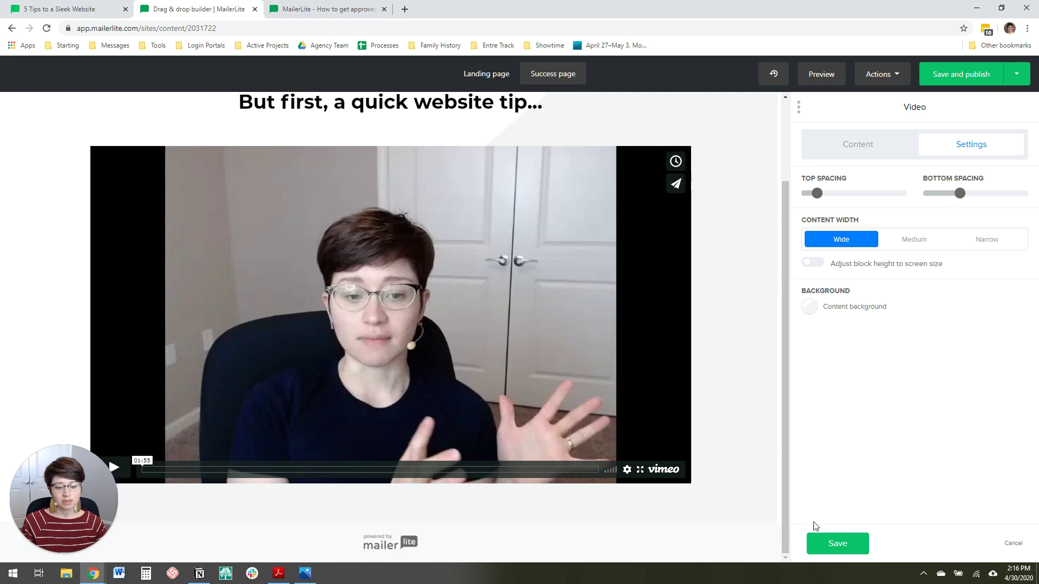
{"action": "left_click", "coordinate": [828, 543]}
Return from the success page to the landing page, and save and publish the site.
{"action": "scroll", "coordinate": [550, 355], "scroll_direction": "up", "scroll_amount": 3}
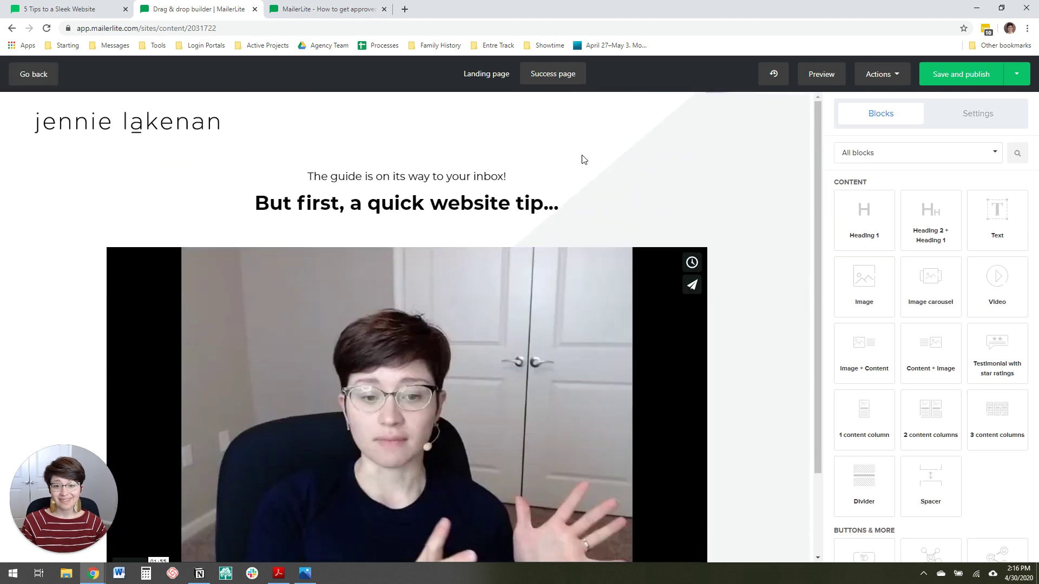
{"action": "left_click", "coordinate": [496, 77]}
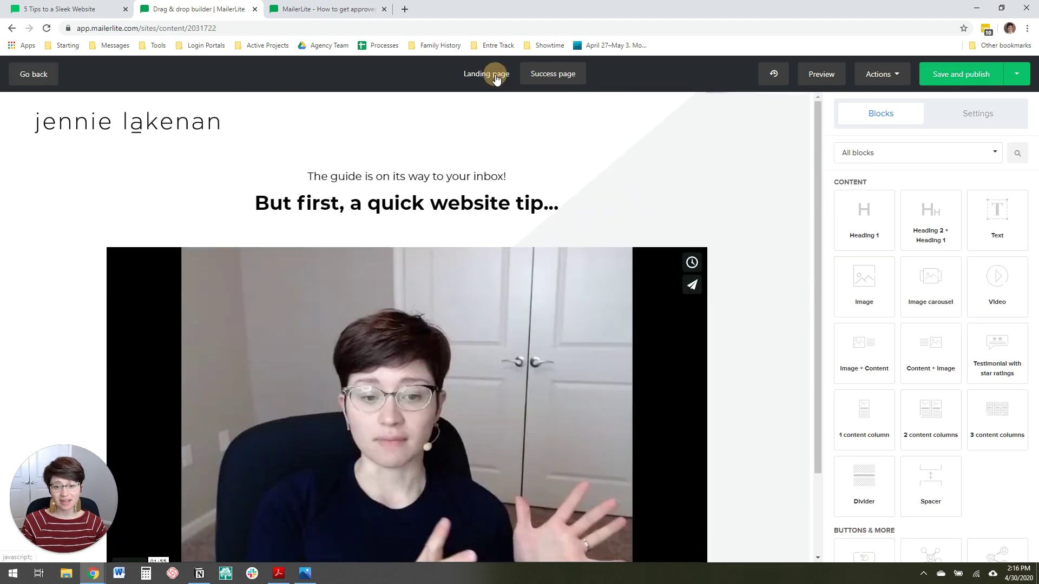
{"action": "scroll", "coordinate": [528, 186], "scroll_direction": "down", "scroll_amount": 6}
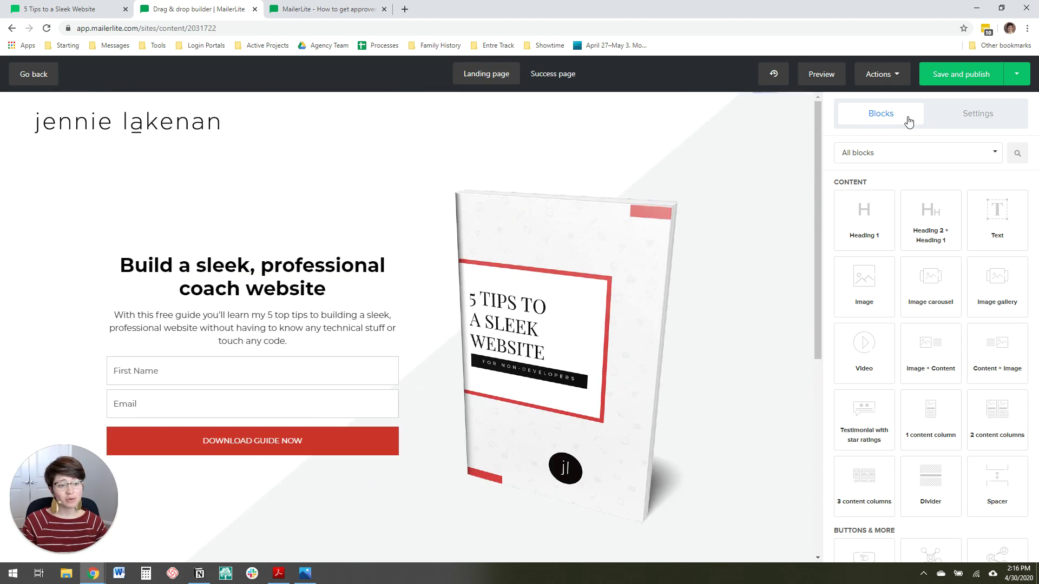
{"action": "left_click", "coordinate": [950, 76]}
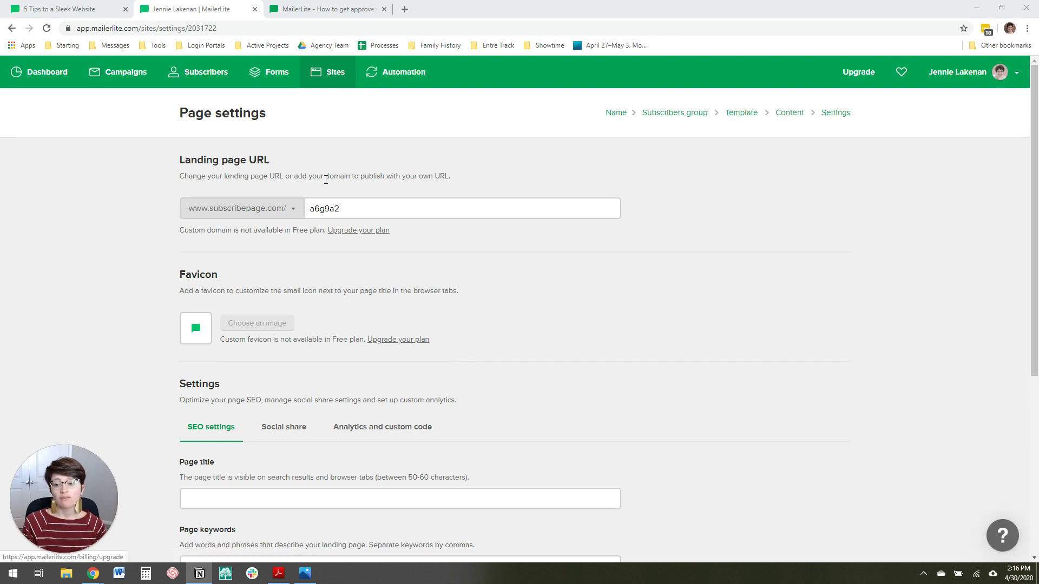
Set the landing page URL's ending to 5tipscoachwebsite3, reusing the ending copied from the existing page's address.
{"action": "double_click", "coordinate": [325, 208]}
{"action": "left_click", "coordinate": [69, 8]}
{"action": "left_click_drag", "start_coordinate": [216, 28], "coordinate": [141, 28]}
{"action": "key", "text": "ctrl+c"}
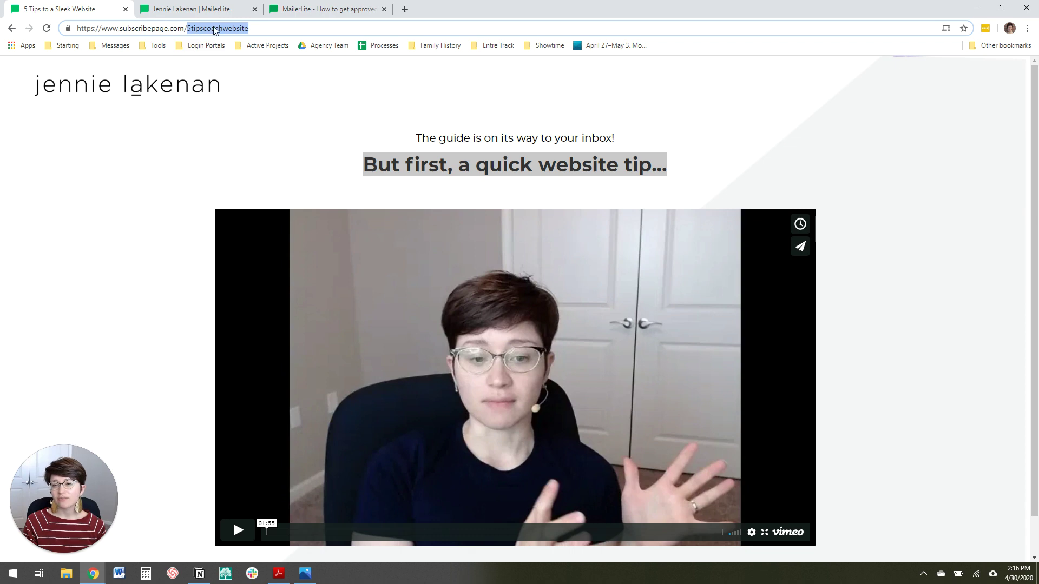
{"action": "left_click_drag", "start_coordinate": [249, 28], "coordinate": [72, 30]}
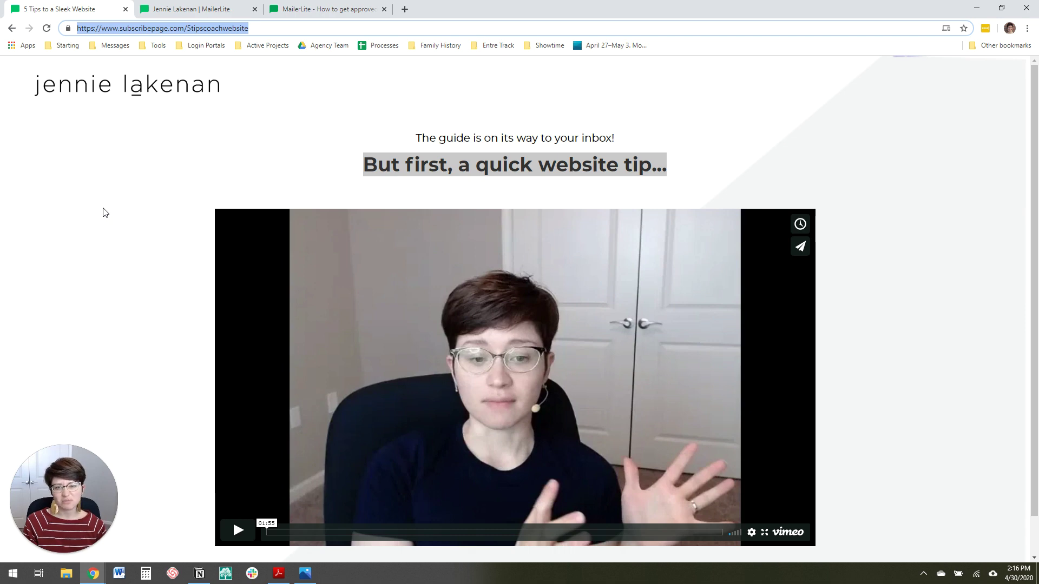
{"action": "left_click", "coordinate": [192, 4]}
{"action": "left_click_drag", "start_coordinate": [355, 208], "coordinate": [279, 223]}
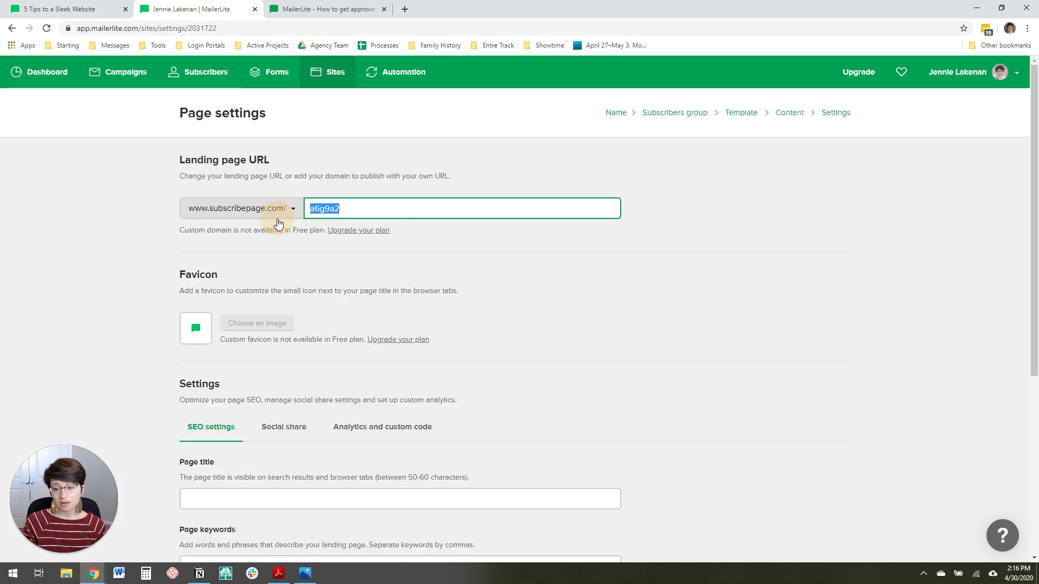
{"action": "key", "text": "ctrl+v"}
{"action": "type", "text": "2"}
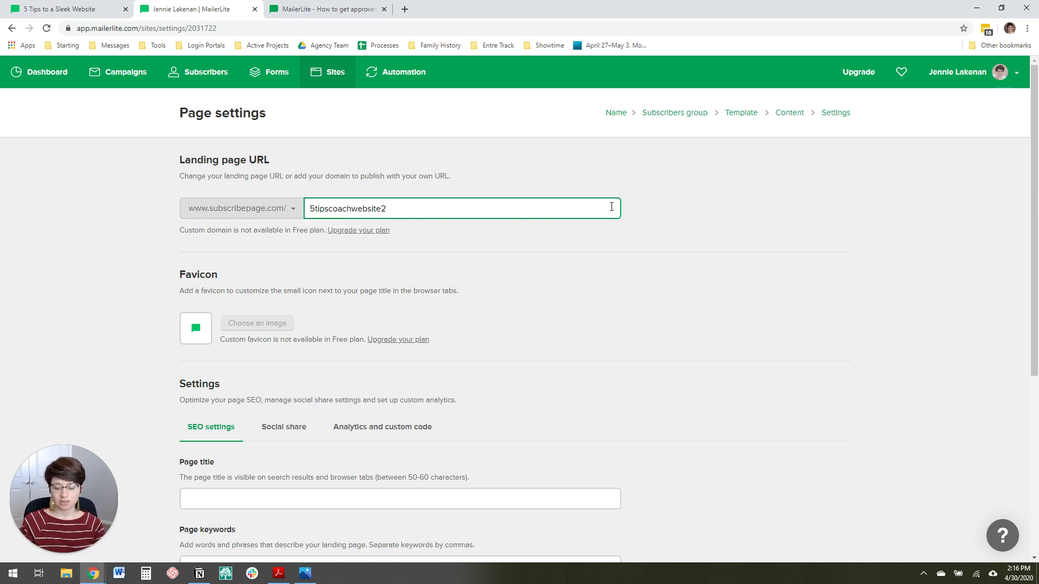
{"action": "left_click", "coordinate": [582, 284]}
{"action": "scroll", "coordinate": [135, 302], "scroll_direction": "down", "scroll_amount": 2}
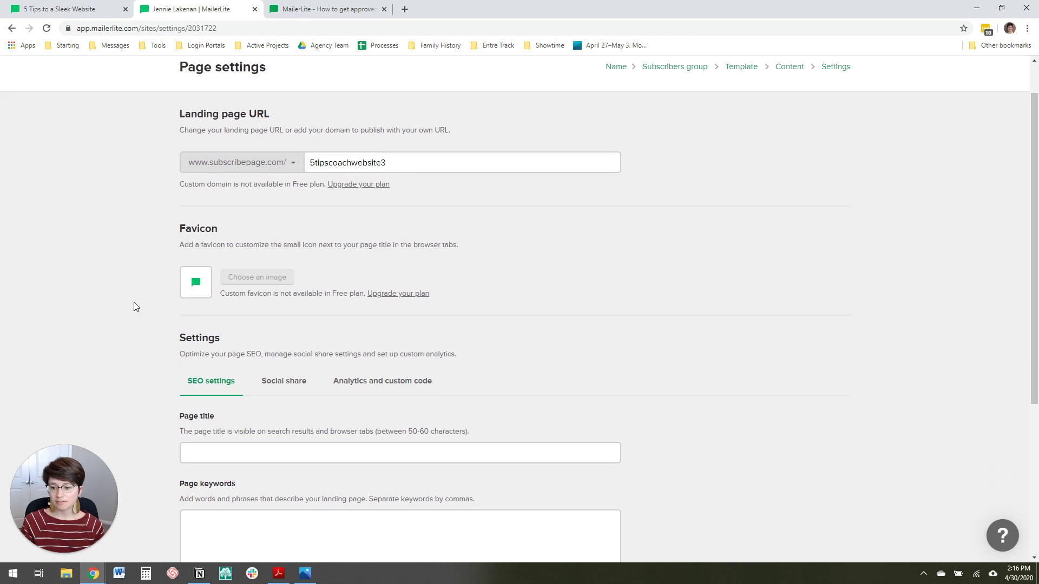
{"action": "scroll", "coordinate": [427, 197], "scroll_direction": "up", "scroll_amount": 2}
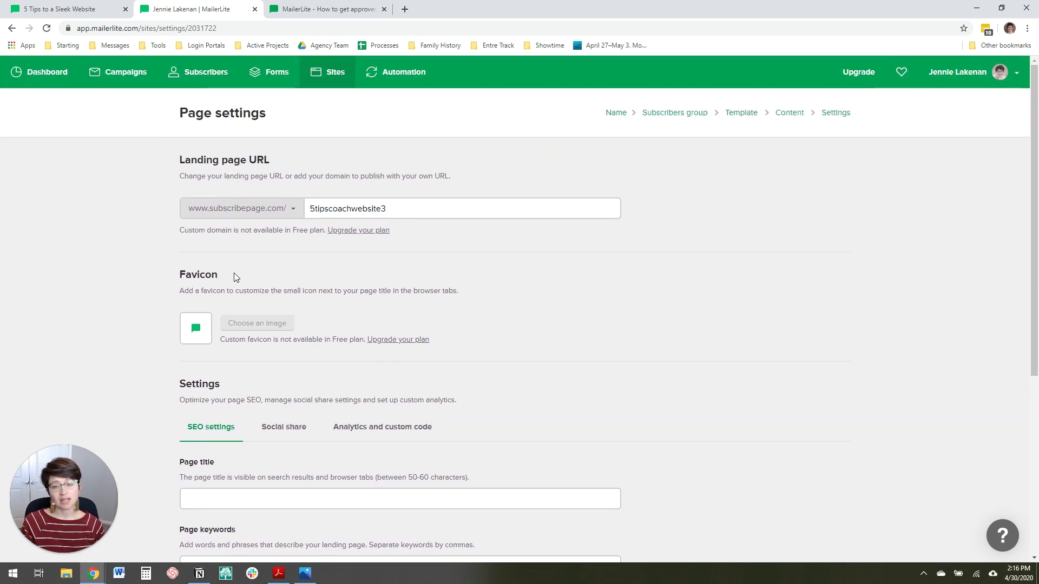
Set the SEO page title to "5 Tips to a Sleek Website".
{"action": "scroll", "coordinate": [130, 303], "scroll_direction": "down", "scroll_amount": 5}
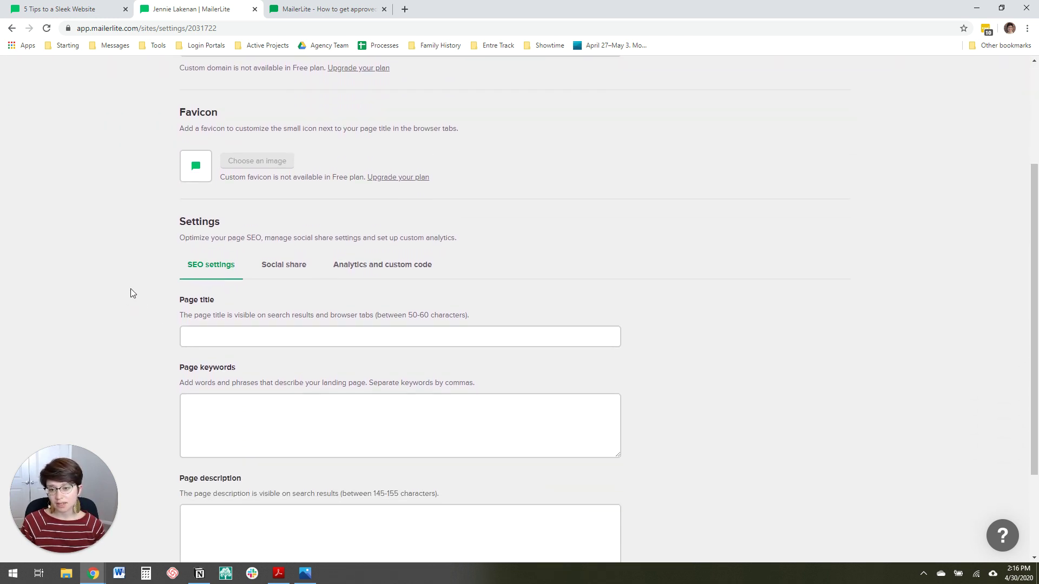
{"action": "left_click", "coordinate": [247, 227]}
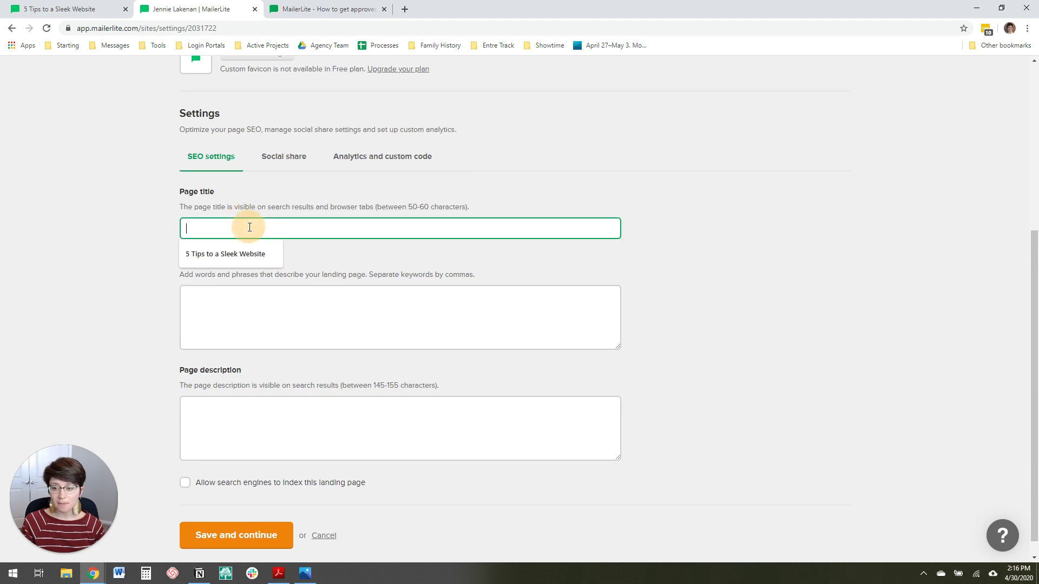
{"action": "scroll", "coordinate": [128, 242], "scroll_direction": "down", "scroll_amount": 1}
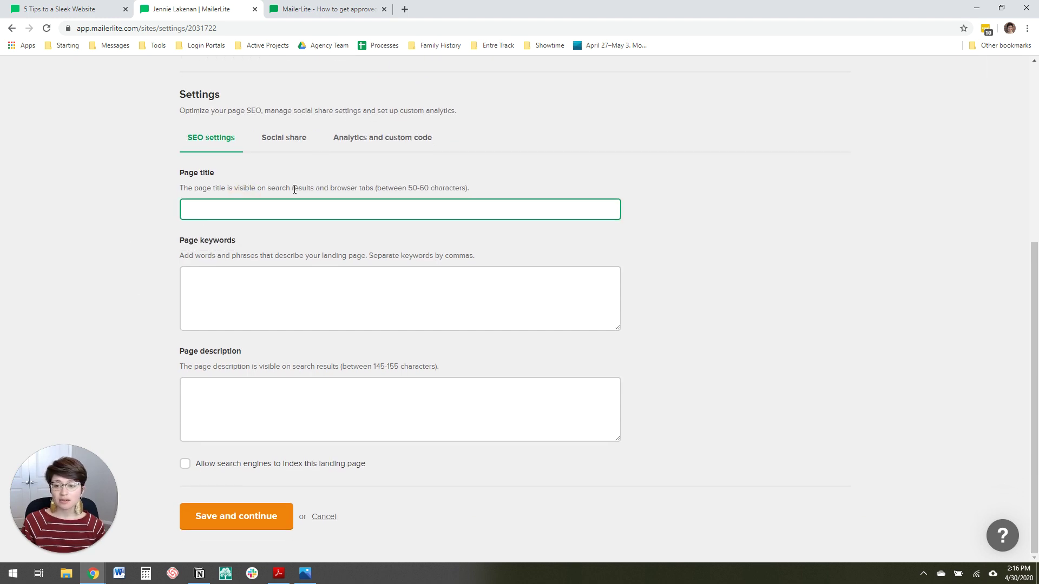
{"action": "type", "text": "5"}
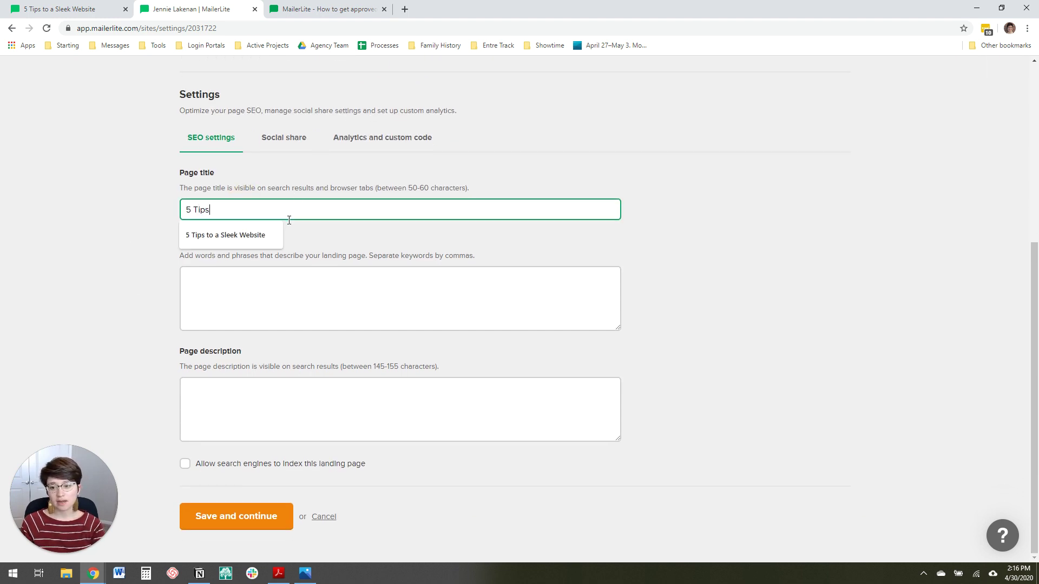
{"action": "type", "text": " Tips"}
{"action": "left_click", "coordinate": [250, 234]}
{"action": "left_click", "coordinate": [258, 279]}
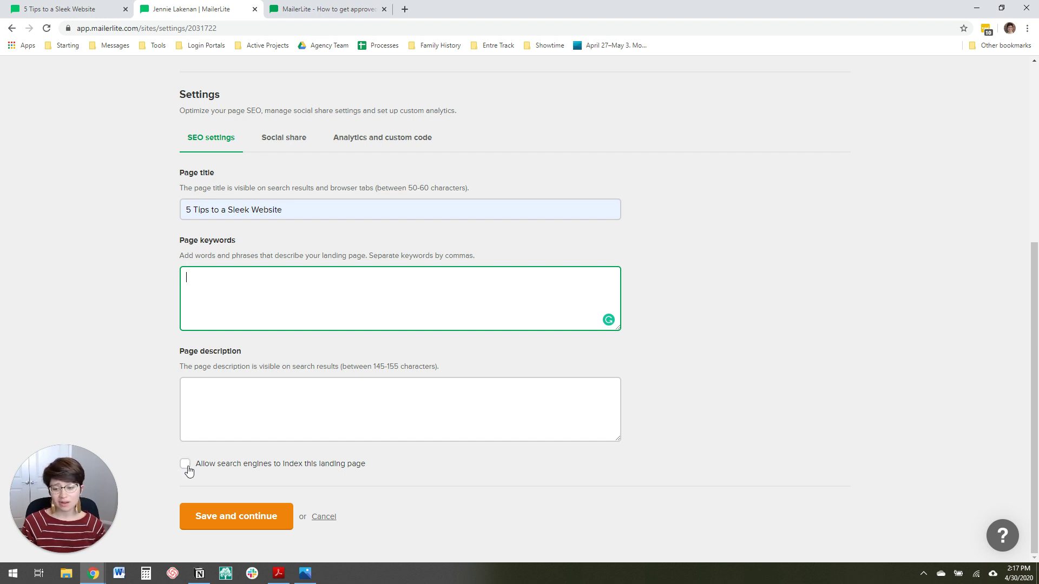
Examine the social share options and the analytics and custom code options in the page settings.
{"action": "left_click", "coordinate": [288, 142]}
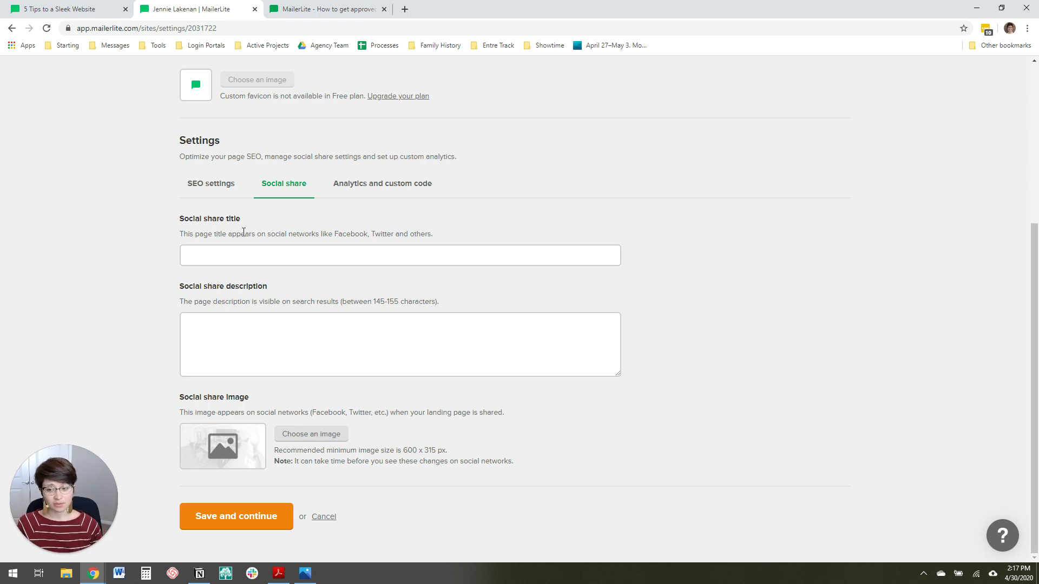
{"action": "left_click", "coordinate": [253, 255]}
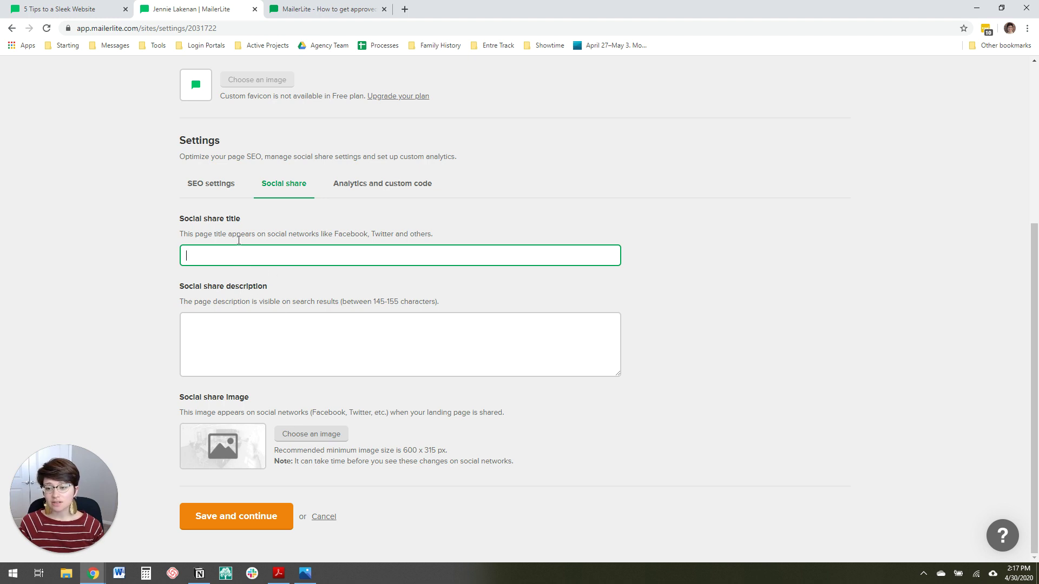
{"action": "left_click", "coordinate": [228, 188]}
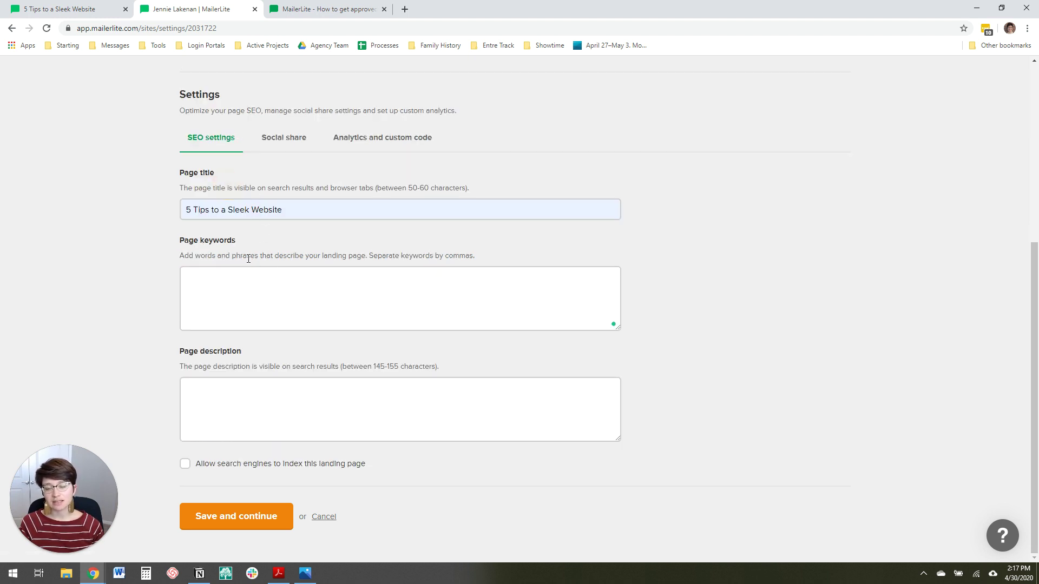
{"action": "left_click", "coordinate": [298, 138]}
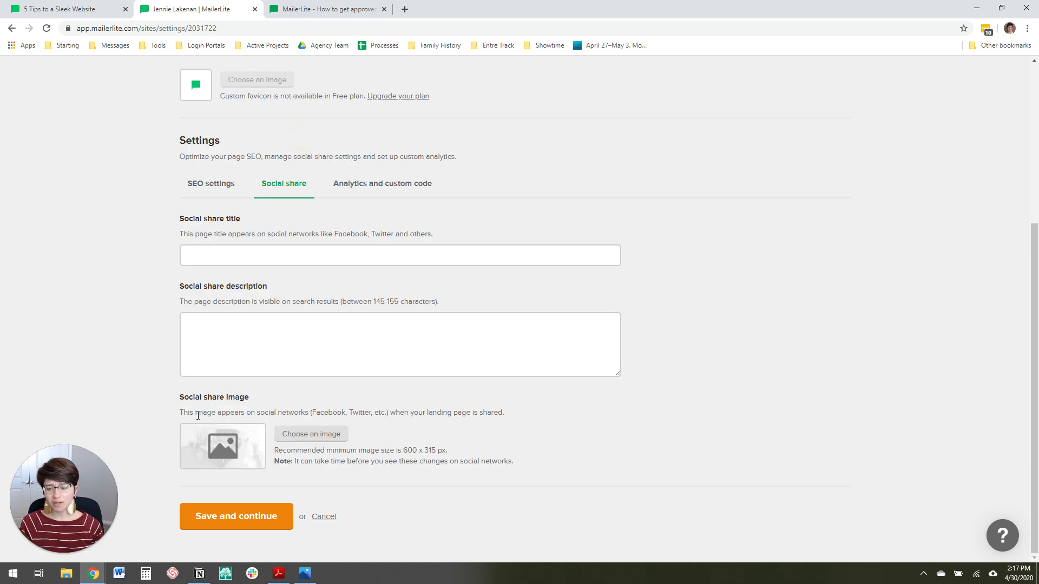
{"action": "left_click", "coordinate": [295, 430]}
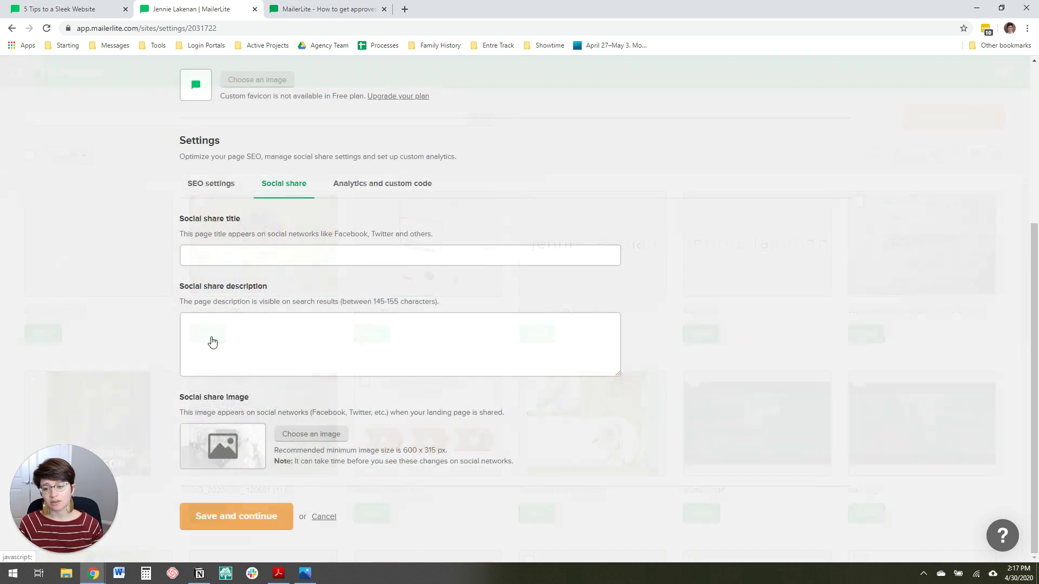
{"action": "left_click", "coordinate": [403, 189]}
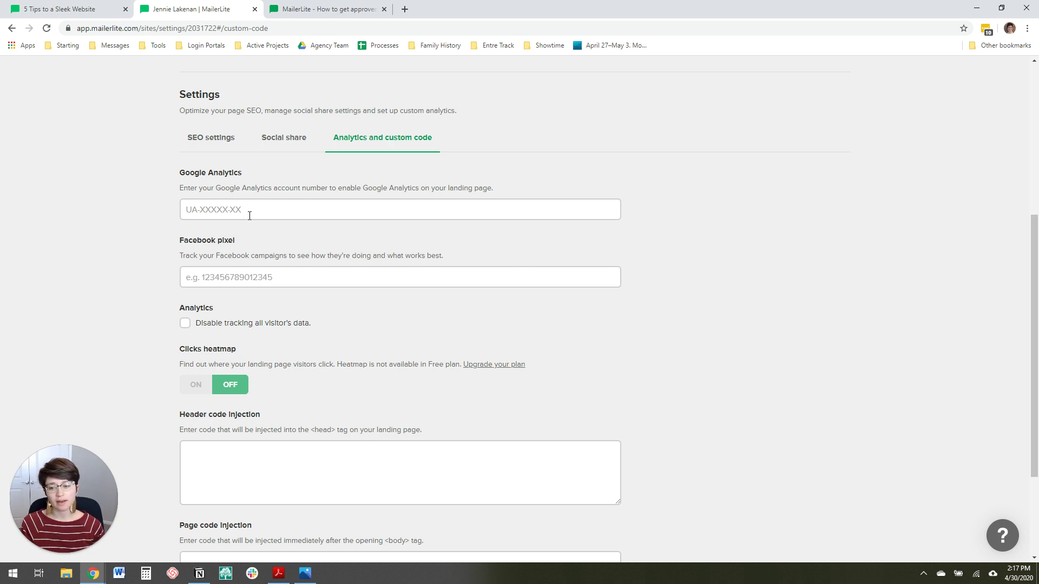
{"action": "scroll", "coordinate": [124, 315], "scroll_direction": "down", "scroll_amount": 1}
{"action": "scroll", "coordinate": [130, 311], "scroll_direction": "down", "scroll_amount": 3}
{"action": "scroll", "coordinate": [138, 306], "scroll_direction": "up", "scroll_amount": 5}
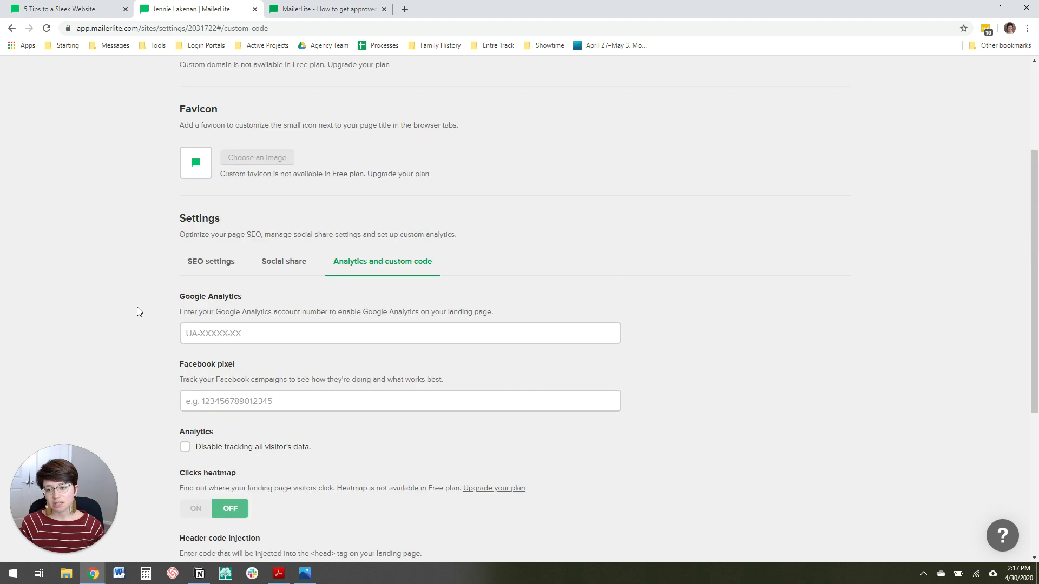
{"action": "scroll", "coordinate": [297, 343], "scroll_direction": "down", "scroll_amount": 5}
{"action": "scroll", "coordinate": [264, 328], "scroll_direction": "up", "scroll_amount": 10}
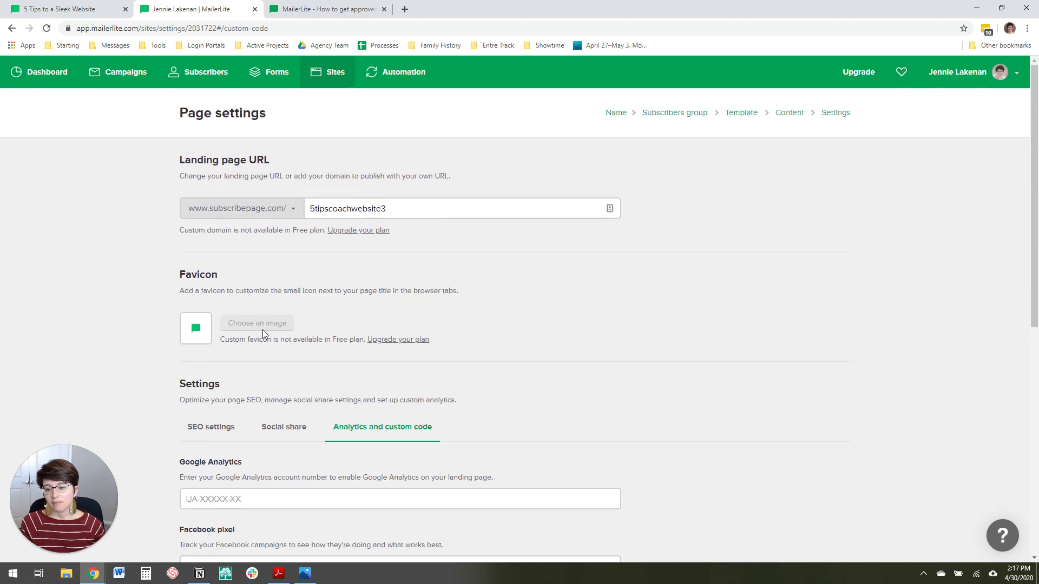
{"action": "scroll", "coordinate": [261, 329], "scroll_direction": "down", "scroll_amount": 3}
Return to the SEO settings and save the page settings to finish publishing.
{"action": "left_click", "coordinate": [217, 265]}
{"action": "scroll", "coordinate": [161, 321], "scroll_direction": "down", "scroll_amount": 3}
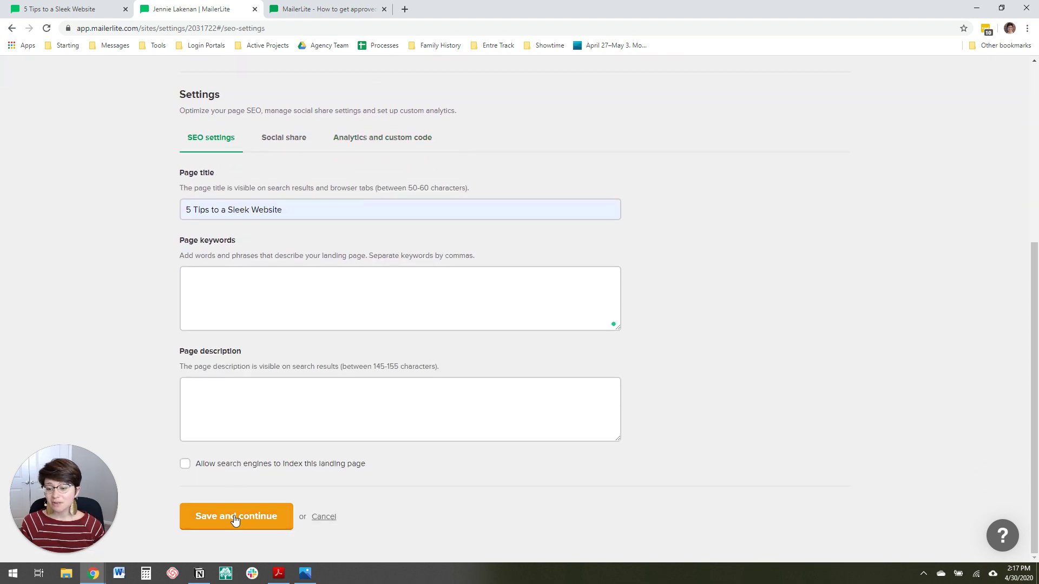
{"action": "scroll", "coordinate": [173, 354], "scroll_direction": "up", "scroll_amount": 3}
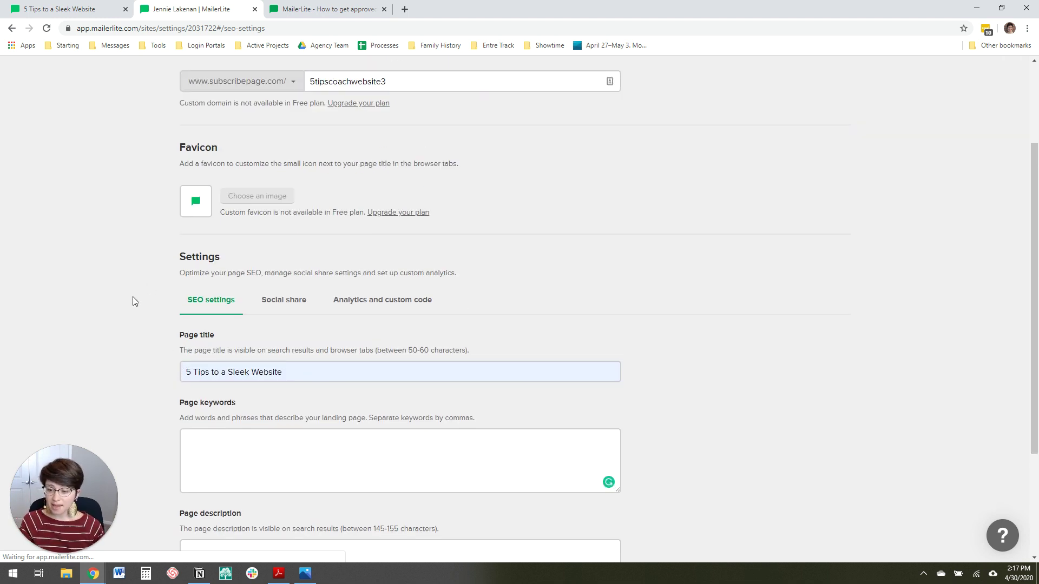
{"action": "scroll", "coordinate": [129, 291], "scroll_direction": "up", "scroll_amount": 3}
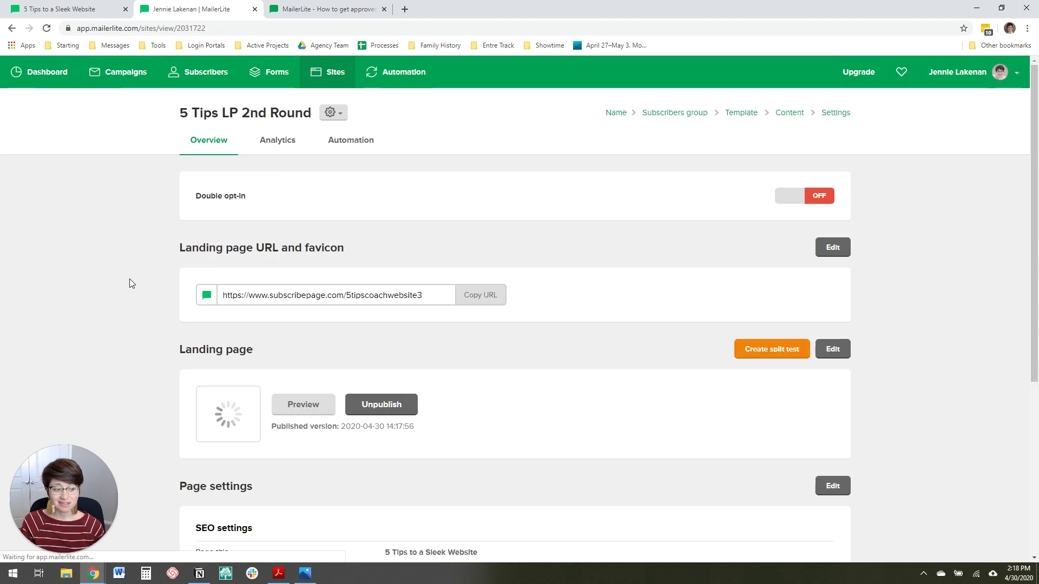
Copy the published landing page's URL, open it in a new browser tab, and look over the live page.
{"action": "left_click", "coordinate": [490, 295]}
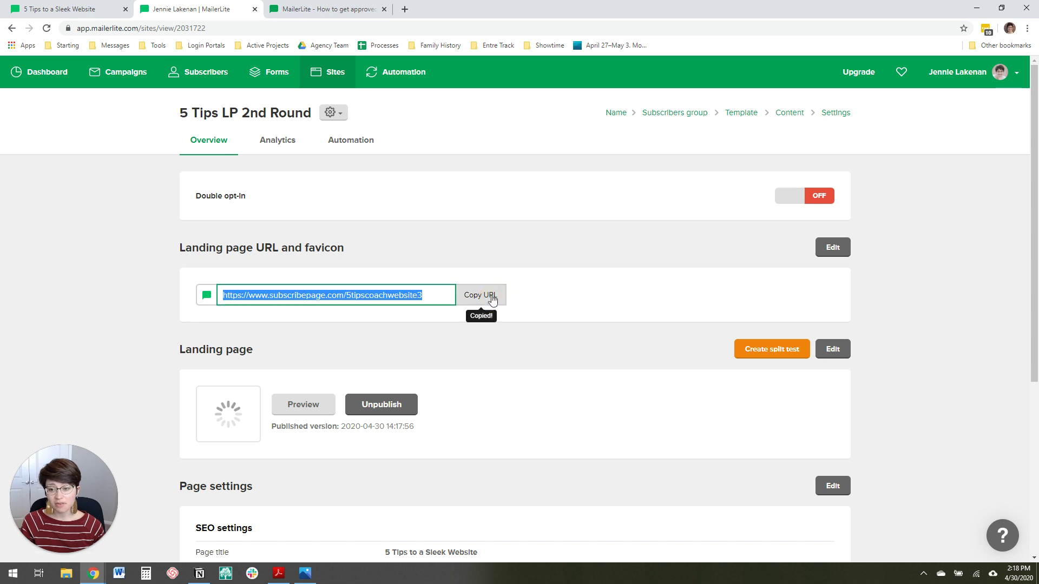
{"action": "left_click", "coordinate": [404, 8]}
{"action": "key", "text": "ctrl+v"}
{"action": "key", "text": "Return"}
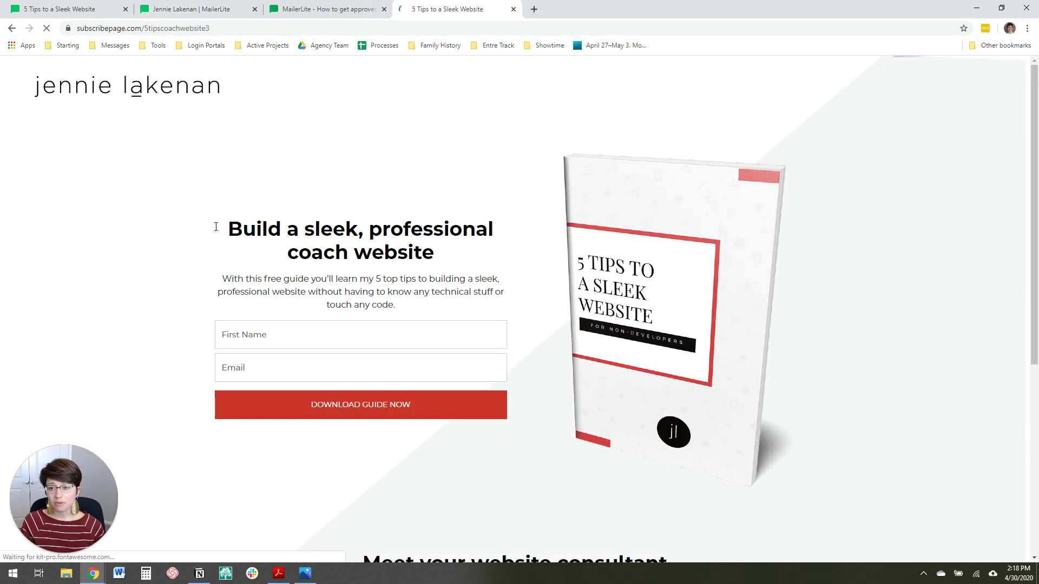
{"action": "scroll", "coordinate": [54, 280], "scroll_direction": "down", "scroll_amount": 5}
{"action": "scroll", "coordinate": [54, 280], "scroll_direction": "up", "scroll_amount": 5}
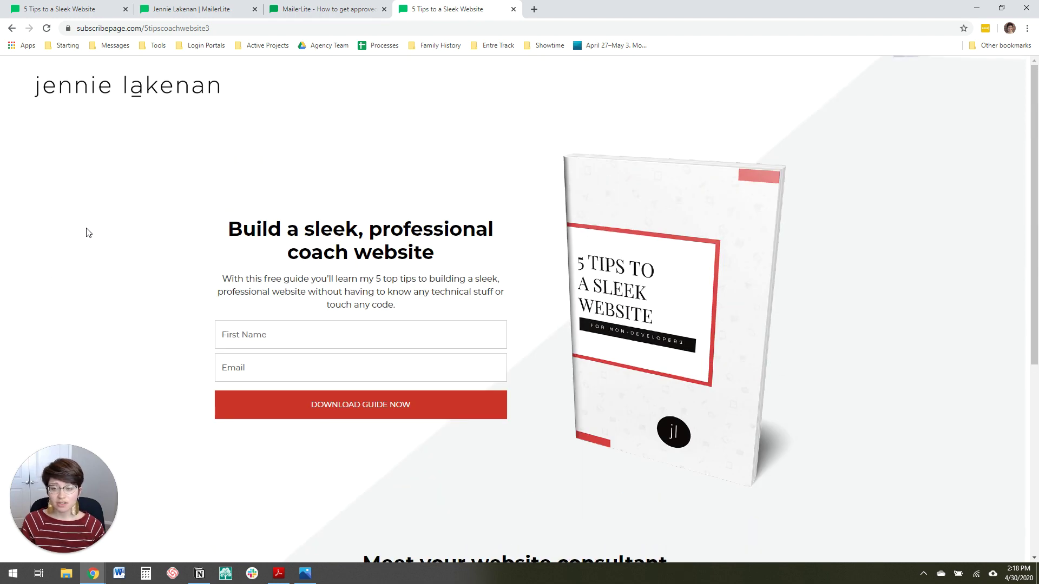
Review the 5 Tips LP 2nd Round overview page, and return to the live landing page.
{"action": "left_click", "coordinate": [205, 5]}
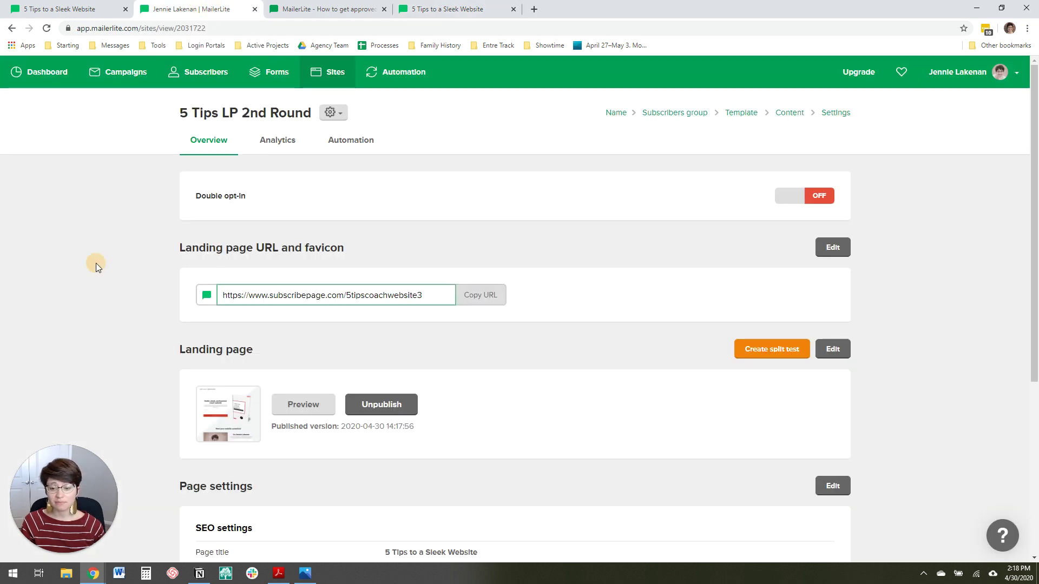
{"action": "scroll", "coordinate": [95, 263], "scroll_direction": "down", "scroll_amount": 5}
{"action": "scroll", "coordinate": [99, 259], "scroll_direction": "up", "scroll_amount": 5}
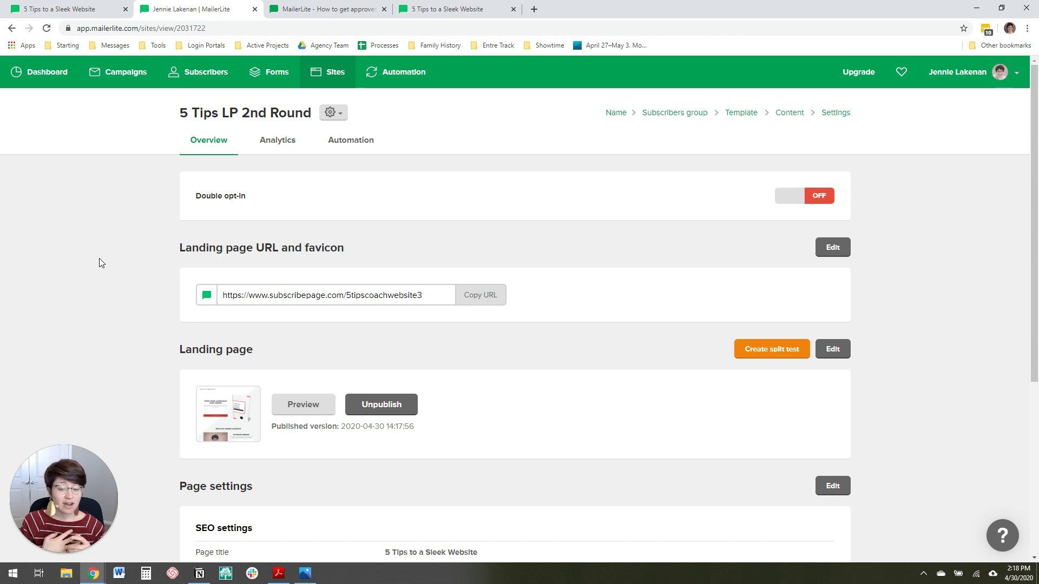
{"action": "left_click", "coordinate": [60, 10]}
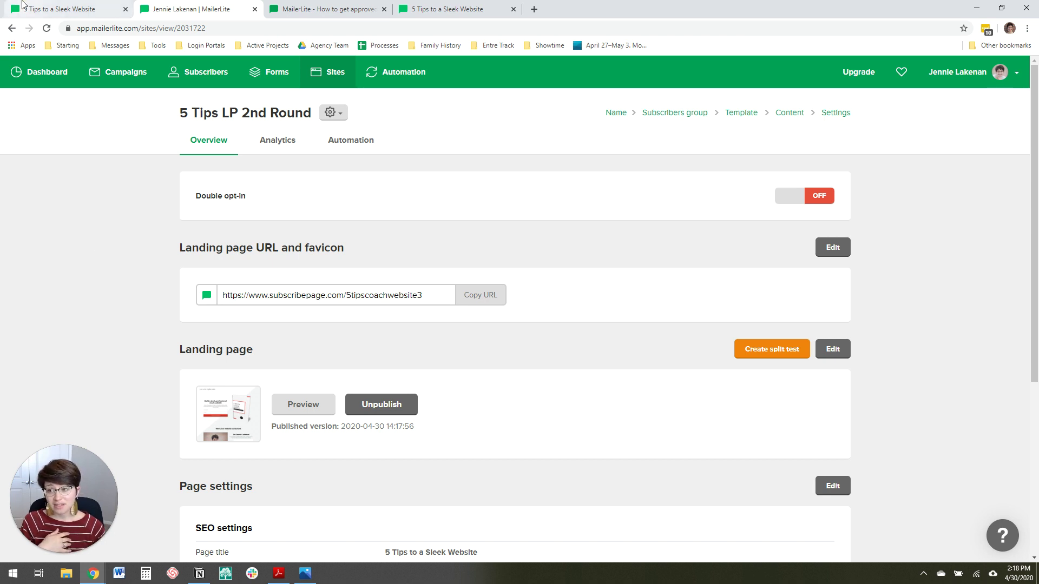
{"action": "left_click", "coordinate": [458, 9]}
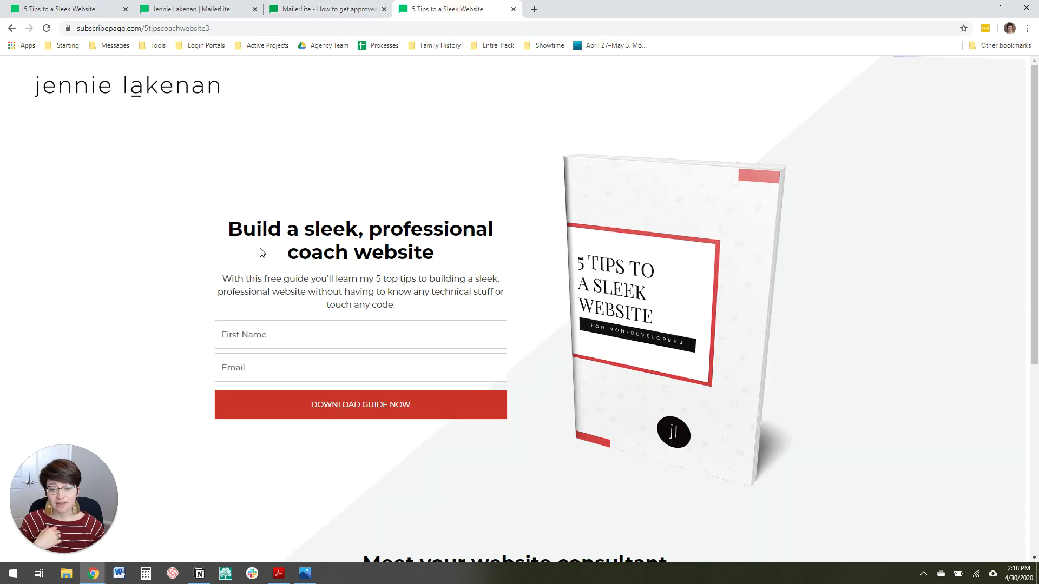